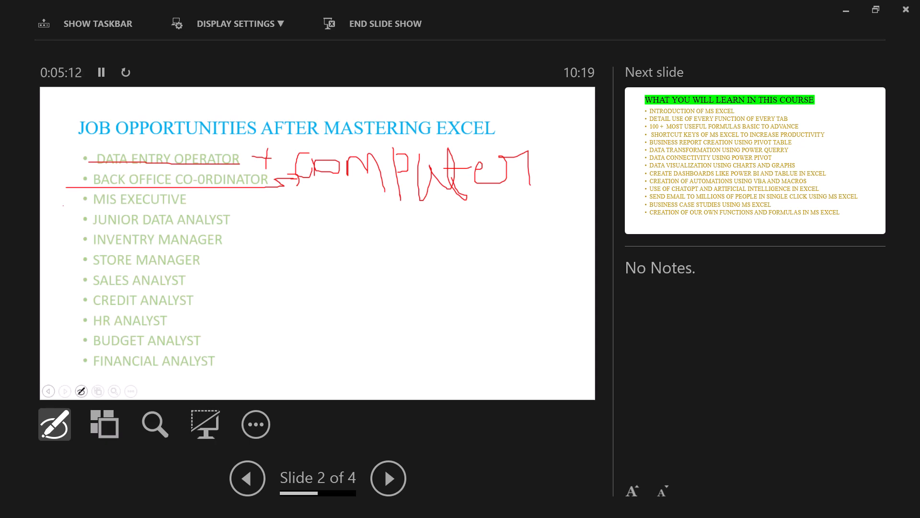
- Underline MIS Executive, Junior Data Analyst and Inventry Manager in red ink on the job opportunities slide, adding arrows beside the first two
mouse_move(64, 205)
mouse_down()
mouse_move(195, 208)
mouse_move(190, 198)
mouse_move(236, 189)
mouse_move(225, 197)
mouse_move(267, 211)
mouse_move(283, 205)
mouse_move(268, 211)
mouse_up()
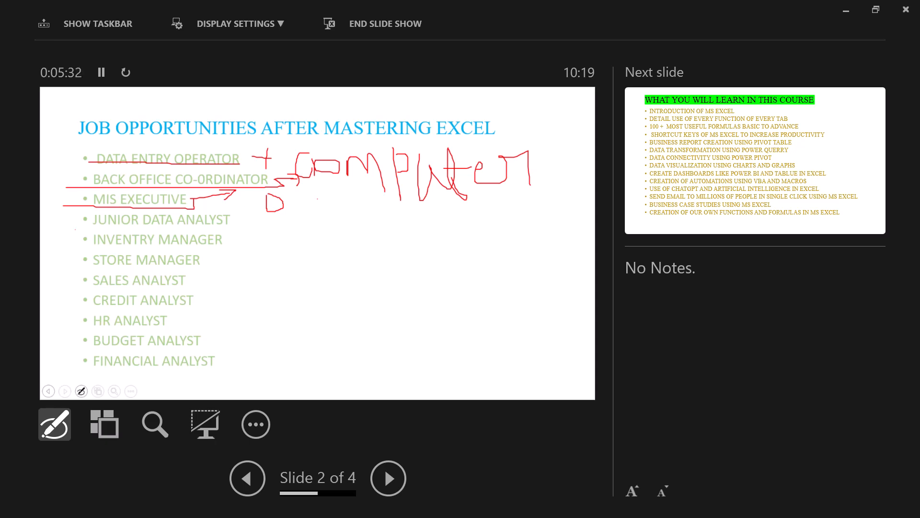
mouse_move(75, 230)
mouse_down()
mouse_move(233, 230)
mouse_move(231, 189)
mouse_move(248, 223)
mouse_move(266, 232)
mouse_up()
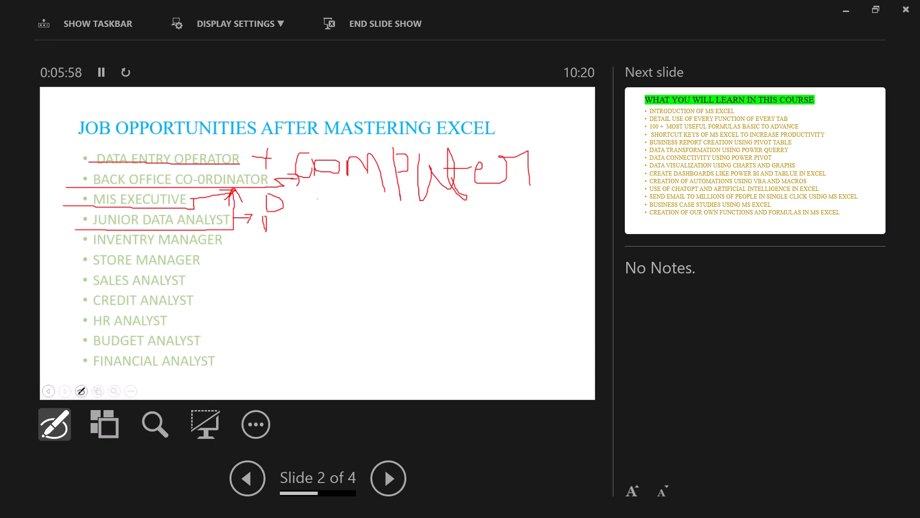
drag(250, 215, 259, 214)
drag(57, 249, 225, 243)
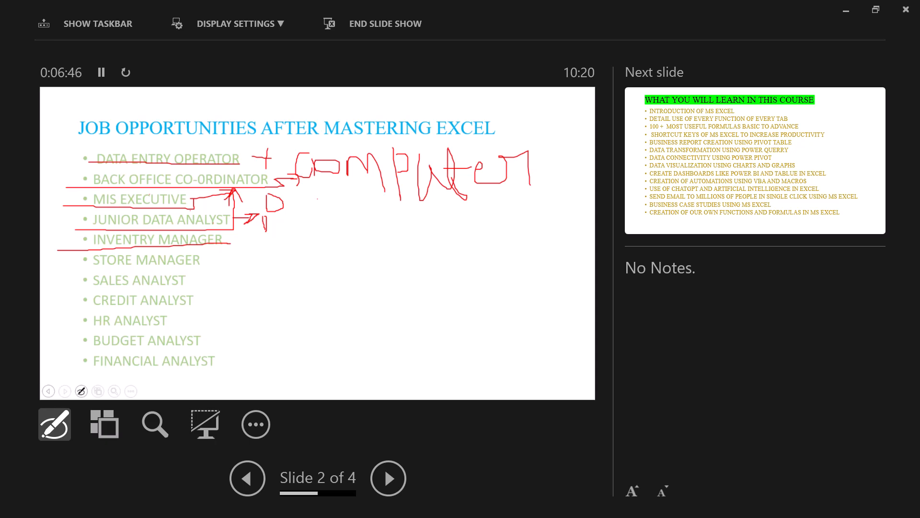
- Mark Store Manager and Sales Analyst with red ink underlines and sketch up, down and sideways arrows in the empty area beside them
mouse_move(203, 264)
mouse_down()
mouse_move(77, 272)
mouse_move(78, 255)
mouse_up()
click(206, 258)
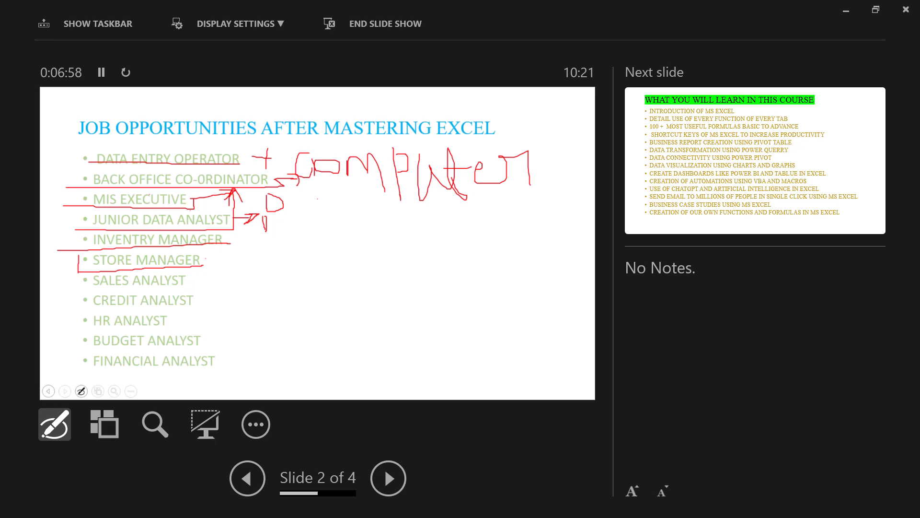
mouse_move(93, 293)
mouse_down()
mouse_move(193, 288)
mouse_move(215, 278)
mouse_move(204, 285)
mouse_up()
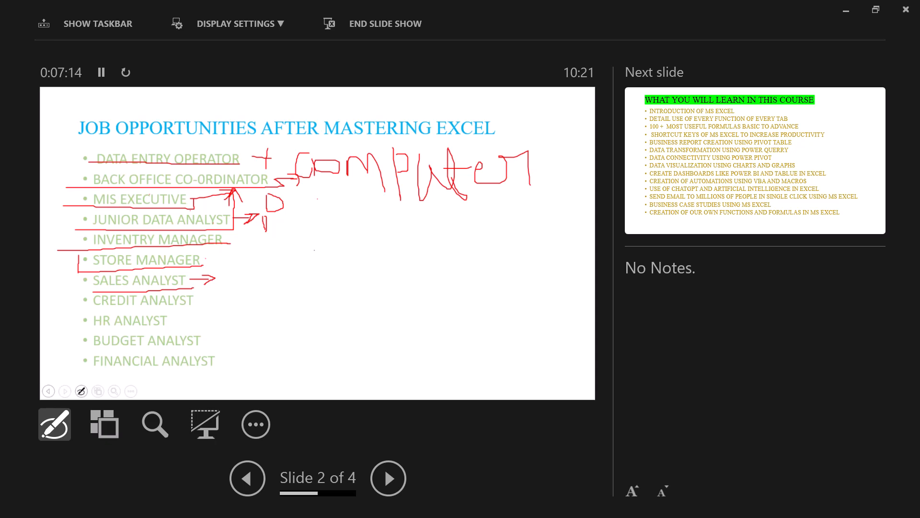
mouse_move(315, 250)
mouse_down()
mouse_move(320, 288)
mouse_move(313, 249)
mouse_move(356, 299)
mouse_move(340, 273)
mouse_move(366, 282)
mouse_up()
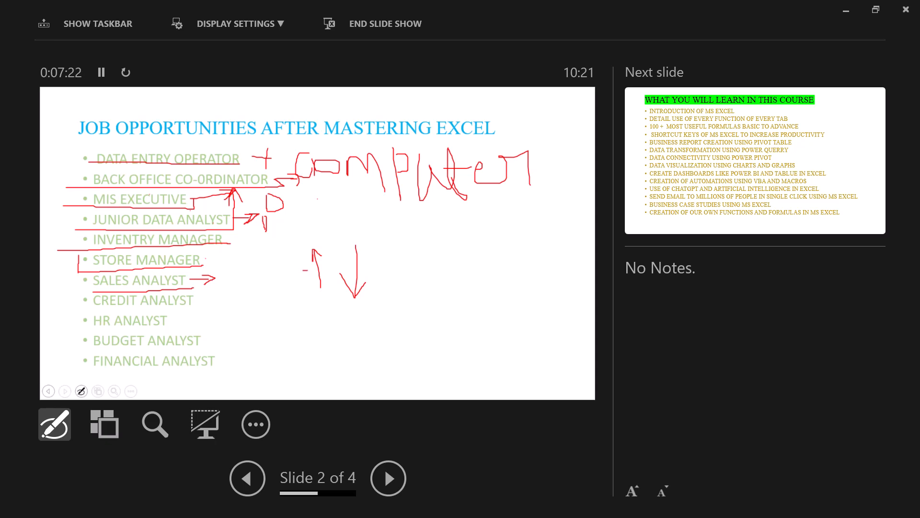
mouse_move(303, 270)
mouse_down()
mouse_move(424, 267)
mouse_move(394, 286)
mouse_up()
drag(278, 282, 413, 283)
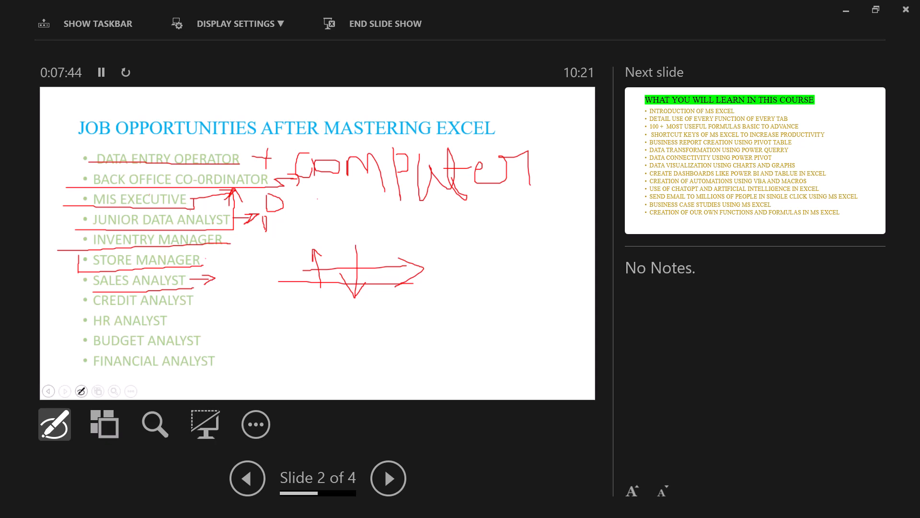
- Underline Credit Analyst and HR Analyst in red ink, undoing the first HR Analyst mark and redrawing it
mouse_move(73, 307)
mouse_down()
mouse_move(209, 313)
mouse_move(241, 296)
mouse_move(236, 305)
mouse_up()
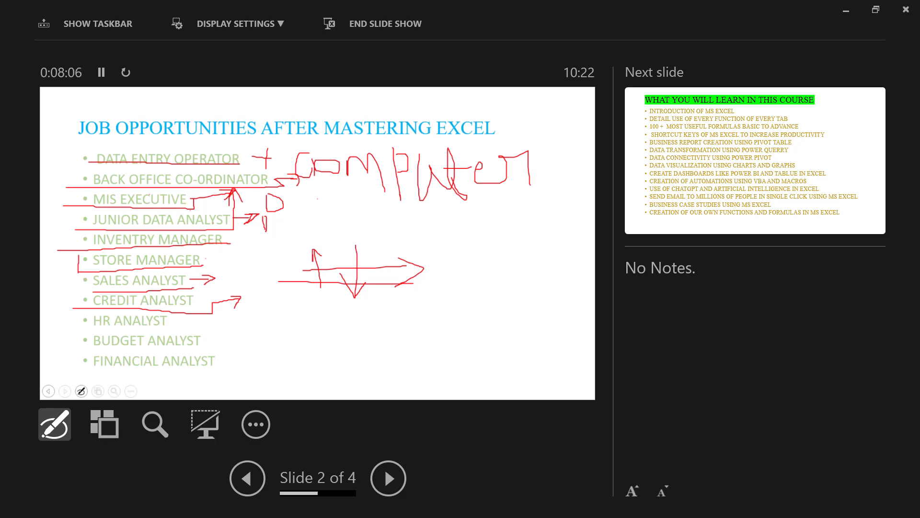
drag(106, 330, 156, 330)
mouse_move(54, 331)
mouse_down()
mouse_move(188, 329)
mouse_move(180, 320)
mouse_move(209, 319)
mouse_up()
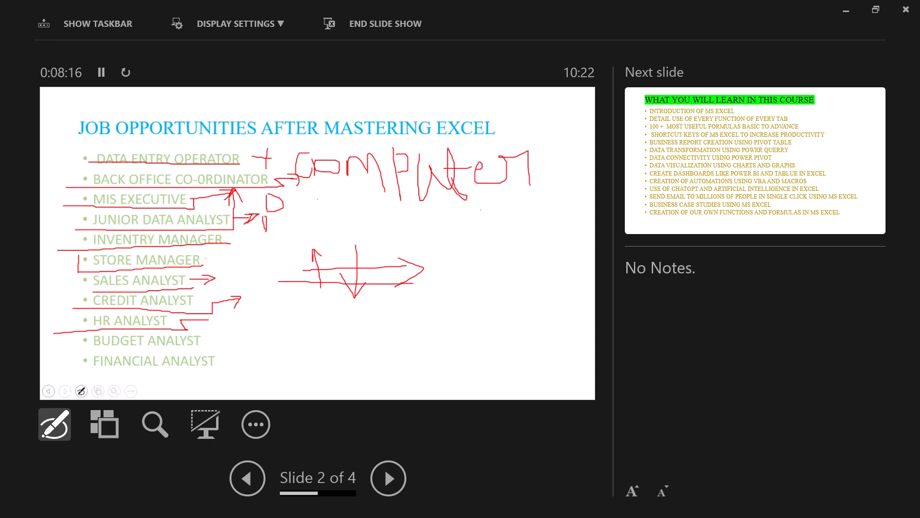
key(ctrl+z)
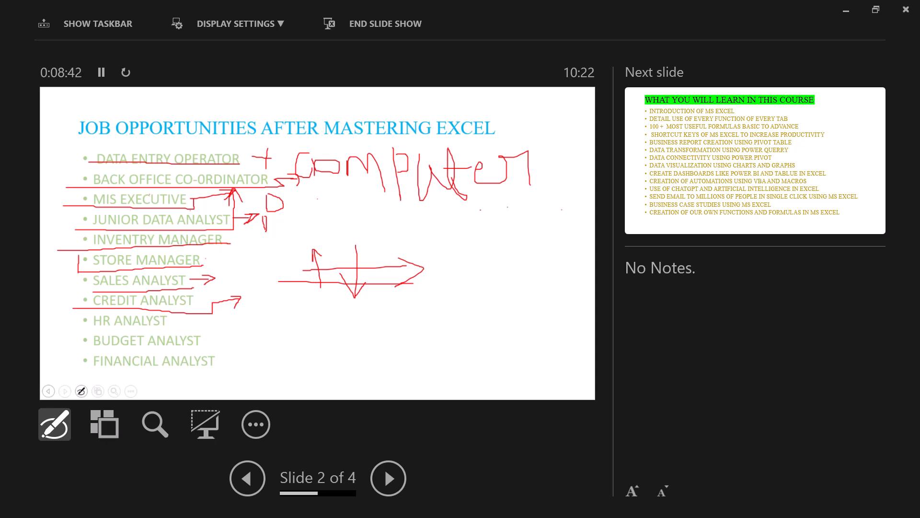
mouse_move(78, 329)
mouse_down()
mouse_move(187, 321)
mouse_move(182, 328)
mouse_up()
drag(87, 335, 190, 328)
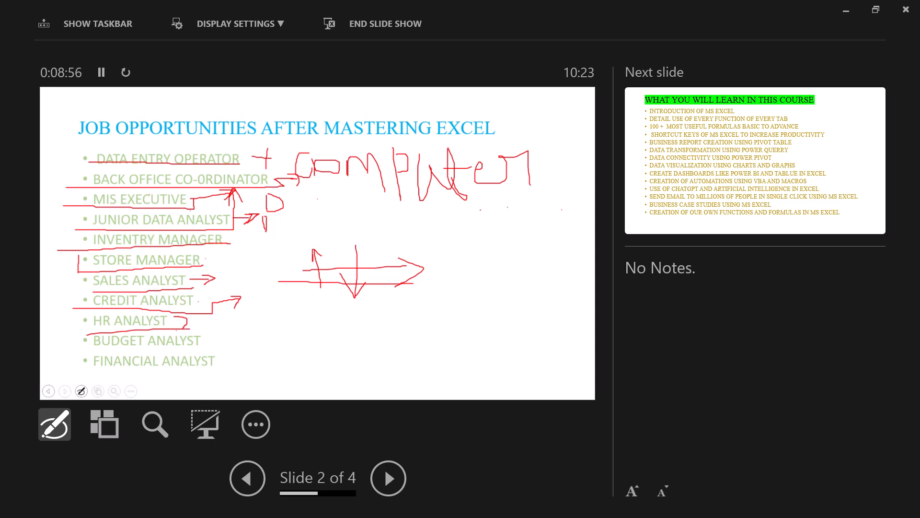
- Underline Budget Analyst and Financial Analyst in red ink, each with a connecting mark at the end of the line
drag(89, 344, 237, 342)
mouse_move(232, 335)
mouse_down()
mouse_move(247, 345)
mouse_move(238, 351)
mouse_up()
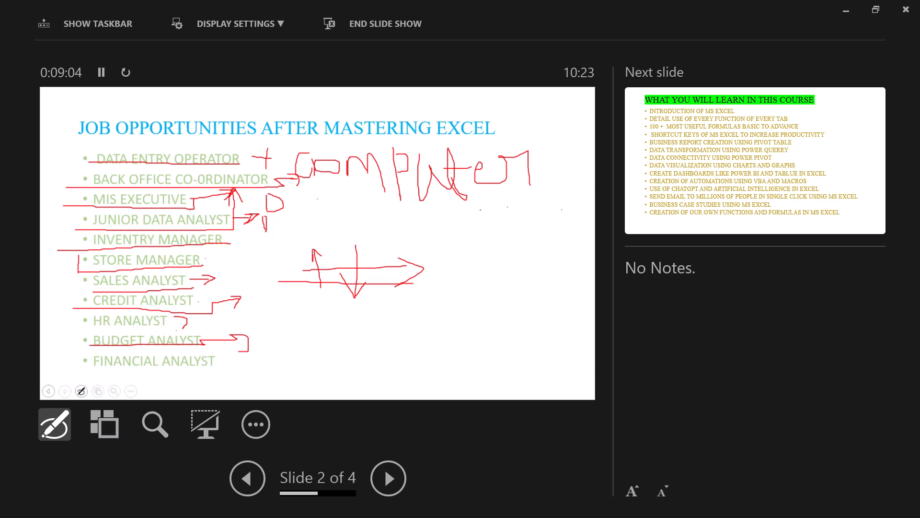
mouse_move(89, 369)
mouse_down()
mouse_move(230, 377)
mouse_move(217, 369)
mouse_move(262, 361)
mouse_move(254, 376)
mouse_up()
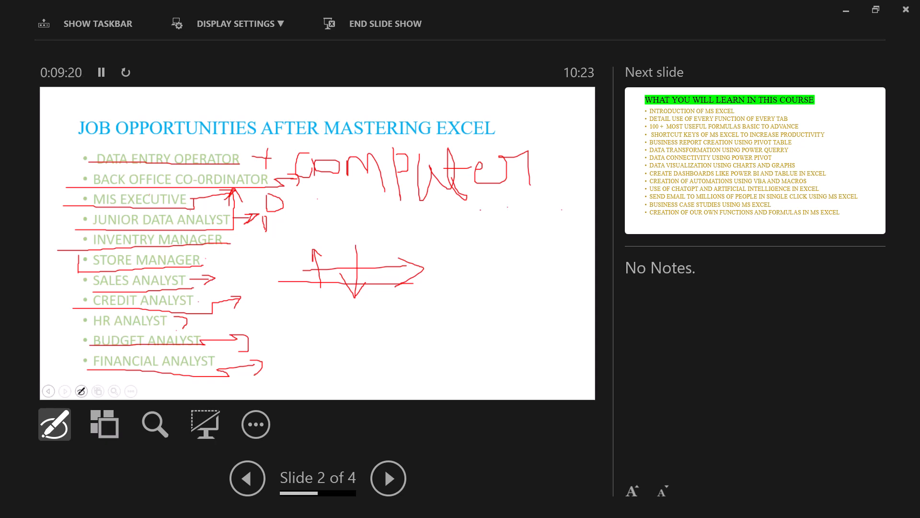
- Advance through the remaining slides to the end, close the slide show and discard the ink annotations
click(388, 478)
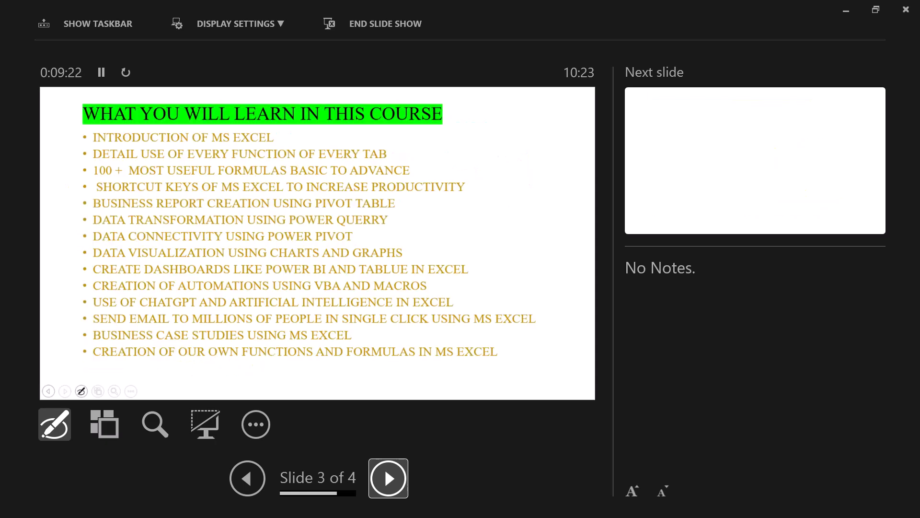
click(388, 478)
click(389, 478)
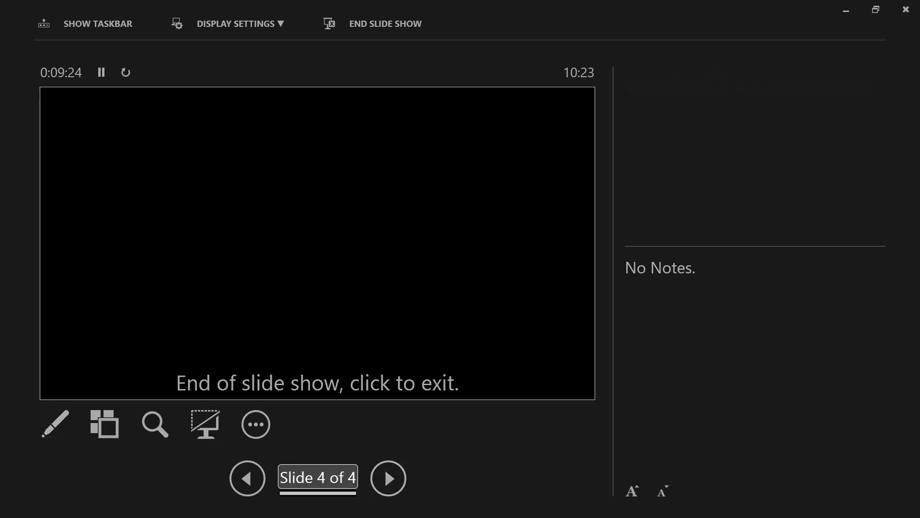
click(906, 10)
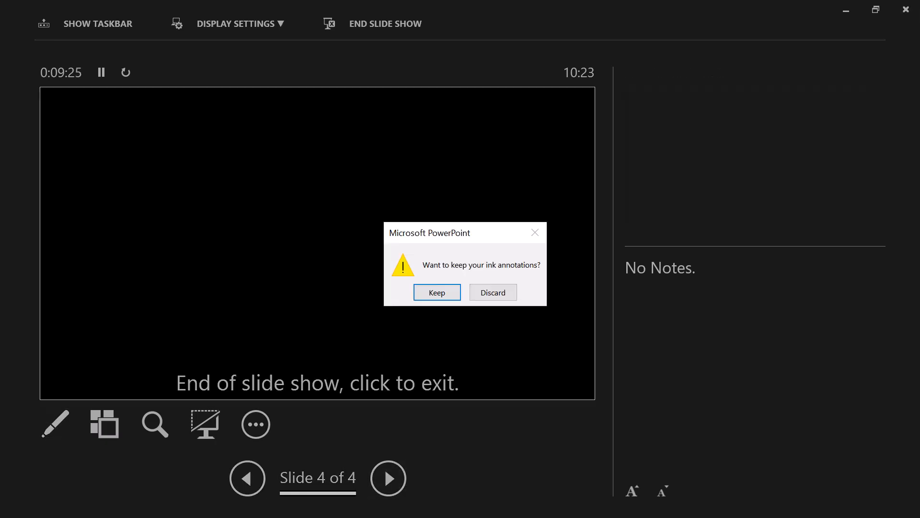
click(494, 292)
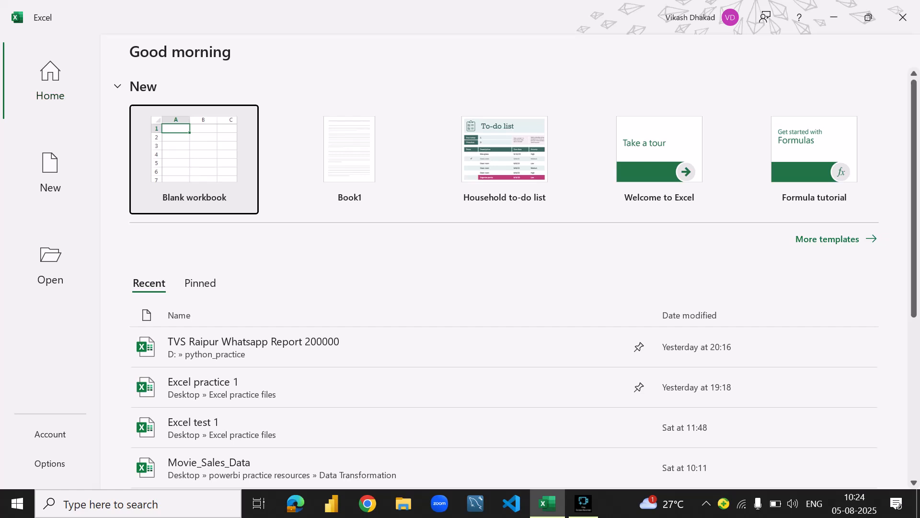
- Browse the full gallery of Office templates offered for new workbooks in Excel, including tutorials, calendars, budgets and invoices
key(Left)
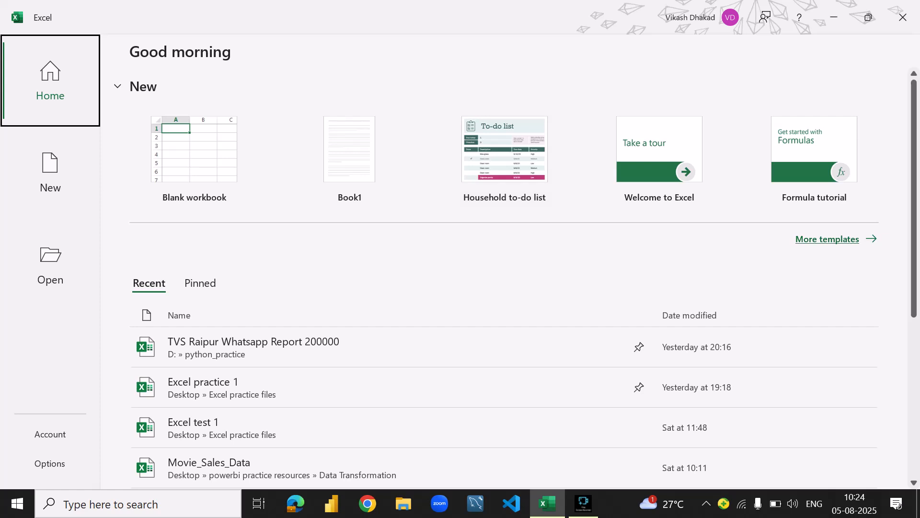
click(834, 239)
scroll(365, 231, down, 10)
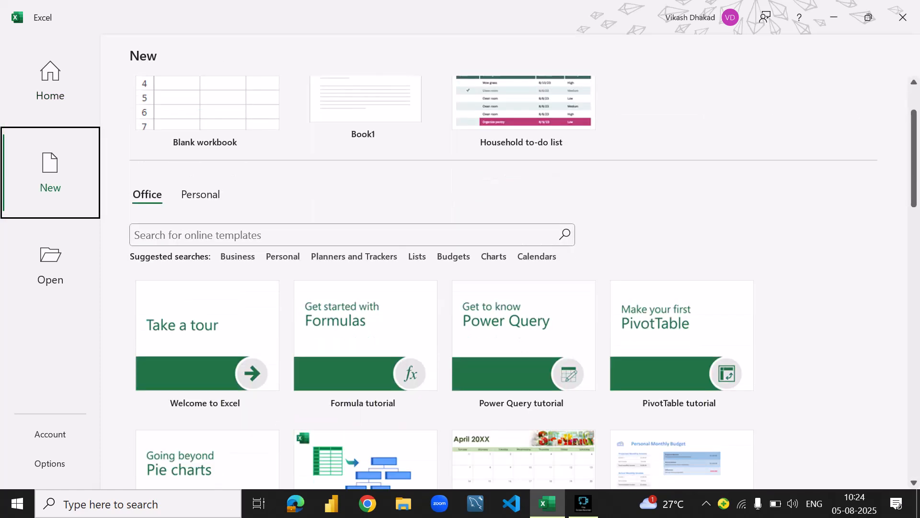
scroll(522, 240, down, 7)
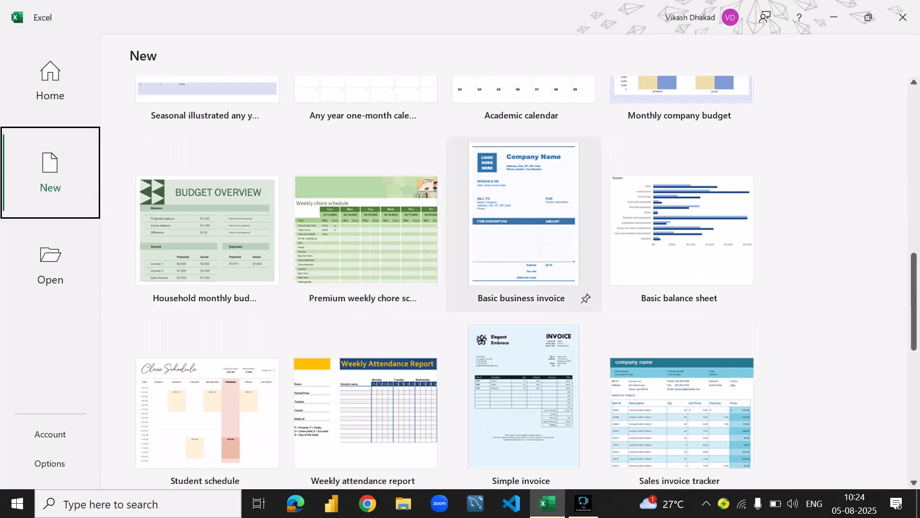
scroll(523, 239, up, 10)
scroll(522, 250, up, 6)
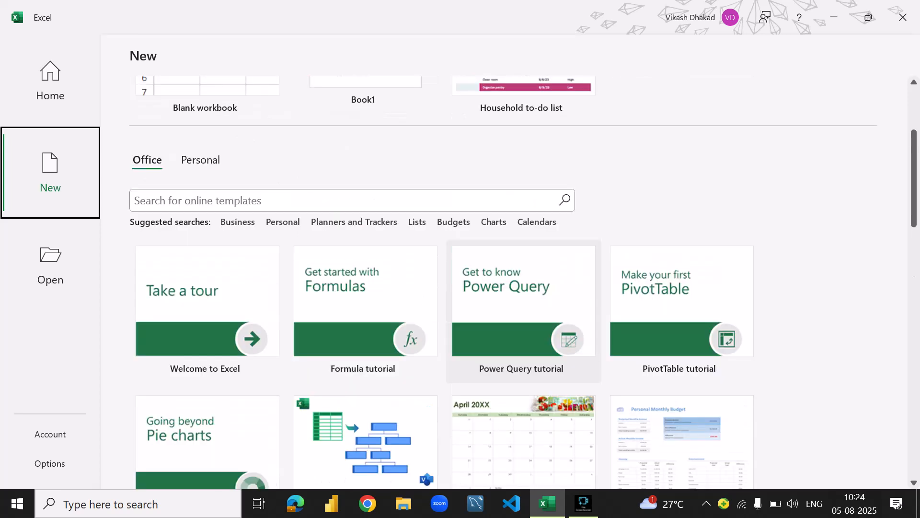
scroll(522, 249, down, 5)
scroll(681, 297, down, 3)
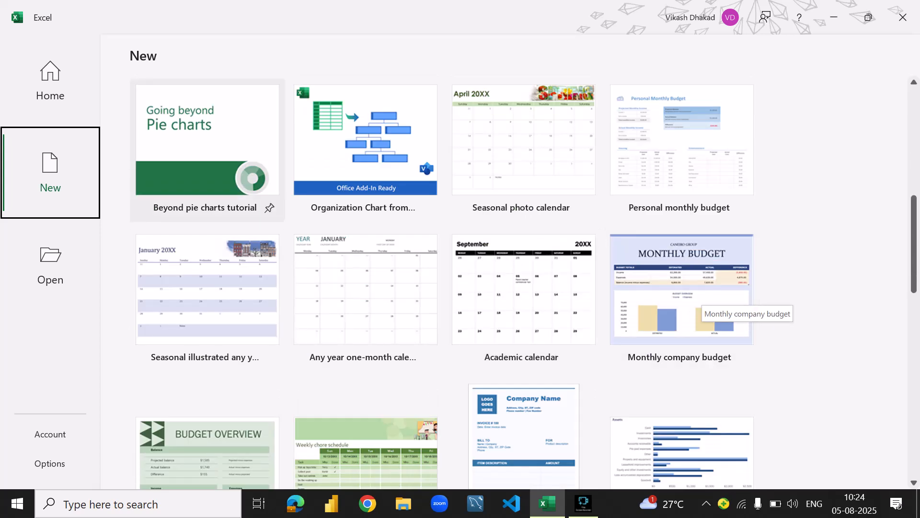
scroll(206, 192, down, 5)
scroll(364, 216, up, 3)
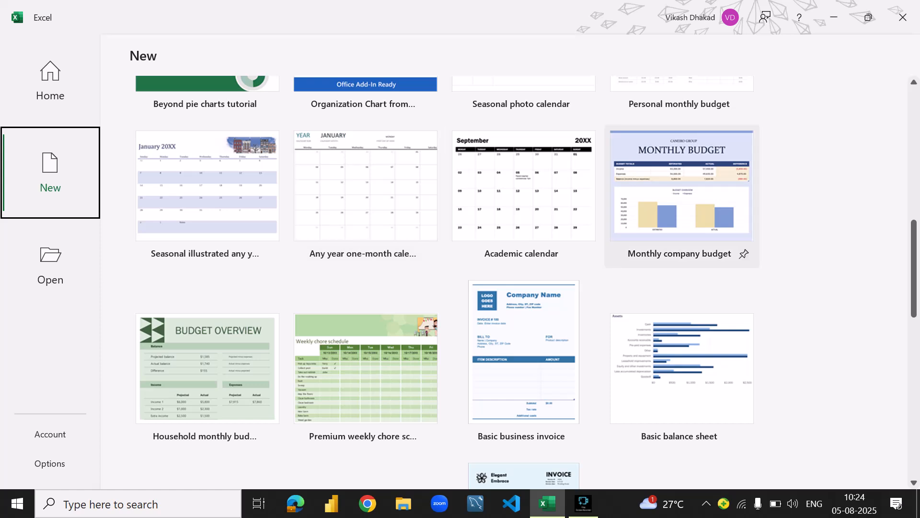
scroll(681, 192, down, 1)
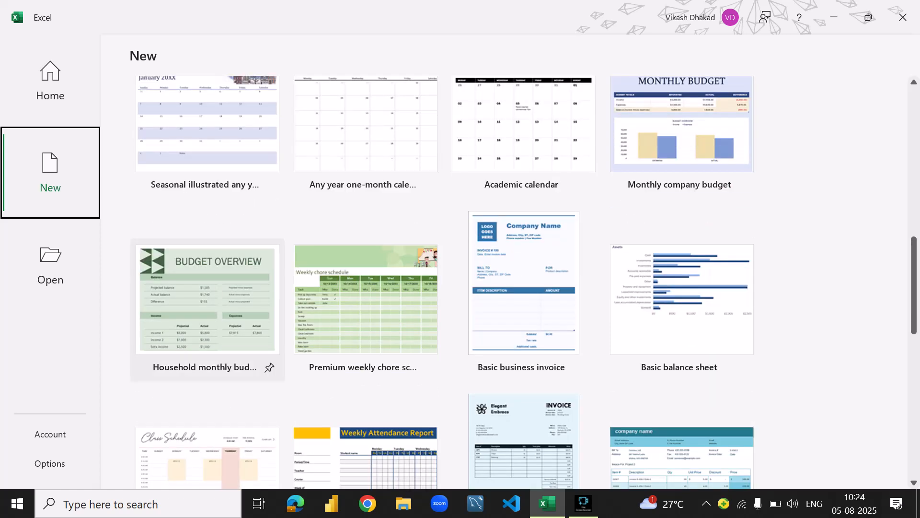
scroll(206, 269, down, 3)
scroll(206, 268, up, 6)
scroll(206, 268, up, 5)
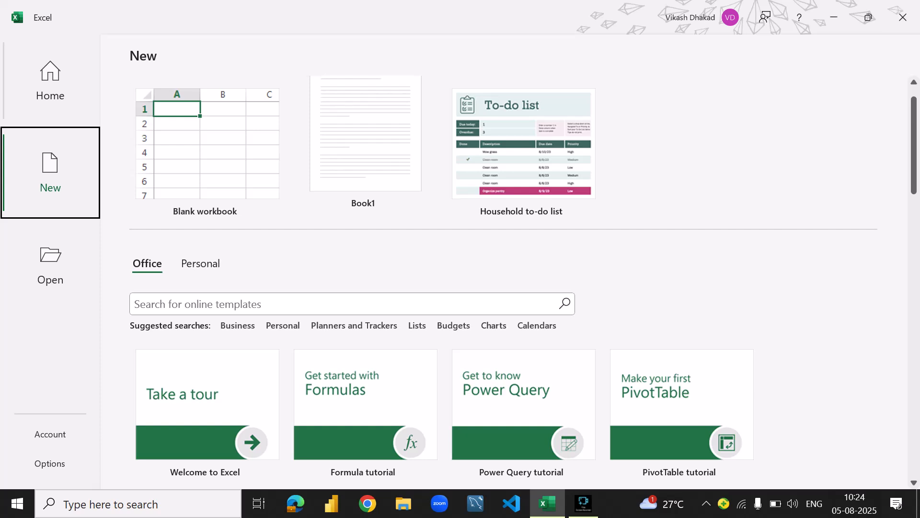
- Return to the start page and review the recent workbooks and the pinned workbooks
click(50, 80)
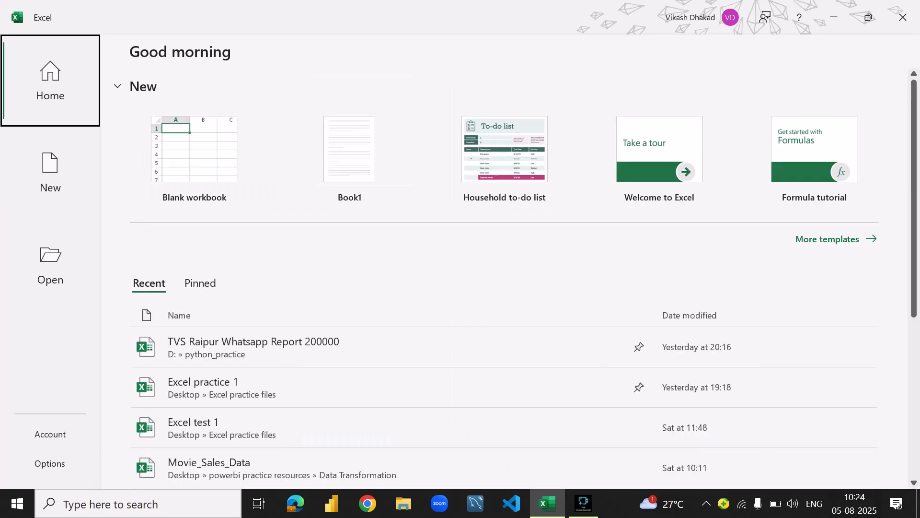
scroll(503, 332, down, 1)
scroll(504, 318, down, 1)
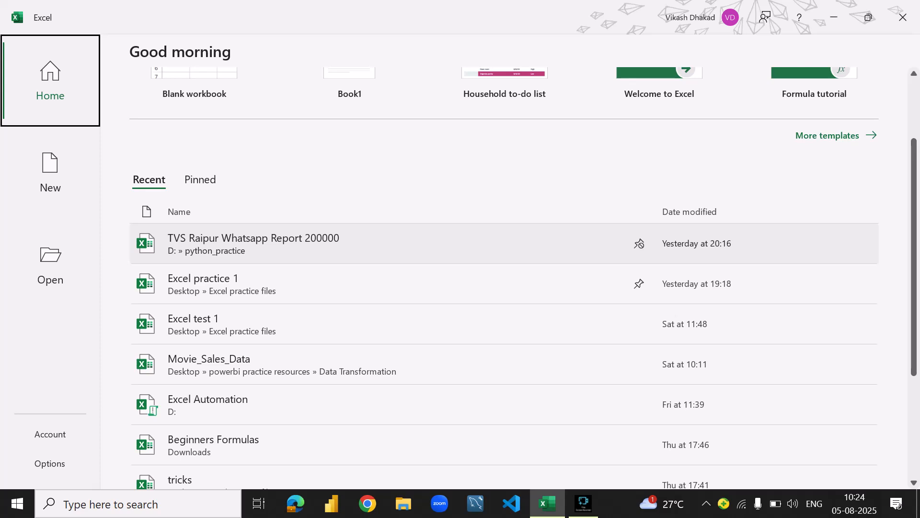
scroll(230, 250, down, 1)
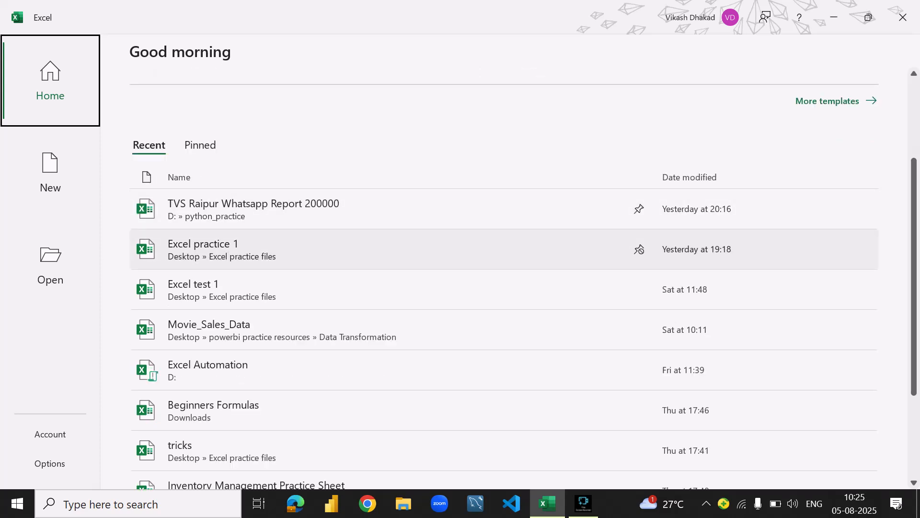
scroll(230, 250, down, 5)
scroll(230, 312, up, 6)
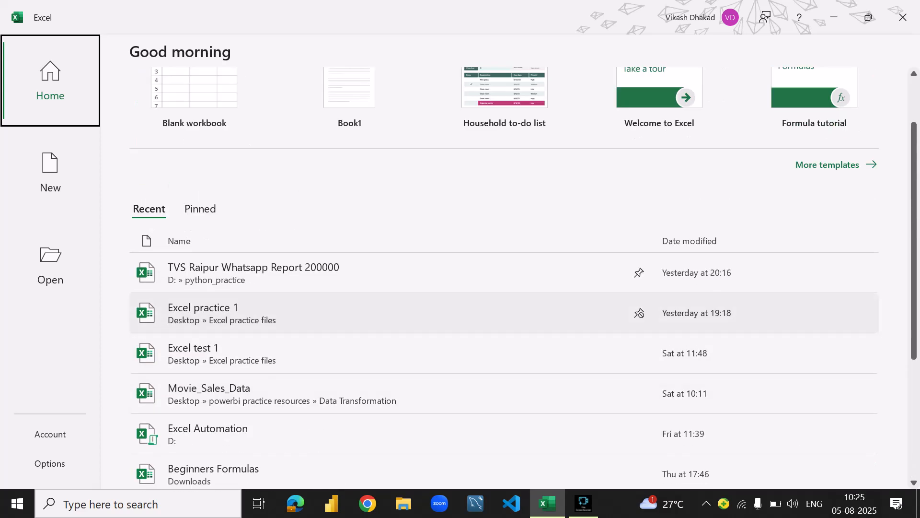
scroll(230, 311, up, 2)
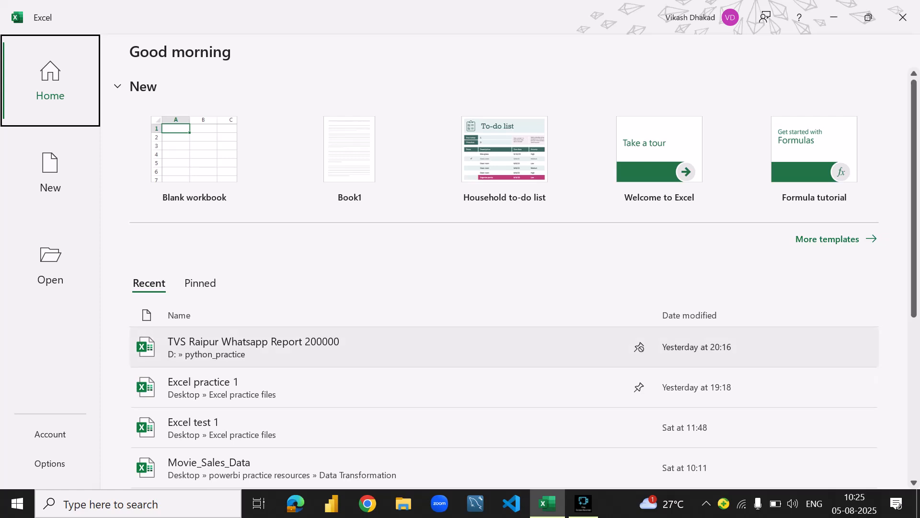
scroll(383, 355, down, 2)
scroll(384, 357, up, 2)
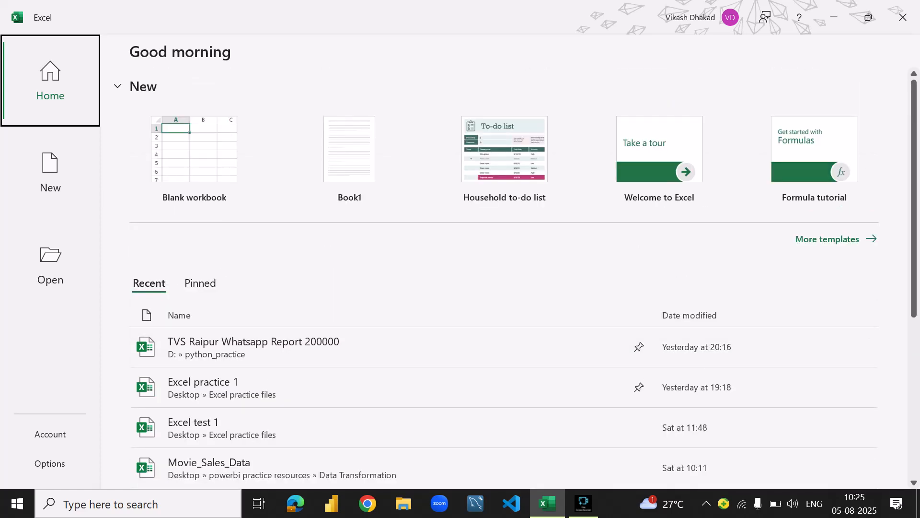
scroll(383, 357, down, 3)
scroll(336, 359, up, 3)
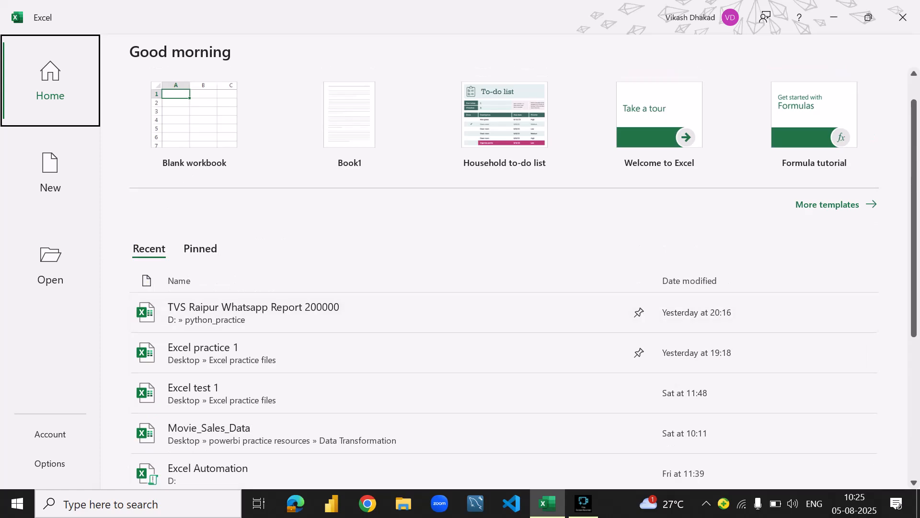
click(200, 283)
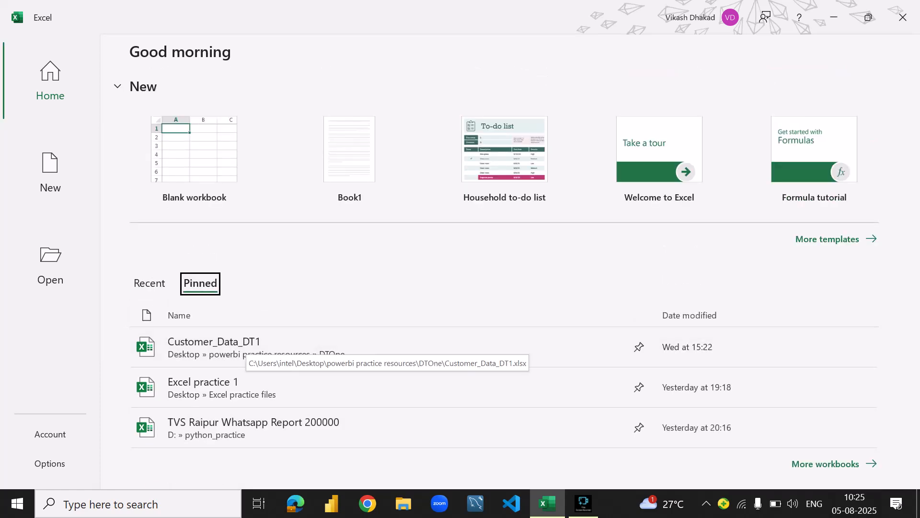
- Switch back to the recent workbooks and unpin Excel practice 1 from the list
click(149, 283)
right_click(249, 369)
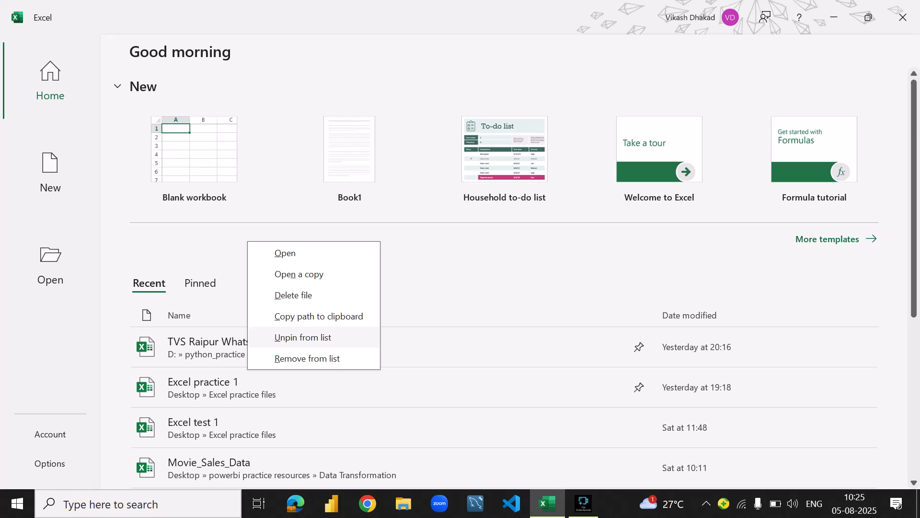
click(302, 337)
- Pin Excel practice 1 to the list again and view the pinned workbooks
right_click(215, 352)
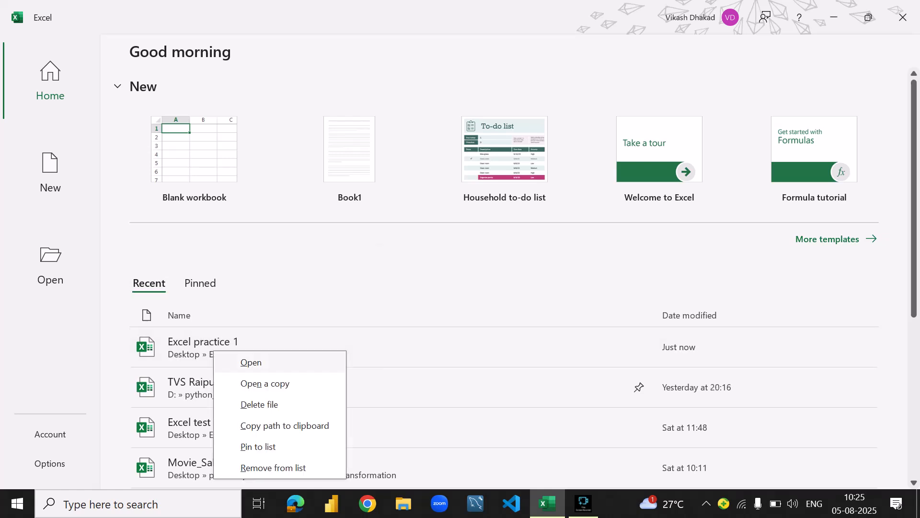
key(Escape)
click(201, 283)
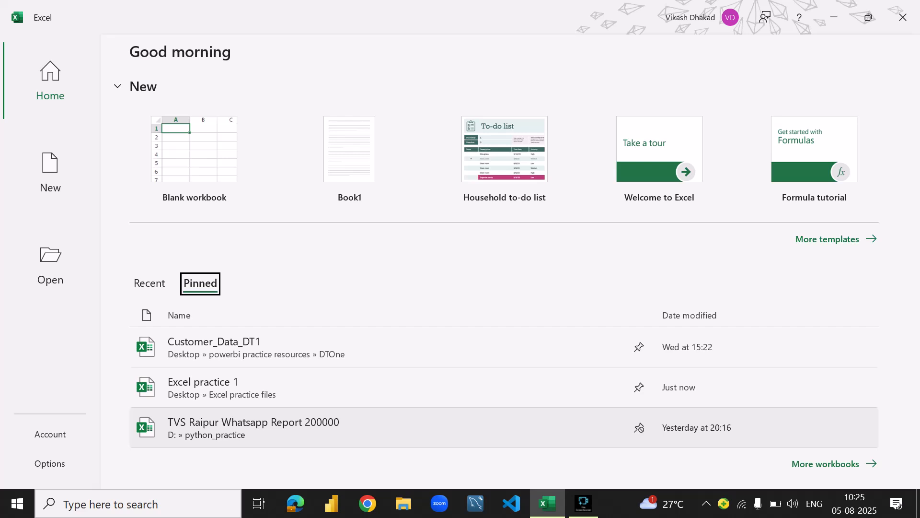
- Look through the full list of recent workbooks and compare it with the pinned workbooks
click(149, 283)
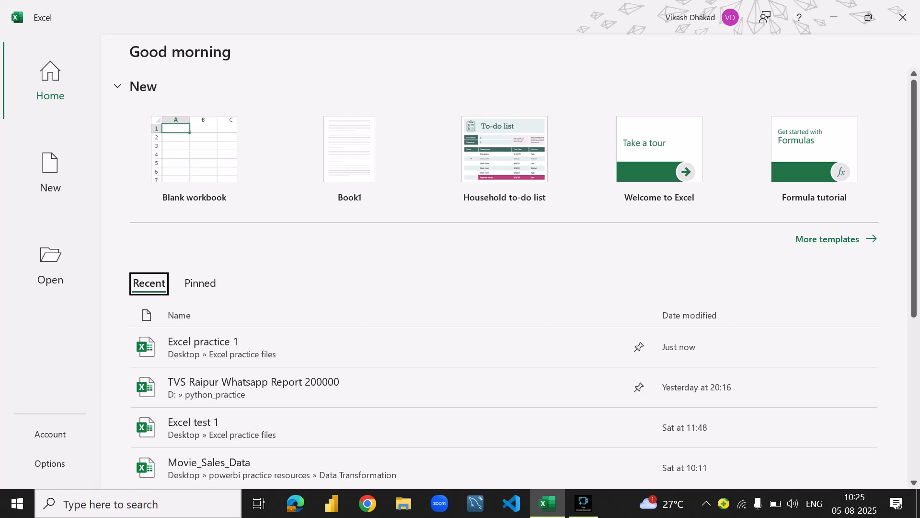
scroll(639, 387, down, 5)
scroll(640, 387, up, 5)
scroll(479, 427, down, 5)
scroll(479, 427, up, 5)
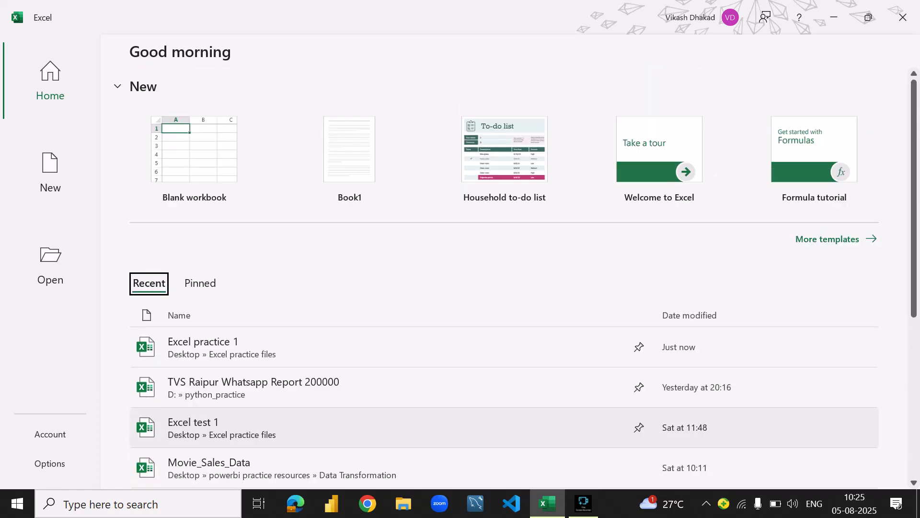
scroll(479, 426, down, 3)
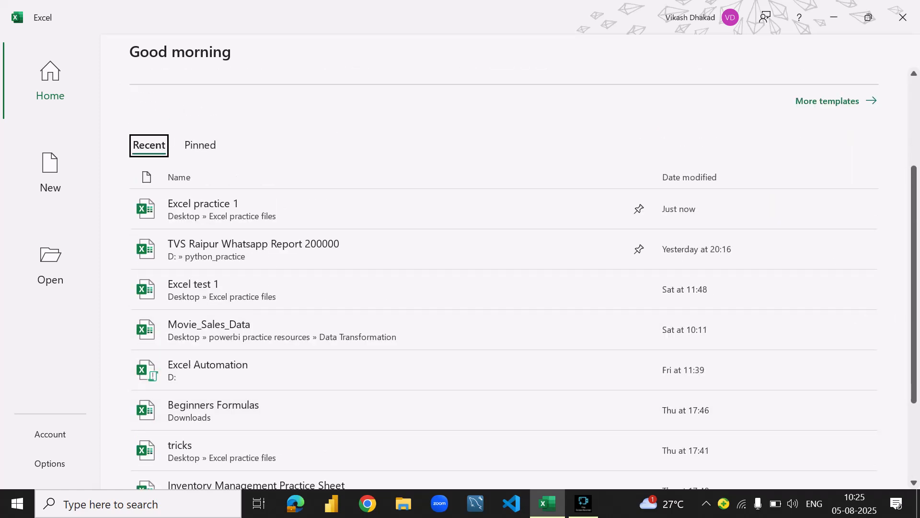
scroll(479, 388, up, 3)
click(201, 284)
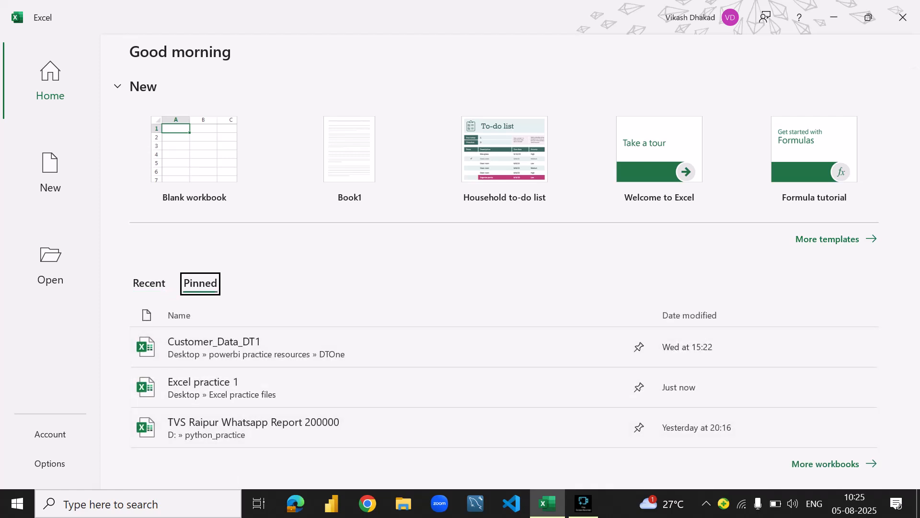
click(149, 284)
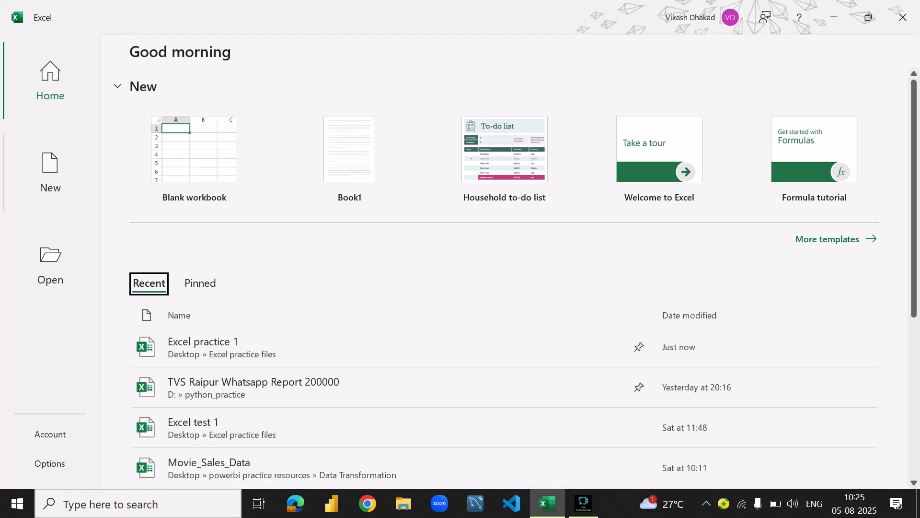
- Review the page for creating new workbooks, with its blank workbook, template search and tutorial templates
click(51, 172)
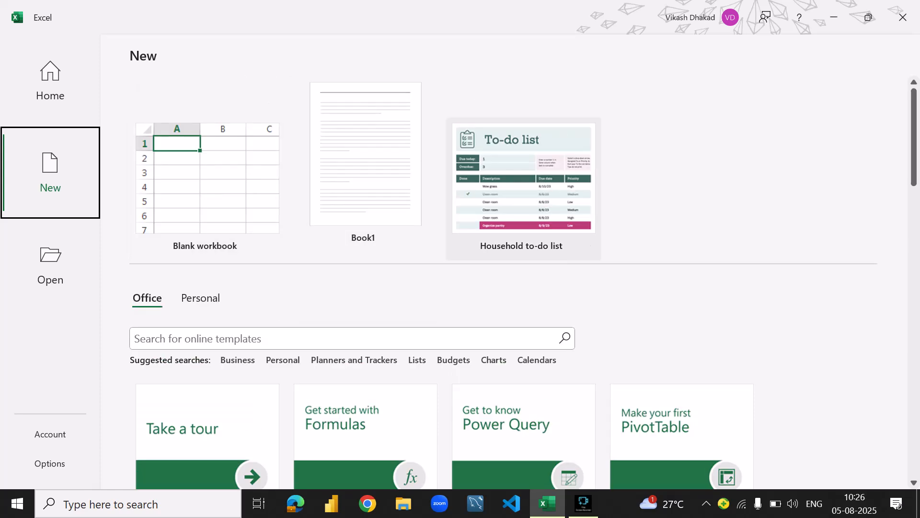
scroll(364, 192, down, 5)
scroll(365, 191, up, 4)
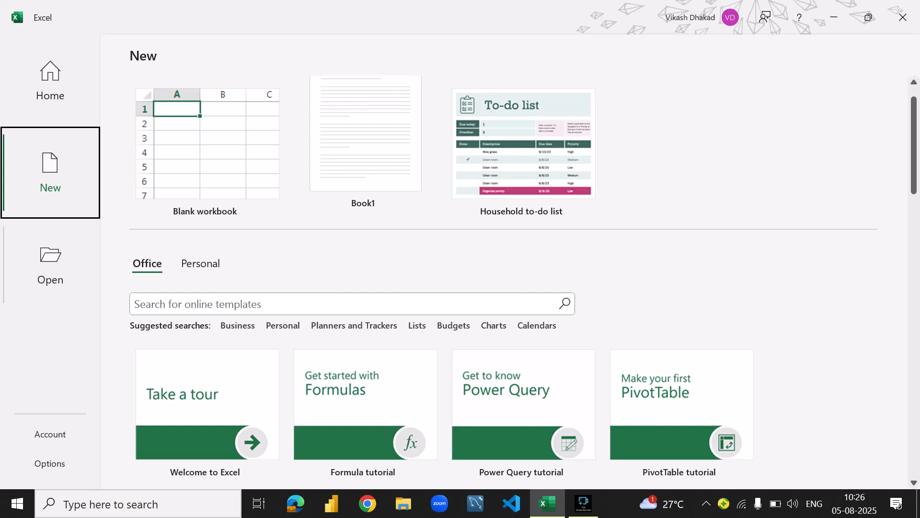
- Browse for a workbook to open on Local Disk (D:), look through its folders and files, and close the dialog without opening any
click(50, 264)
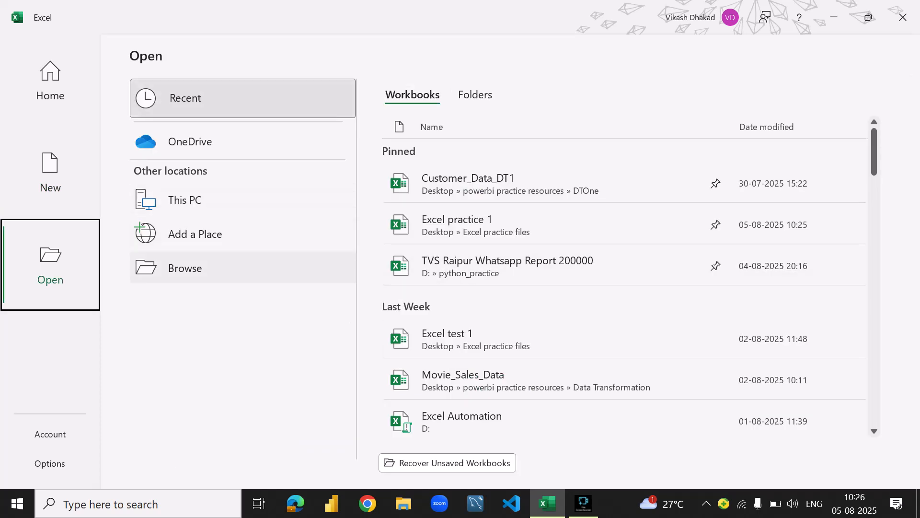
click(185, 267)
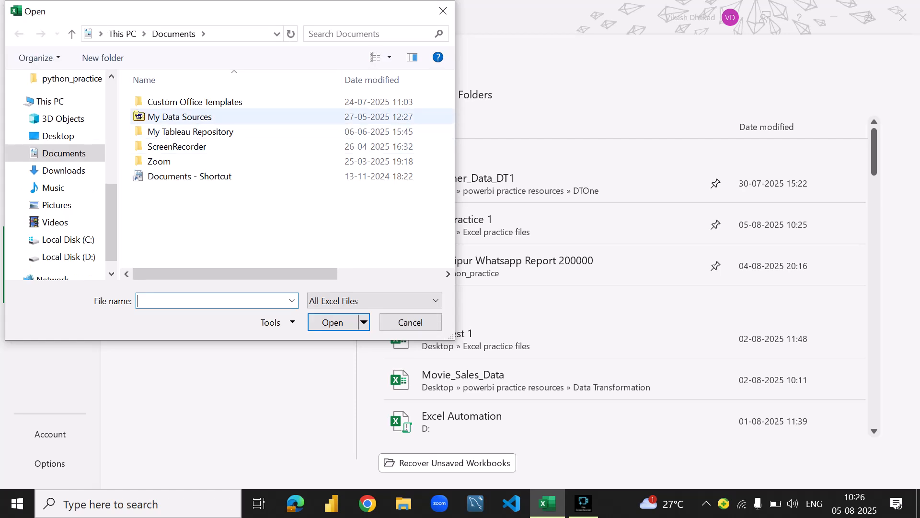
click(68, 257)
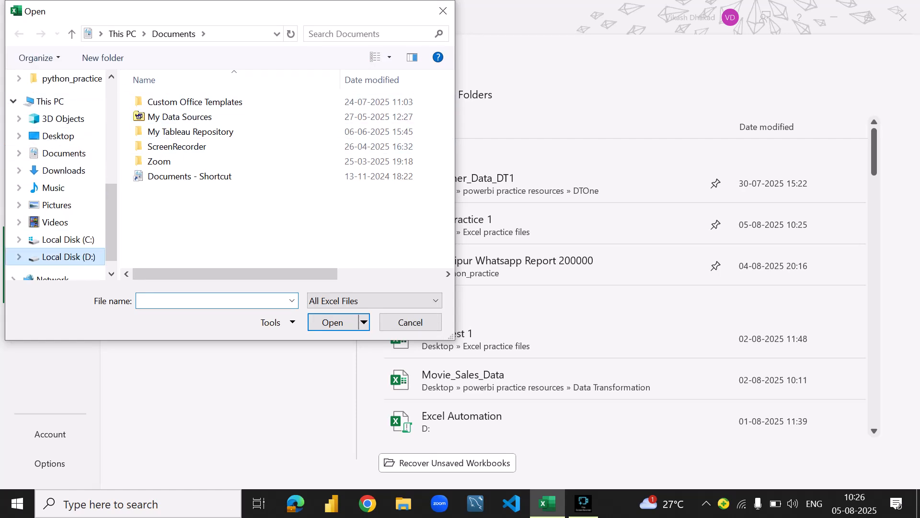
scroll(191, 176, down, 1)
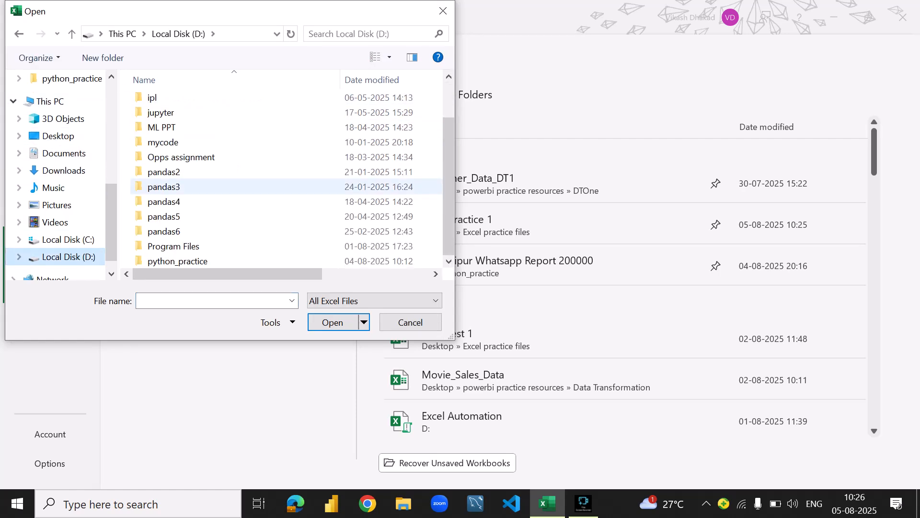
scroll(192, 176, up, 1)
scroll(192, 175, down, 2)
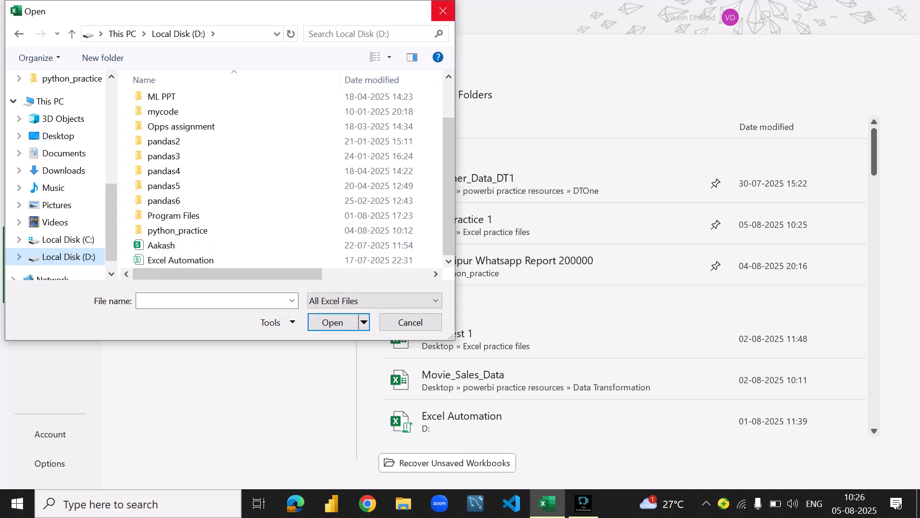
click(443, 10)
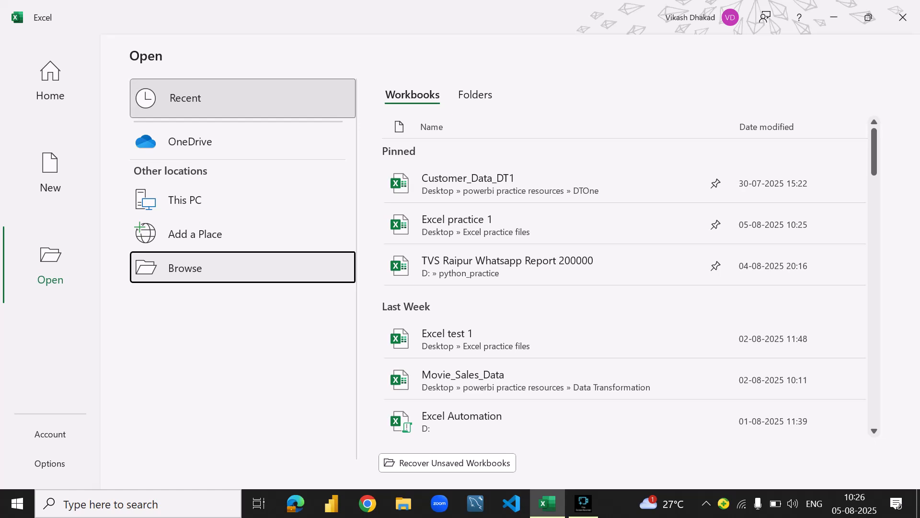
- Return to the start page and create a blank workbook
click(50, 80)
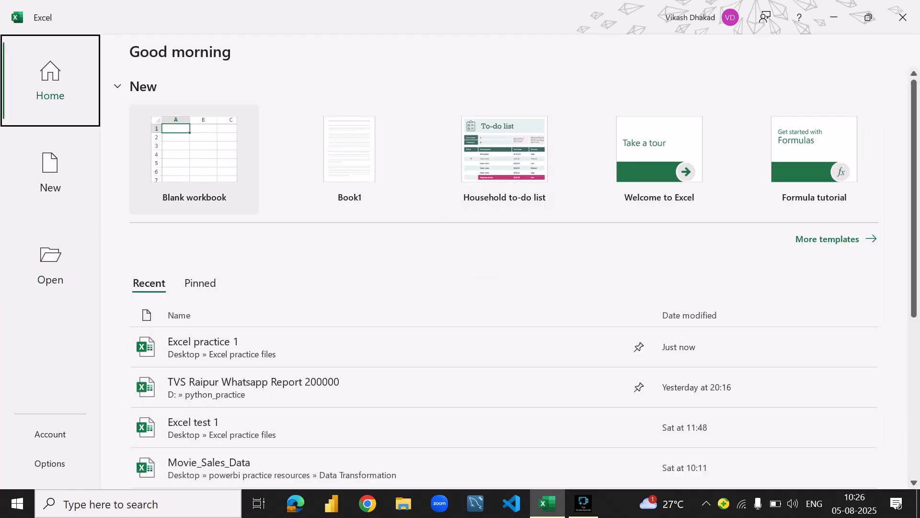
click(194, 159)
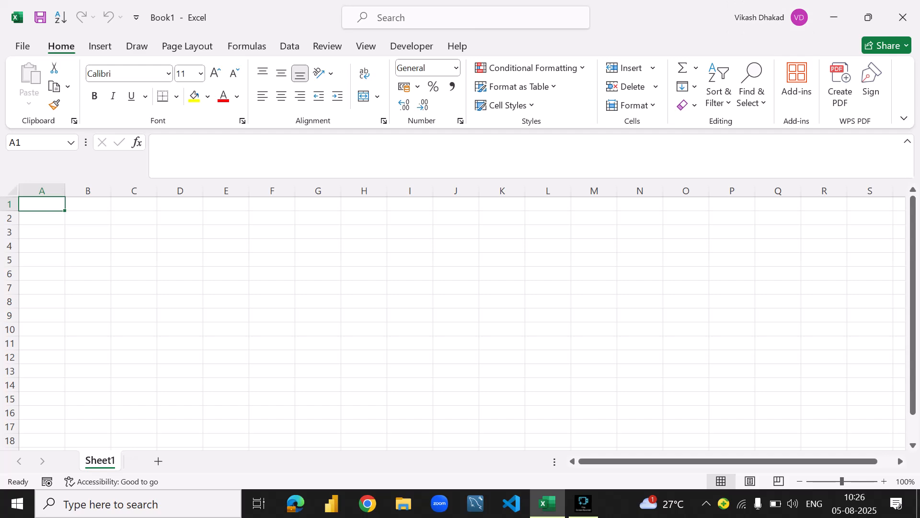
- Select the large block of cells A1:AU91, go back up to row 1 and select only cell AE1
drag(42, 204, 853, 437)
scroll(853, 436, down, 3)
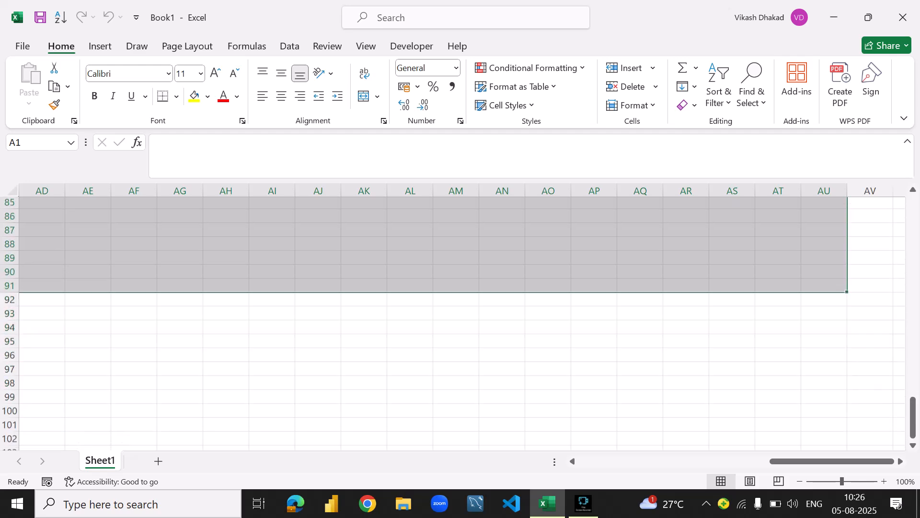
scroll(853, 436, up, 6)
drag(913, 434, 913, 230)
click(318, 440)
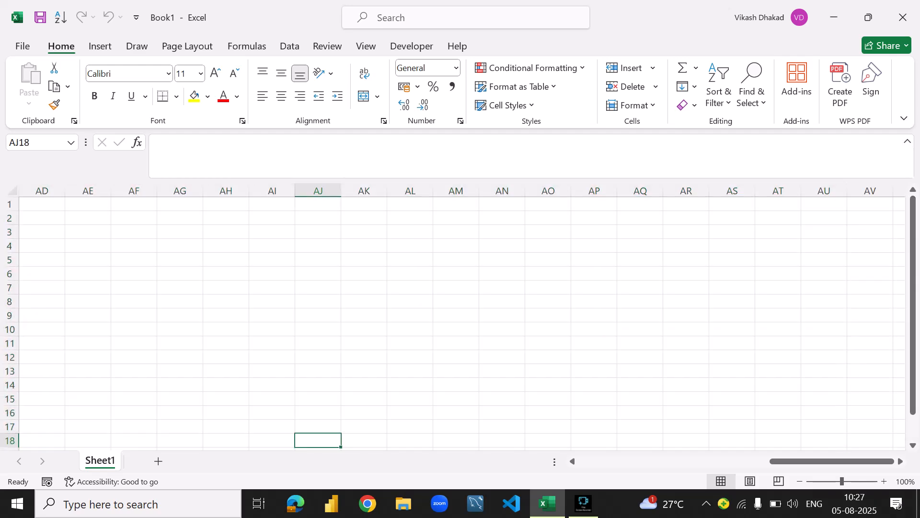
click(88, 204)
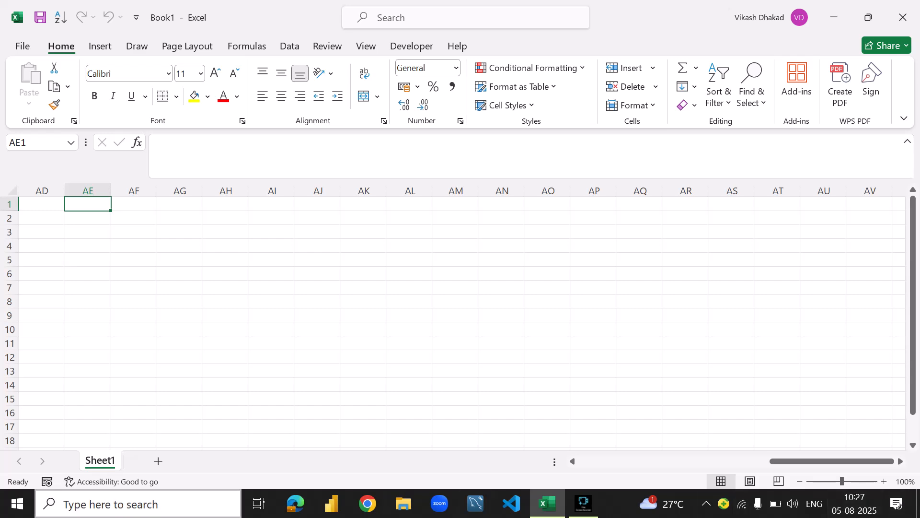
- Add two new worksheets to the workbook, and delete Sheet3 and Sheet2 again
click(158, 460)
click(207, 461)
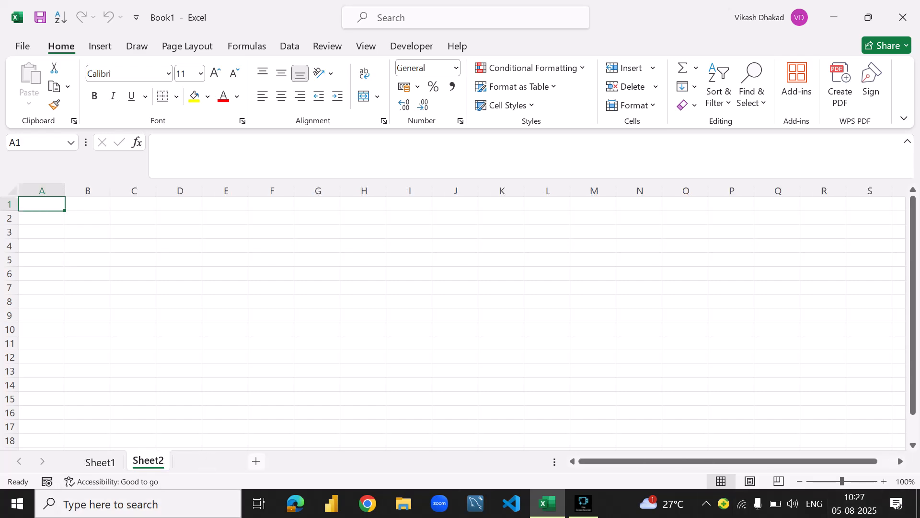
right_click(184, 459)
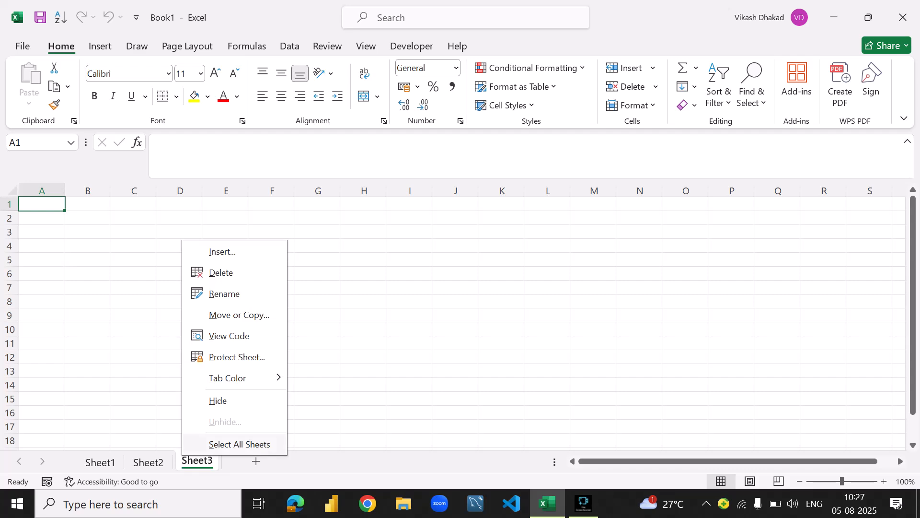
click(214, 272)
right_click(152, 459)
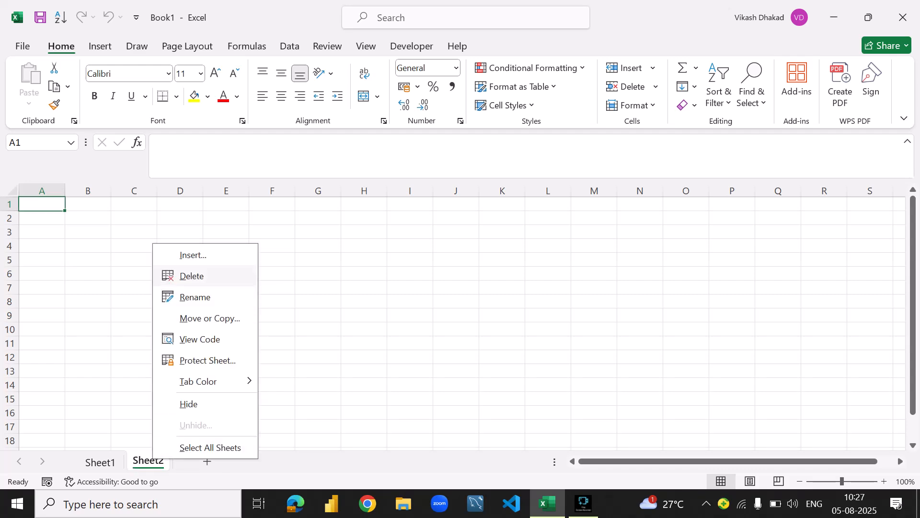
click(193, 276)
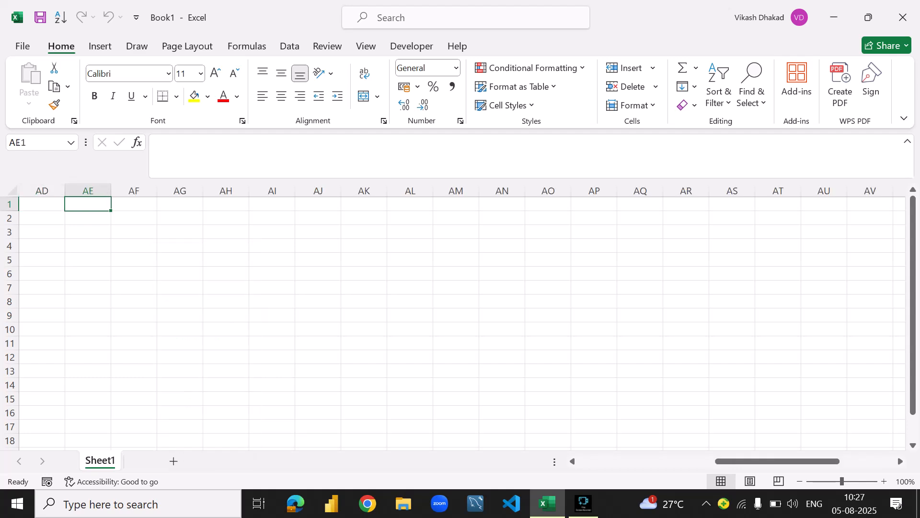
- Select cell AD1 and remove Sort Ascending from the Quick Access Toolbar
click(134, 246)
click(42, 204)
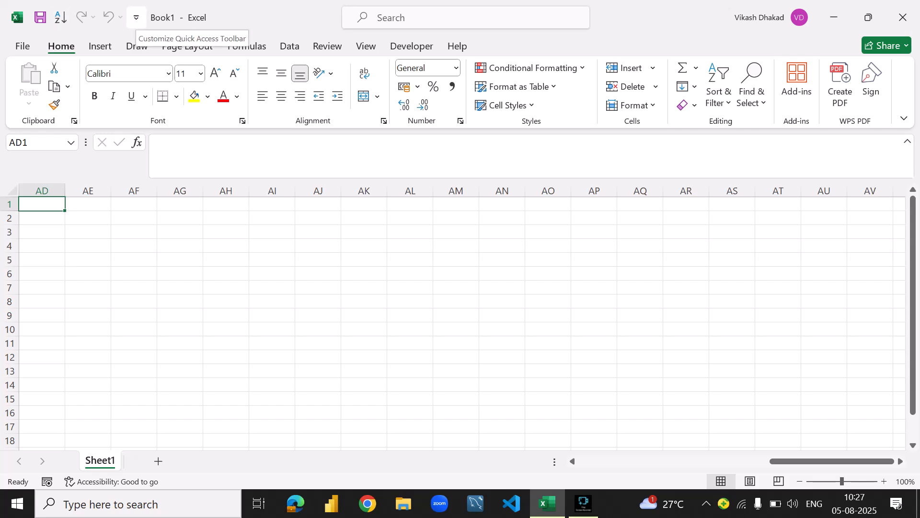
click(136, 17)
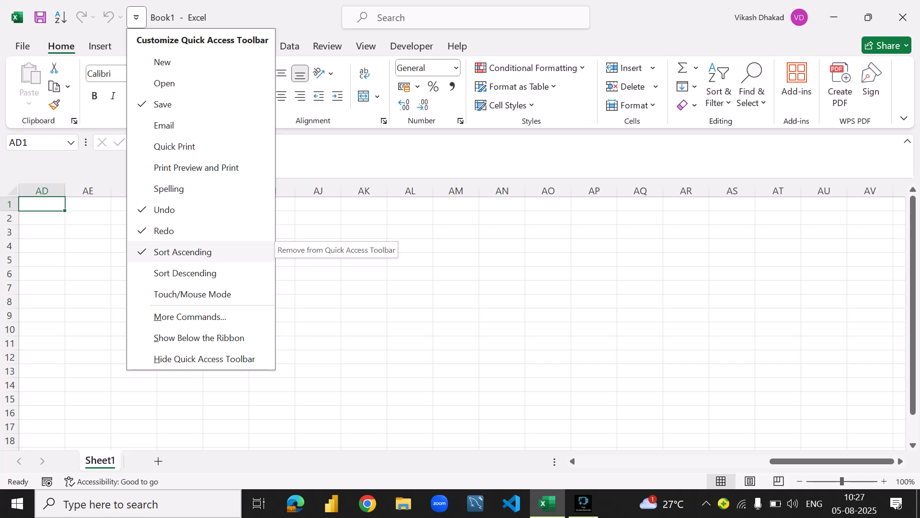
click(252, 244)
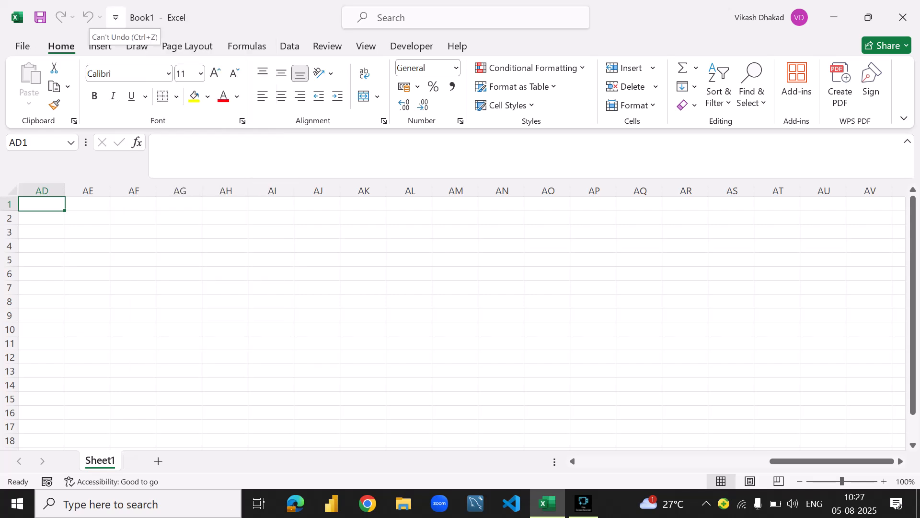
- Remove Undo from the Quick Access Toolbar and add it back
click(116, 17)
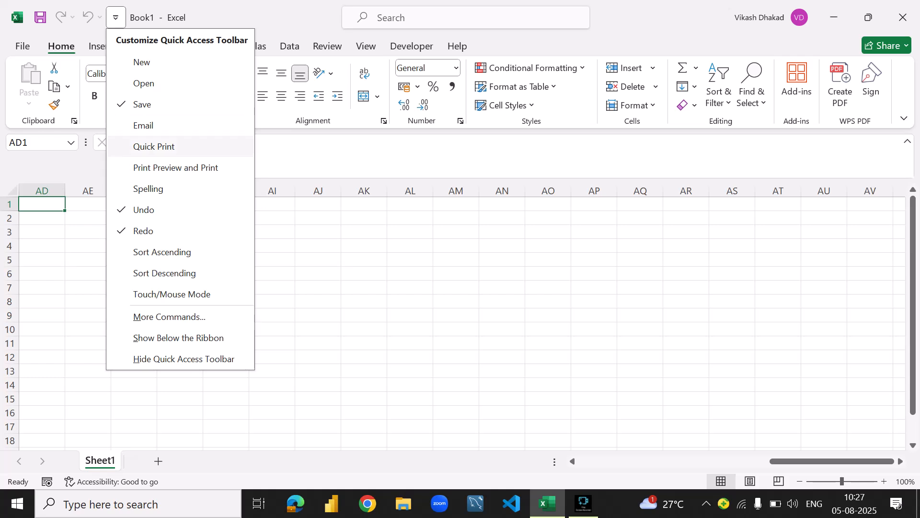
click(144, 209)
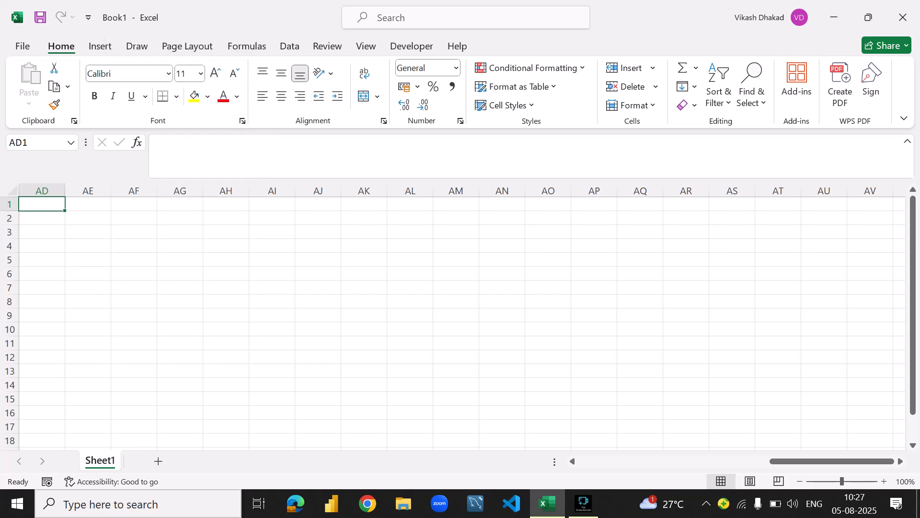
click(89, 17)
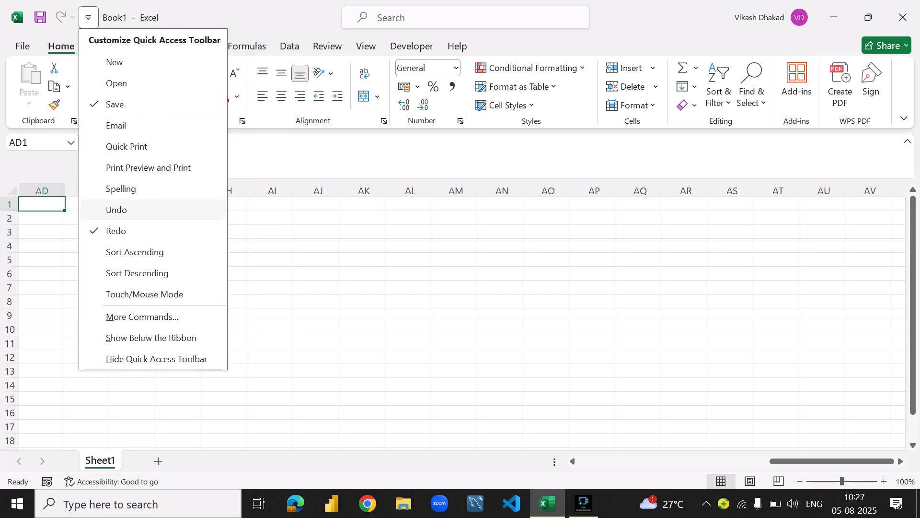
click(144, 209)
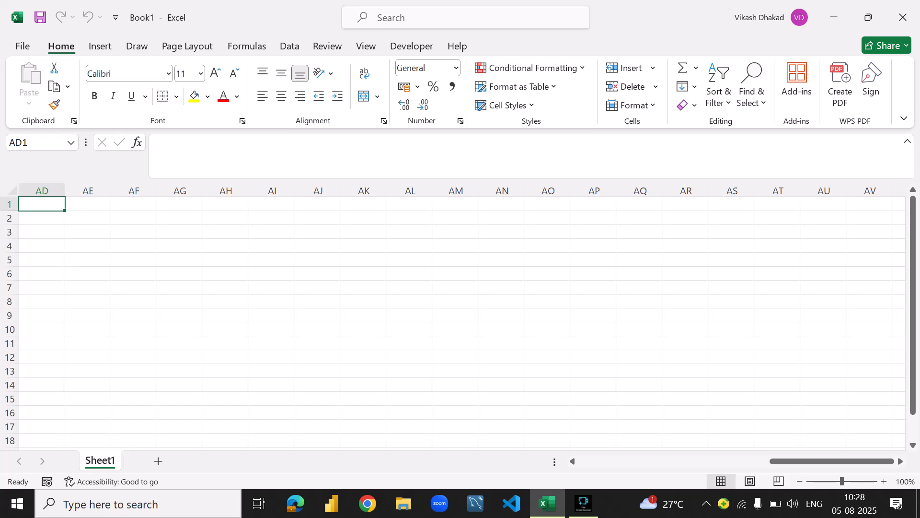
- Review the Quick Access Toolbar customization options and the search box, leaving both without making changes
click(116, 18)
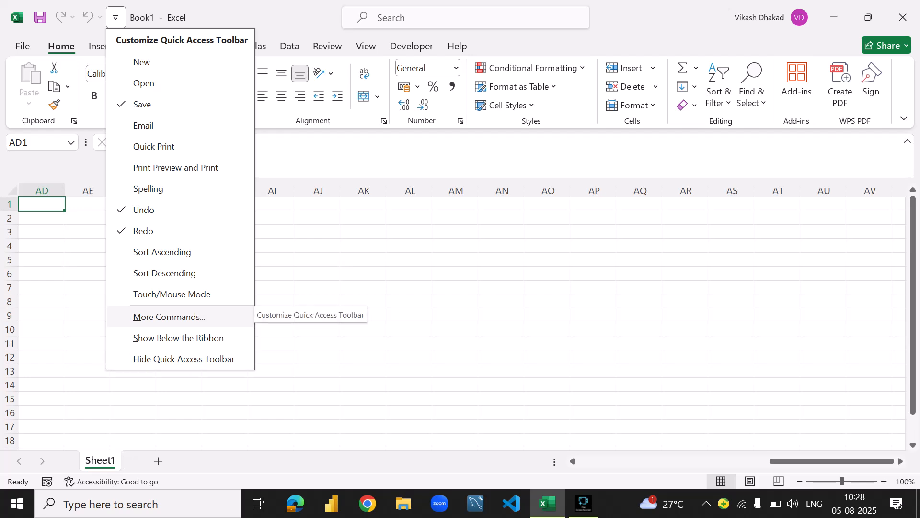
click(116, 17)
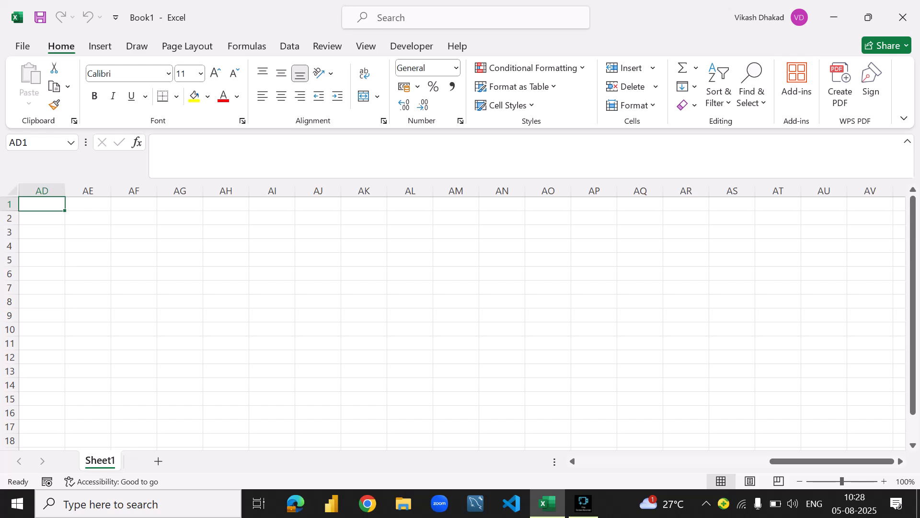
click(869, 17)
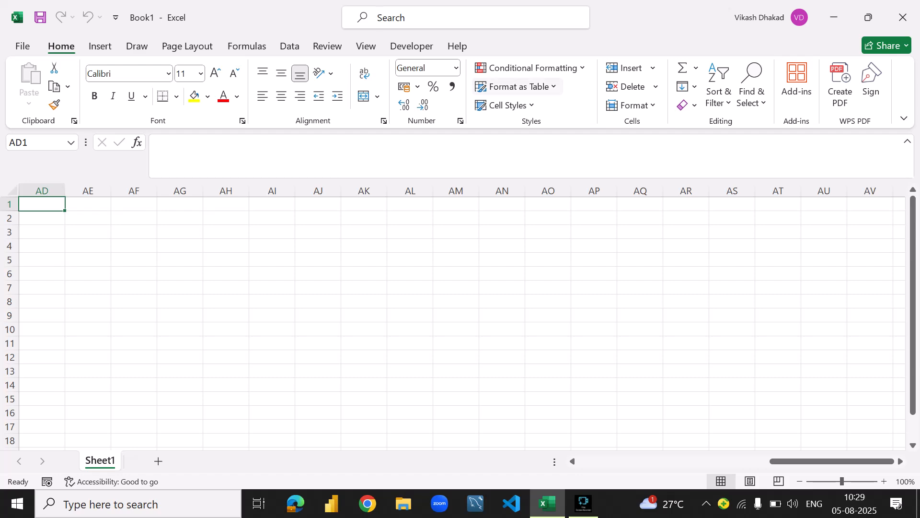
key(alt+q)
key(Escape)
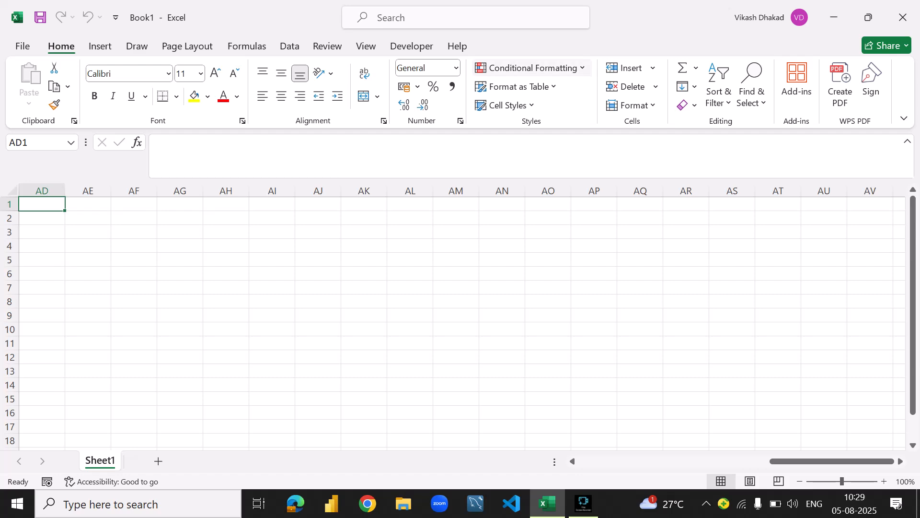
- Search the commands for "condi", view the Highlight Cells Rules under Conditional Formatting, and close the search without applying anything
key(alt+q)
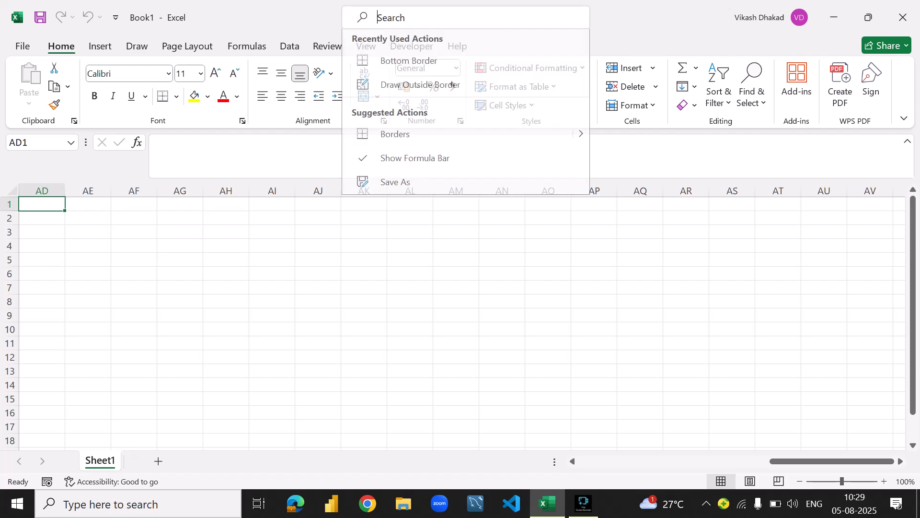
text(con)
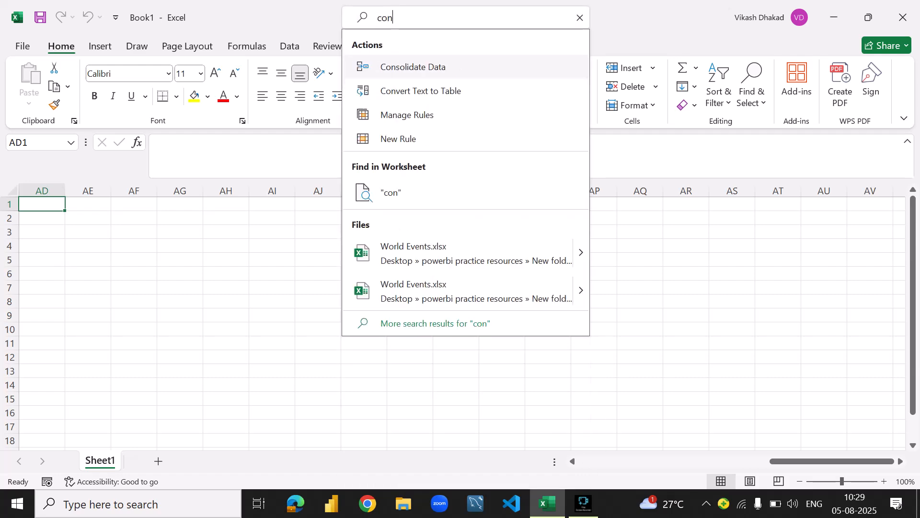
text(di)
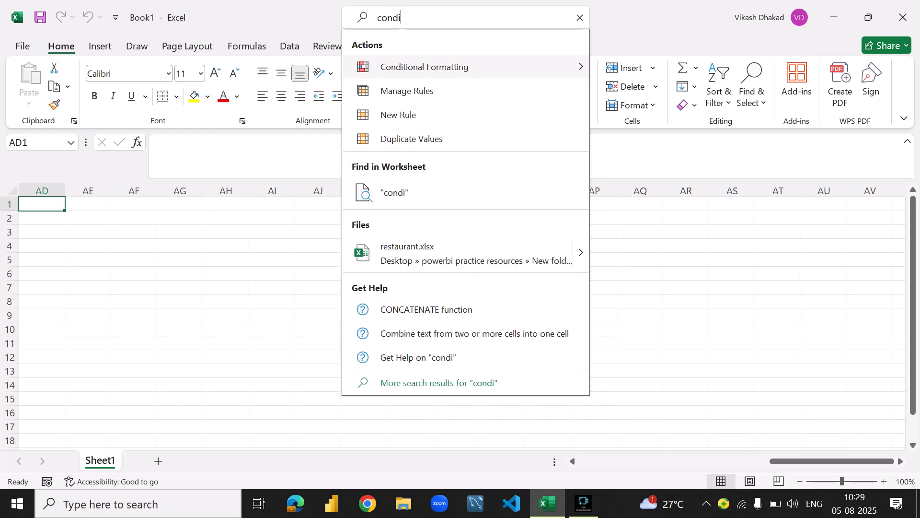
key(Right)
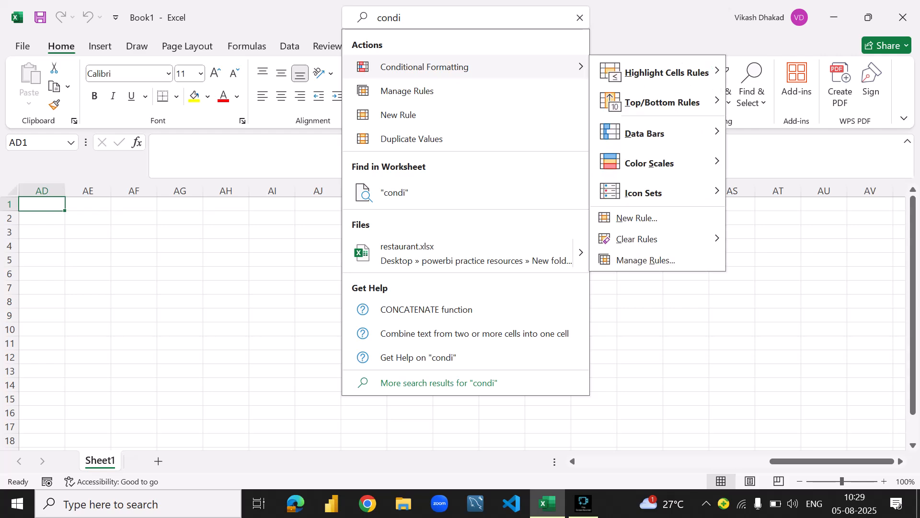
key(Right)
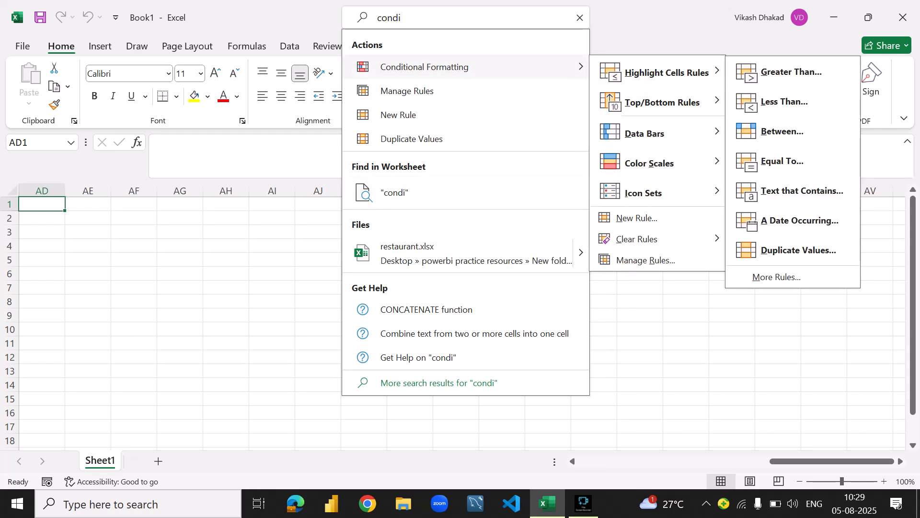
key(Escape)
key(Escape)
key(Escape)
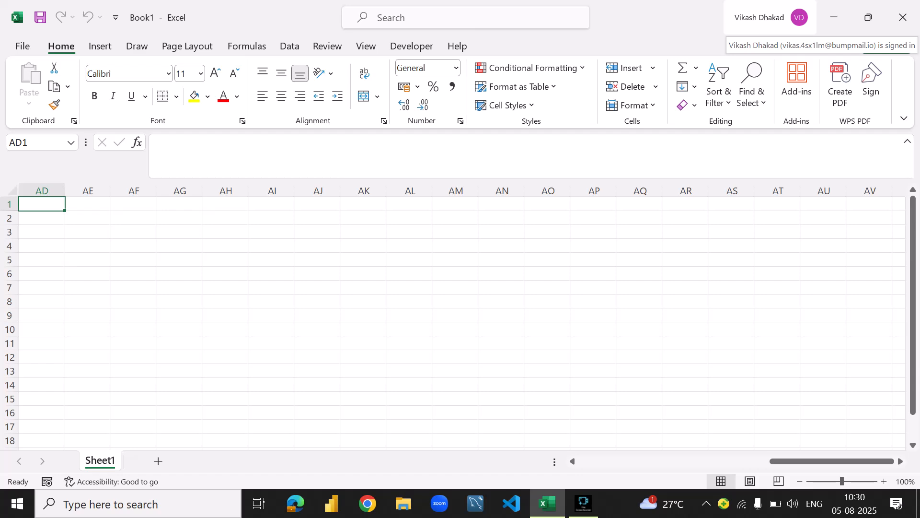
- Minimize the workbook window to the desktop and bring it back to full size
click(834, 17)
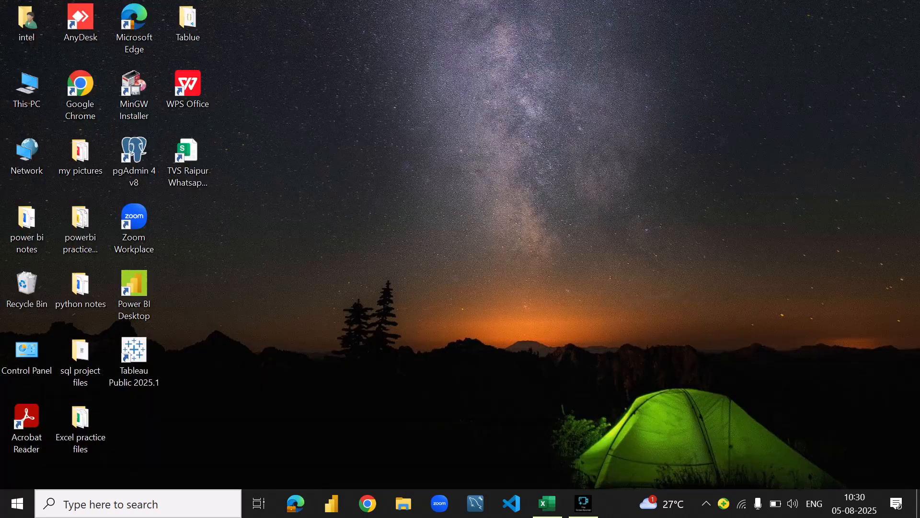
click(547, 504)
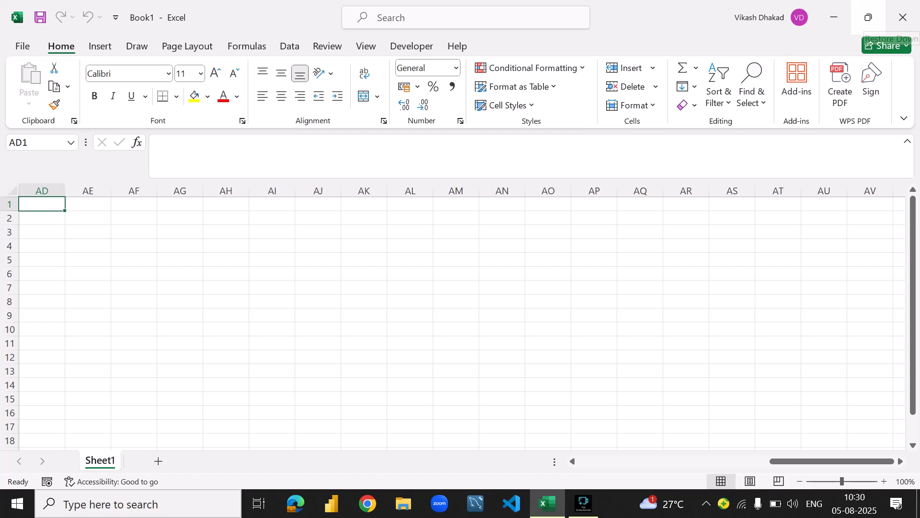
click(869, 17)
click(665, 18)
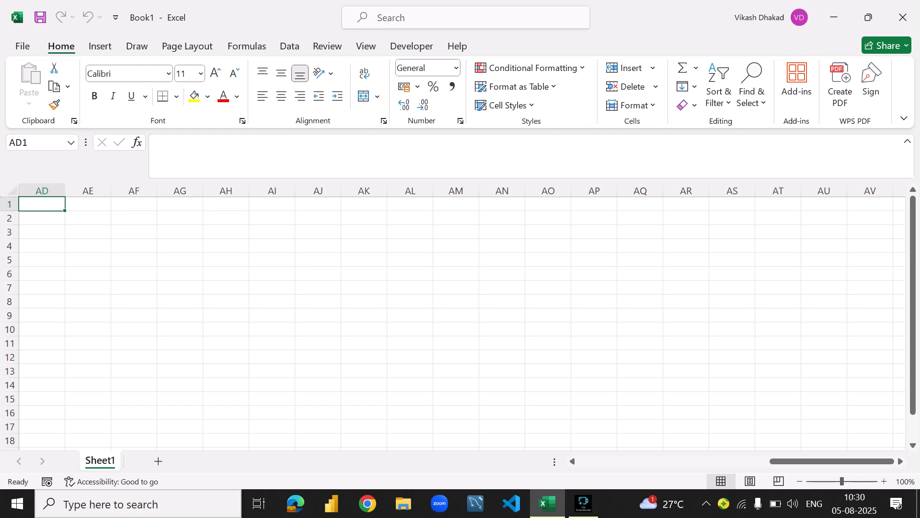
- Look through the ribbon's command sets from File to Developer, and return to the Home commands
click(23, 46)
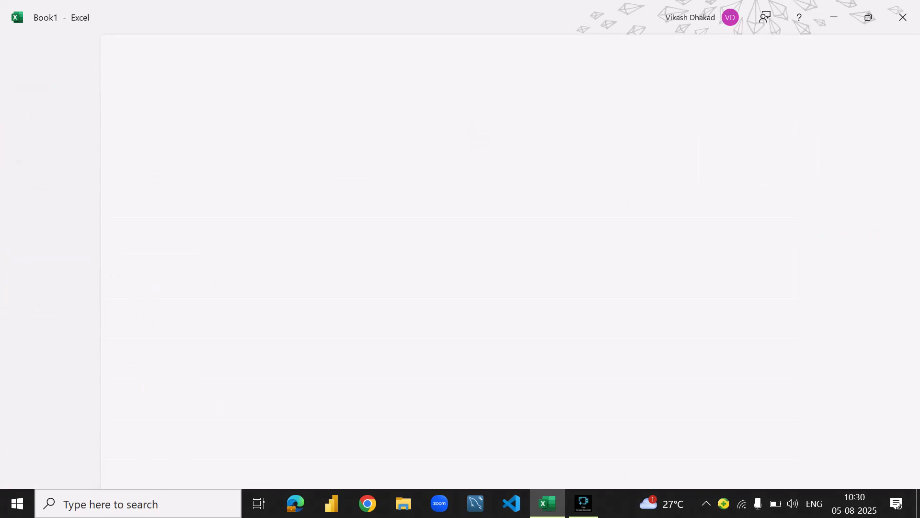
click(100, 46)
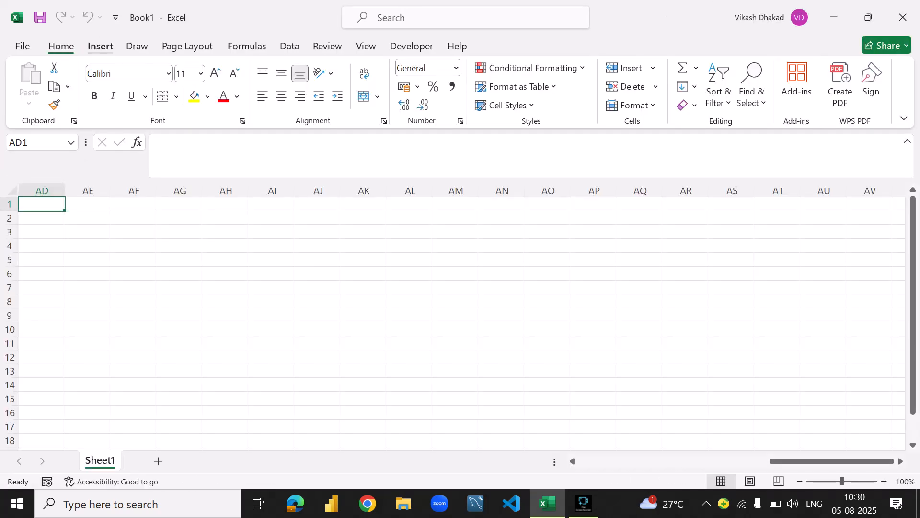
click(137, 46)
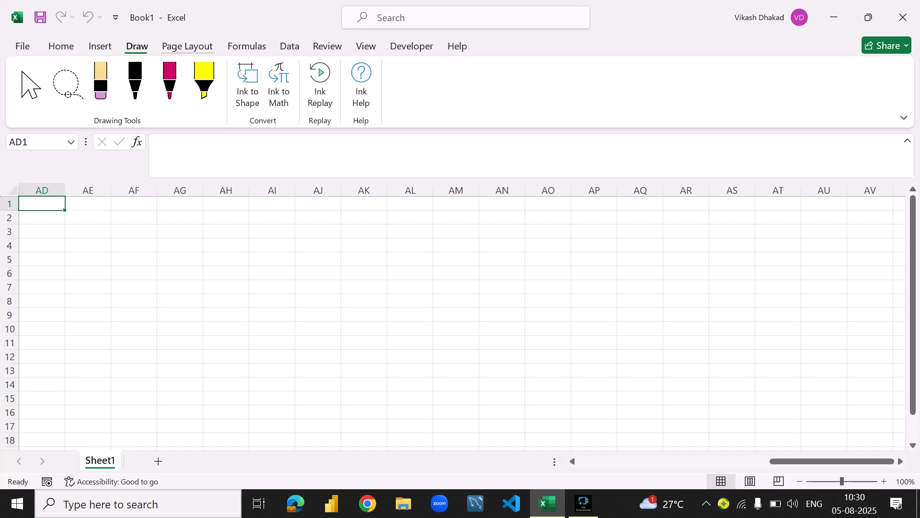
click(187, 46)
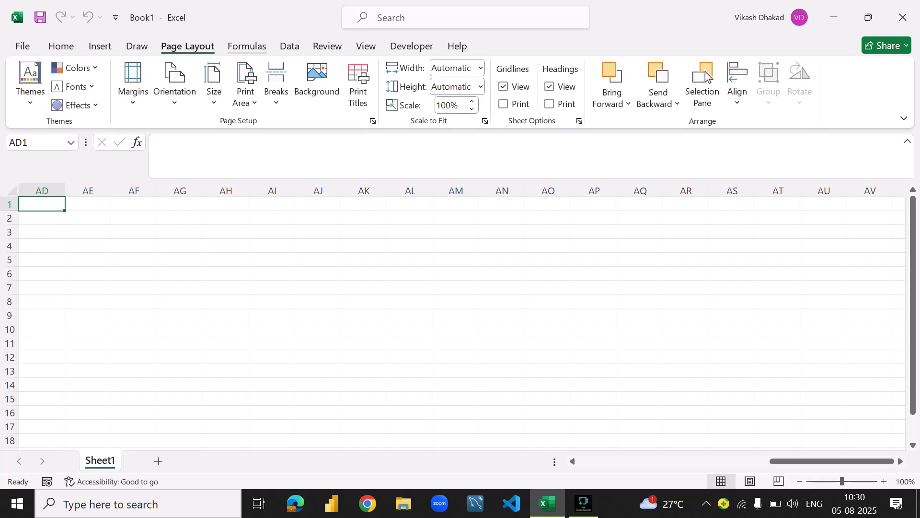
click(247, 46)
click(290, 46)
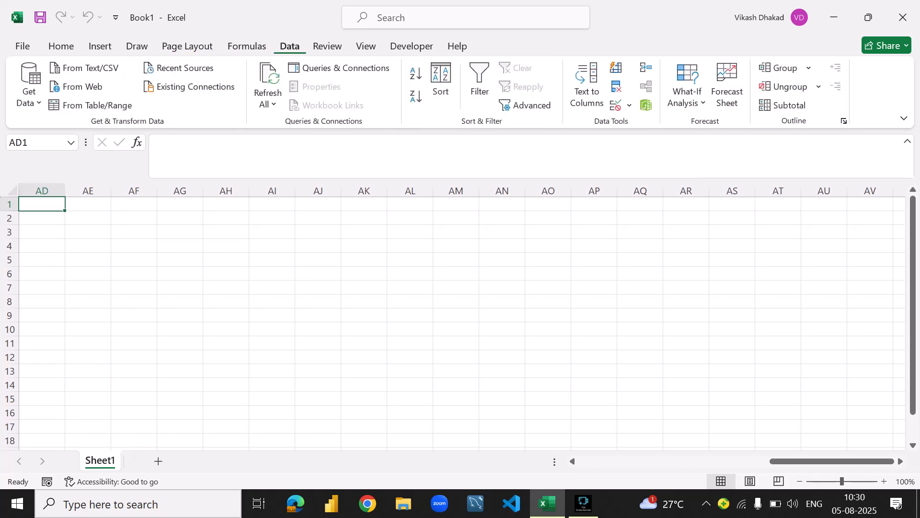
click(327, 46)
click(366, 46)
click(411, 46)
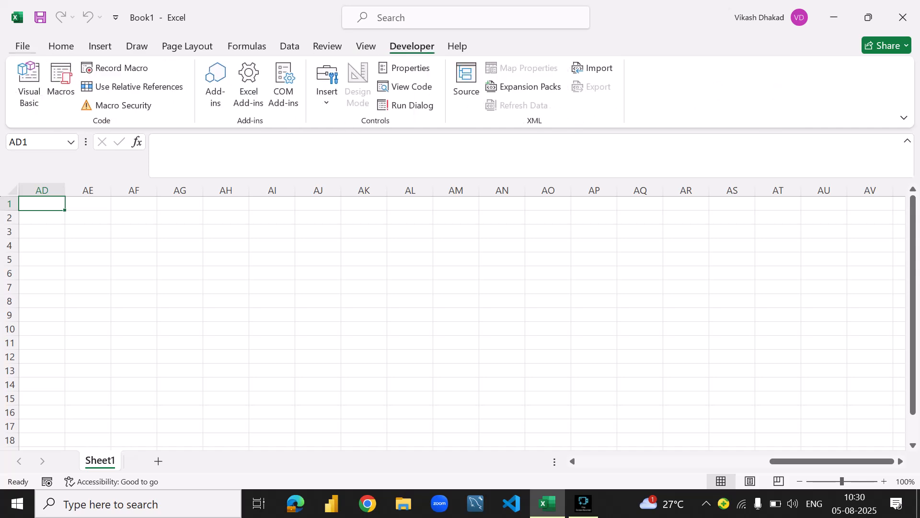
click(61, 46)
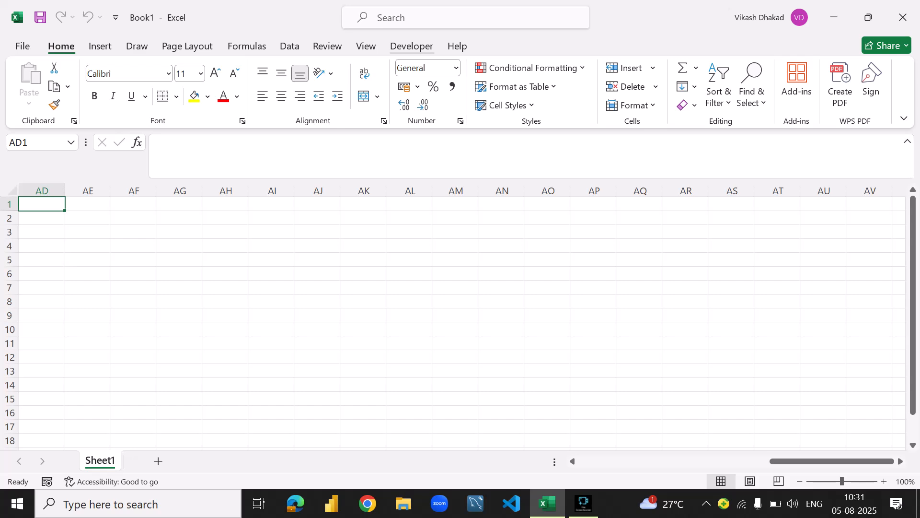
- Collapse the ribbon and expand it again
right_click(448, 44)
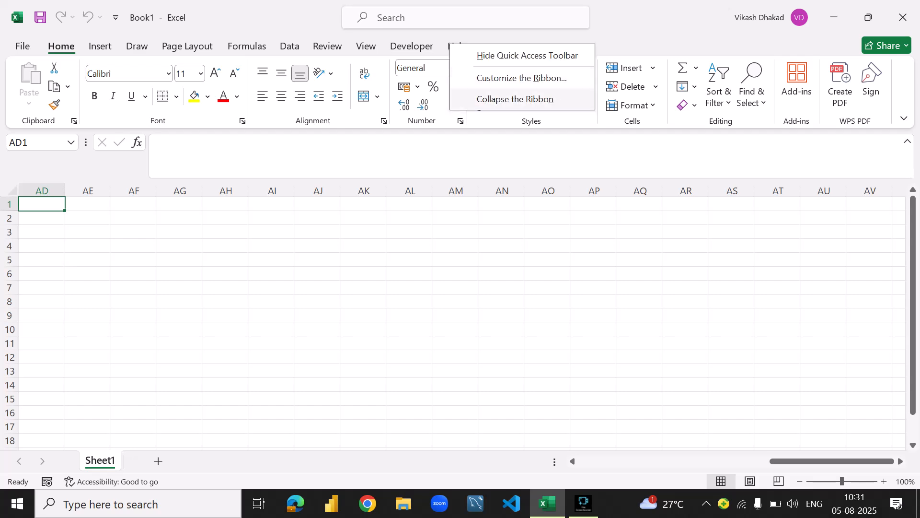
click(513, 97)
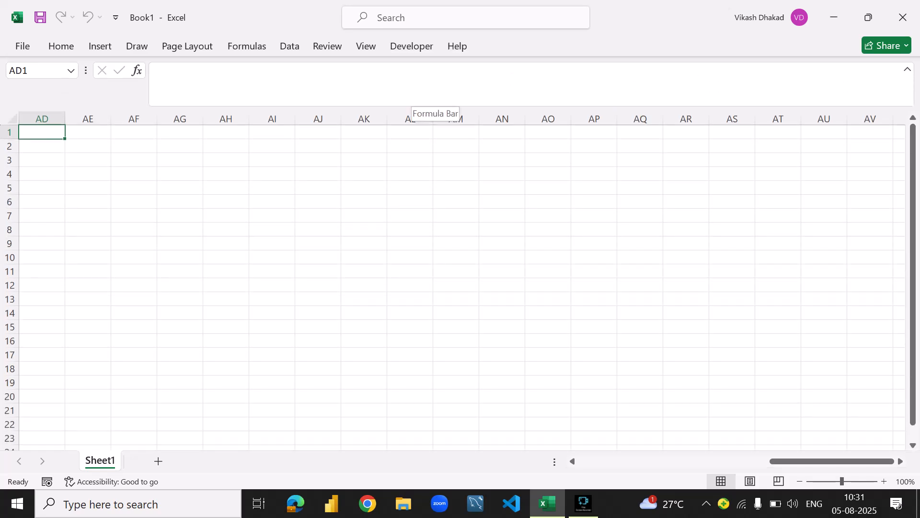
right_click(456, 42)
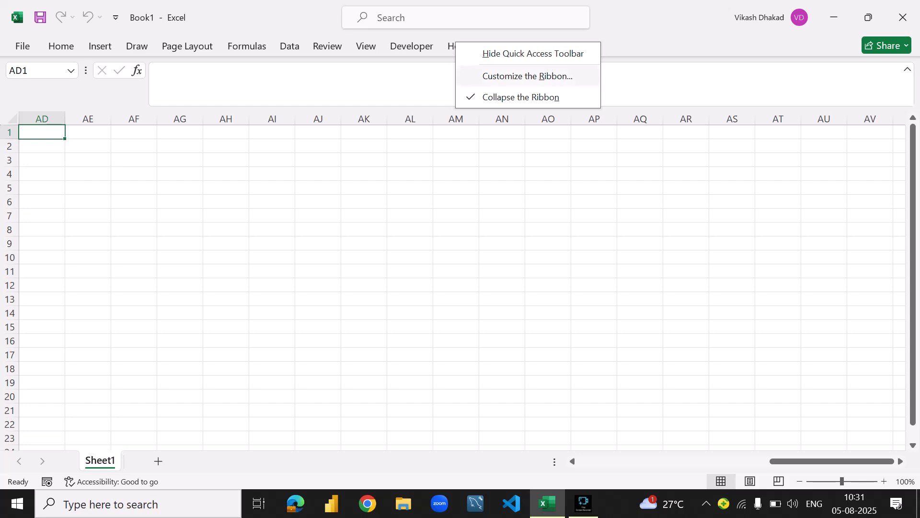
click(521, 97)
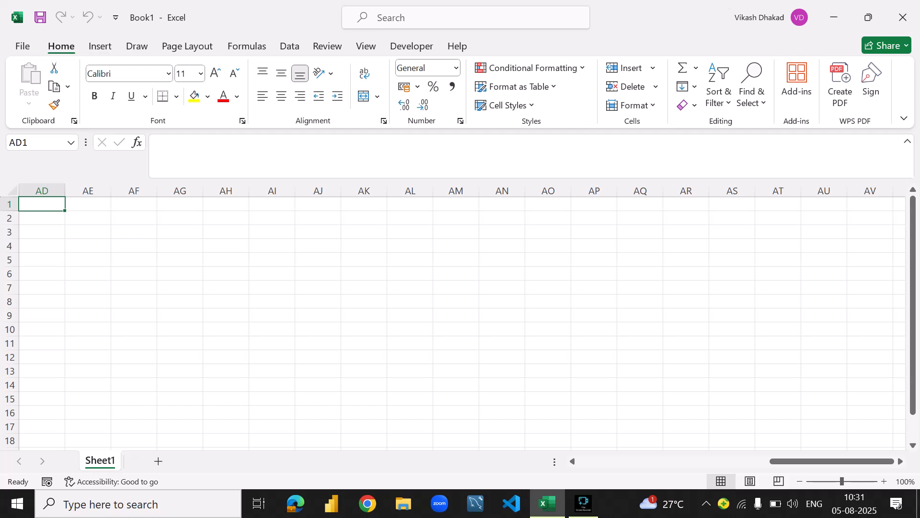
- Select cell AE2 and then cell A1, checking the cell reference in the Name Box
click(35, 142)
key(Escape)
drag(29, 142, 9, 142)
click(42, 204)
click(88, 218)
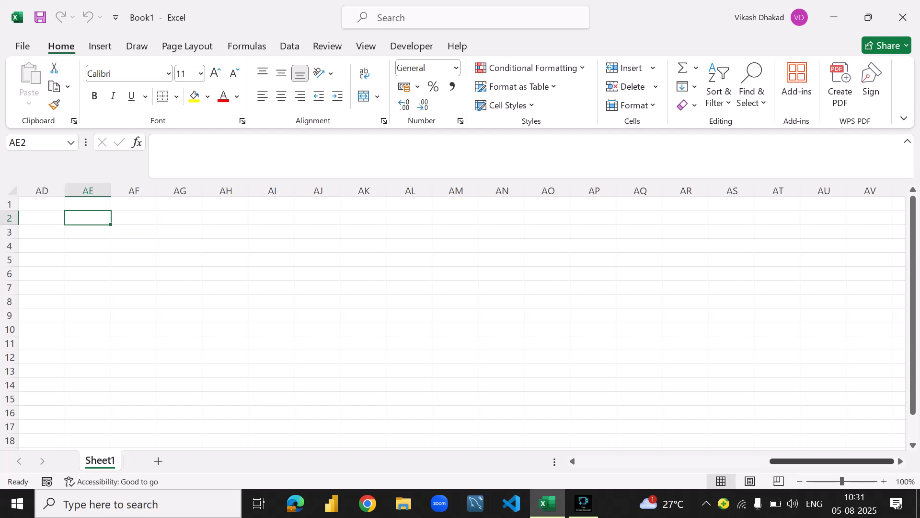
drag(832, 461, 637, 461)
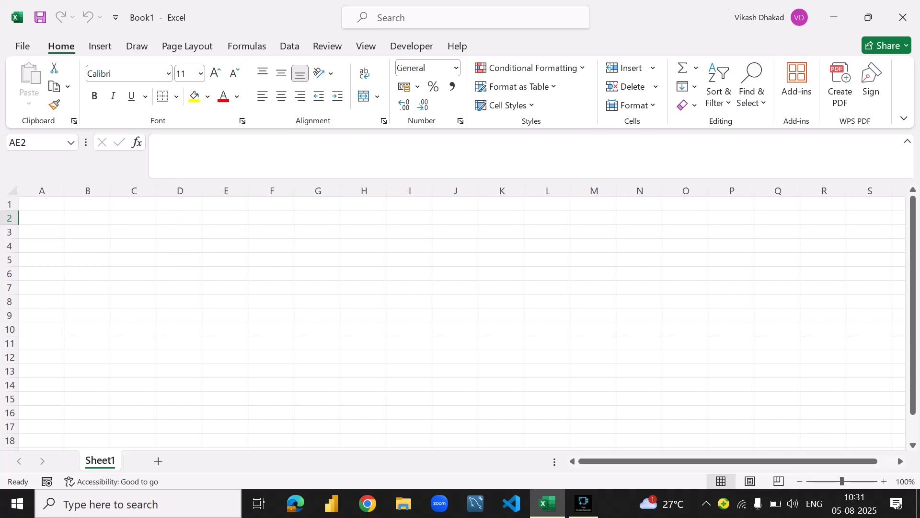
click(42, 204)
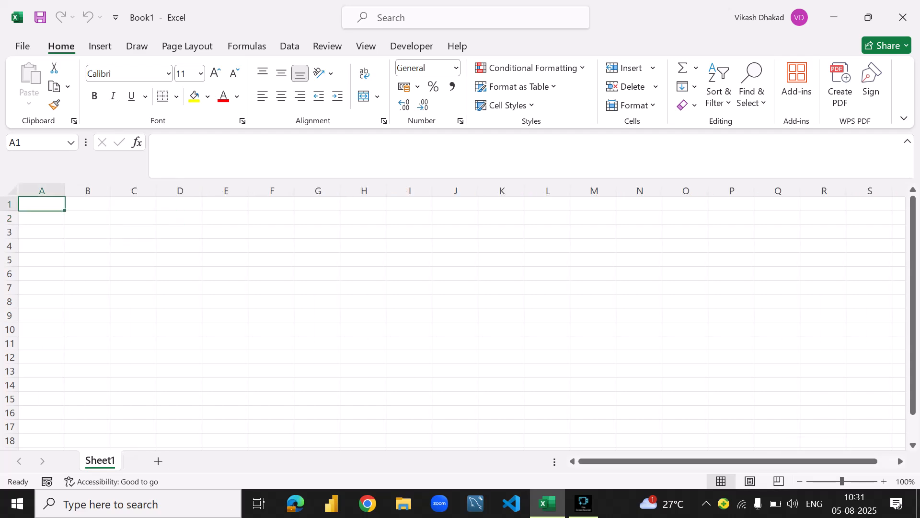
- Select cell B1, return to A1, and highlight its reference in the Name Box
click(87, 204)
click(42, 204)
click(34, 142)
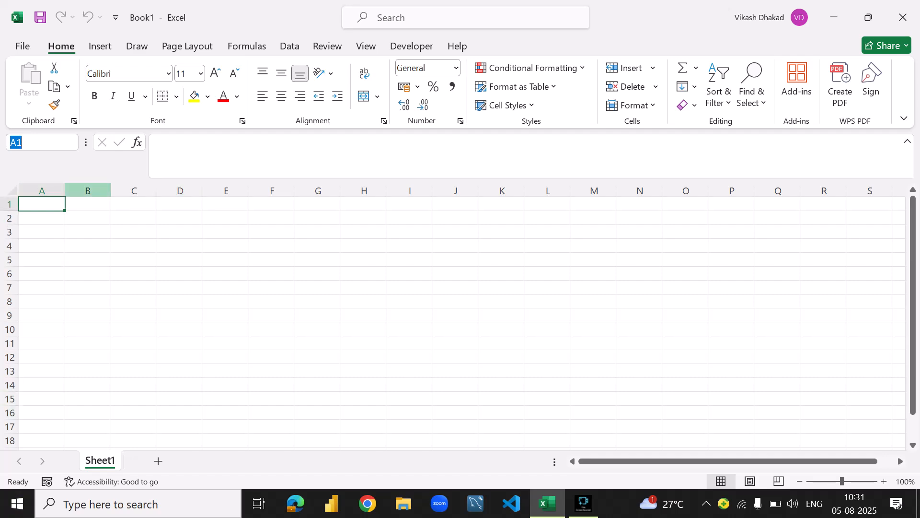
click(42, 204)
click(42, 190)
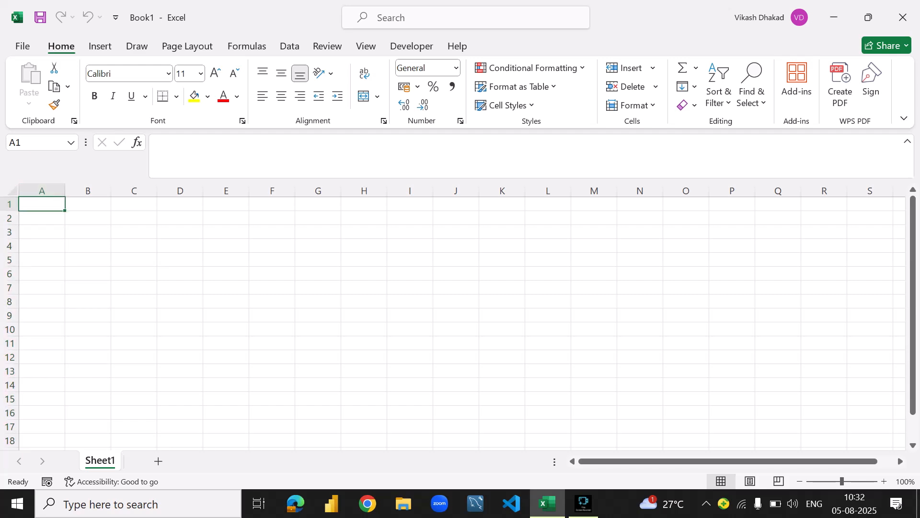
- Select the whole of row 2 and then row 1, and return to cell A1
click(34, 143)
key(Return)
key(ctrl+space)
key(Down)
key(shift+space)
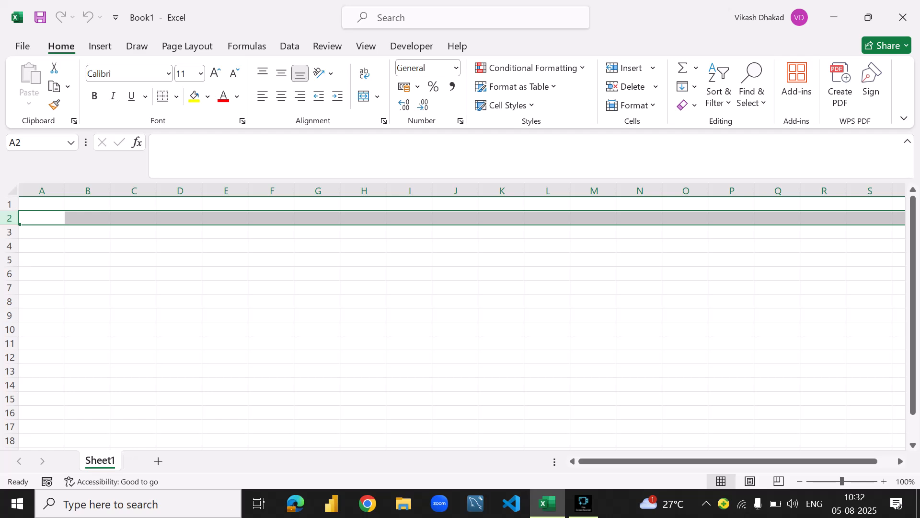
key(Up)
key(shift+space)
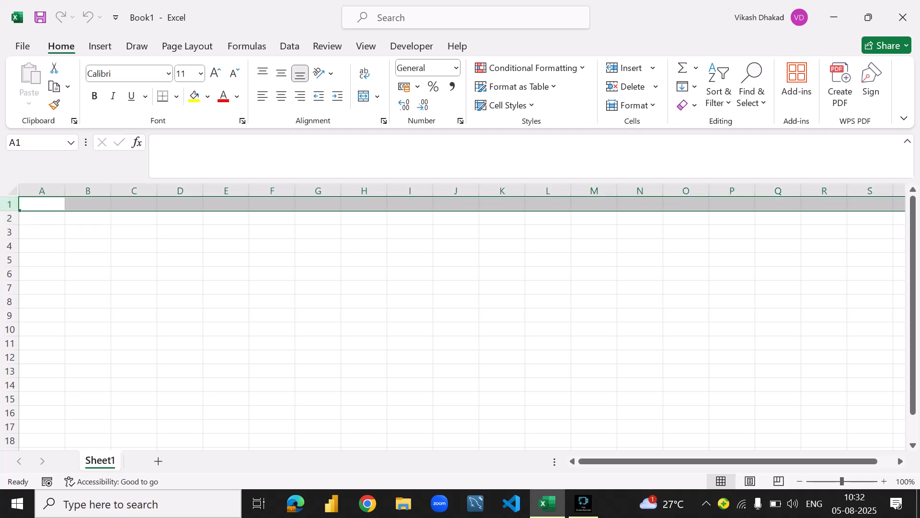
key(ctrl+space)
key(Up)
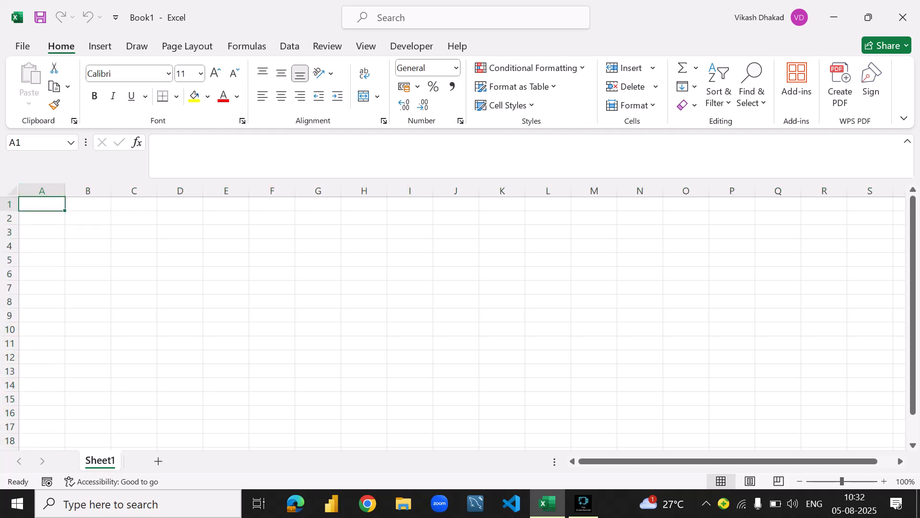
- Select the whole of row 1 again and move to cell B1
key(Right)
click(10, 205)
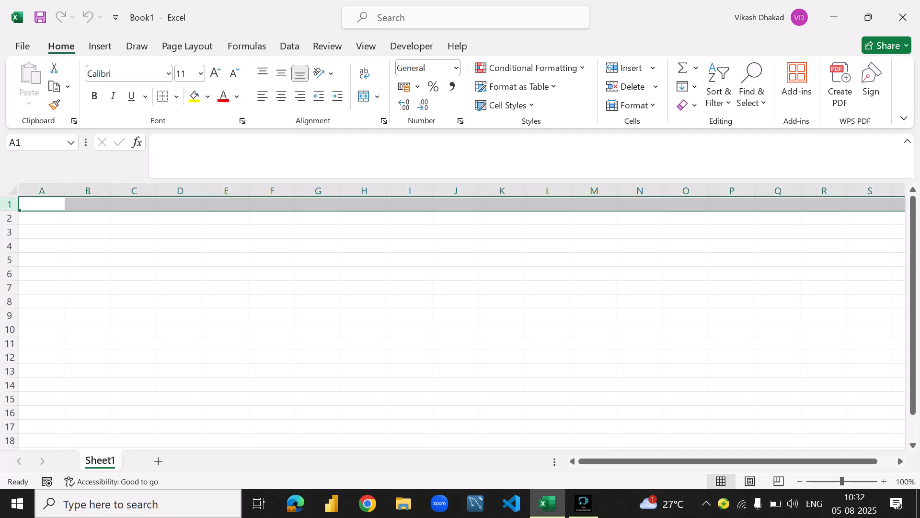
key(Right)
click(9, 205)
key(Right)
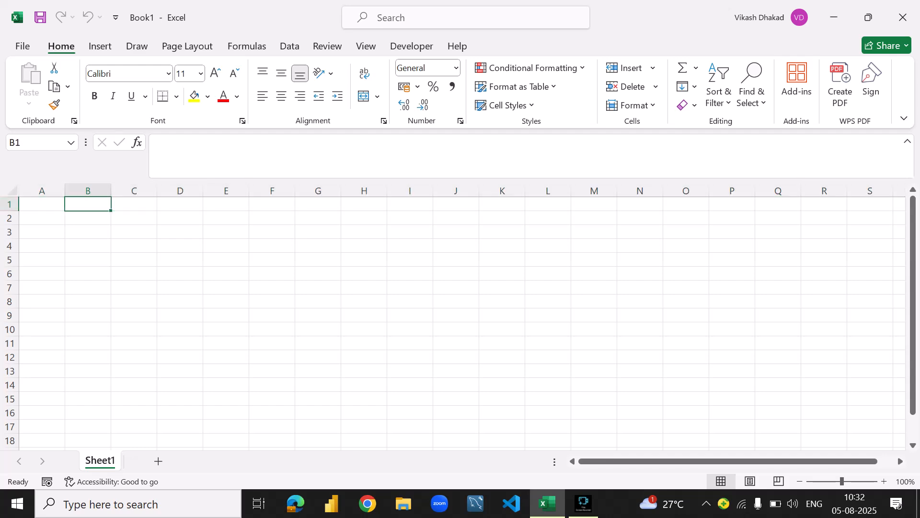
- Highlight the reference of cell A1 in the Name Box, and select cell B1 to compare
click(42, 204)
click(36, 143)
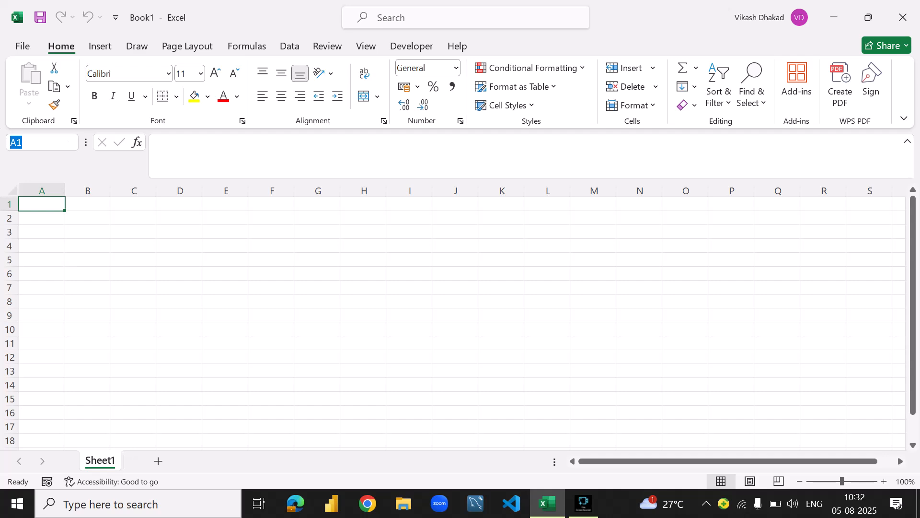
click(87, 204)
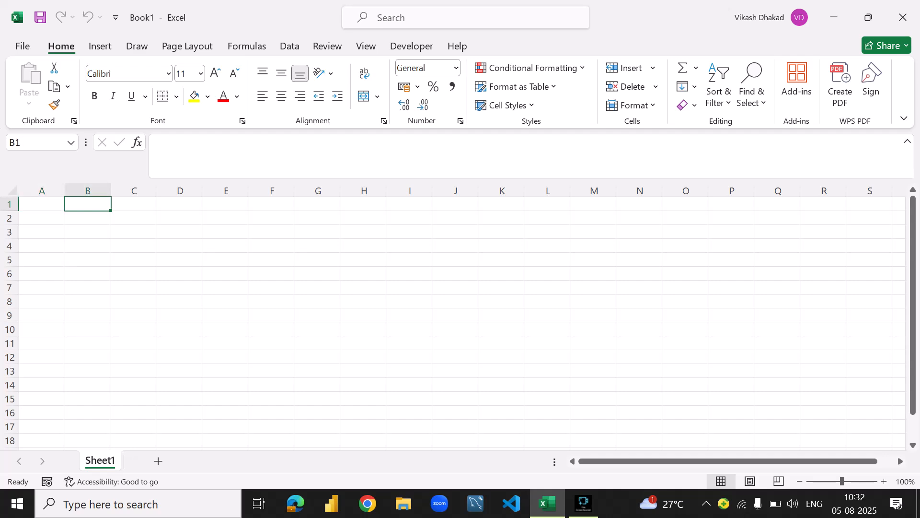
- Enter the sample text JDFJgjg for cell A1 through the formula bar and erase it
click(42, 205)
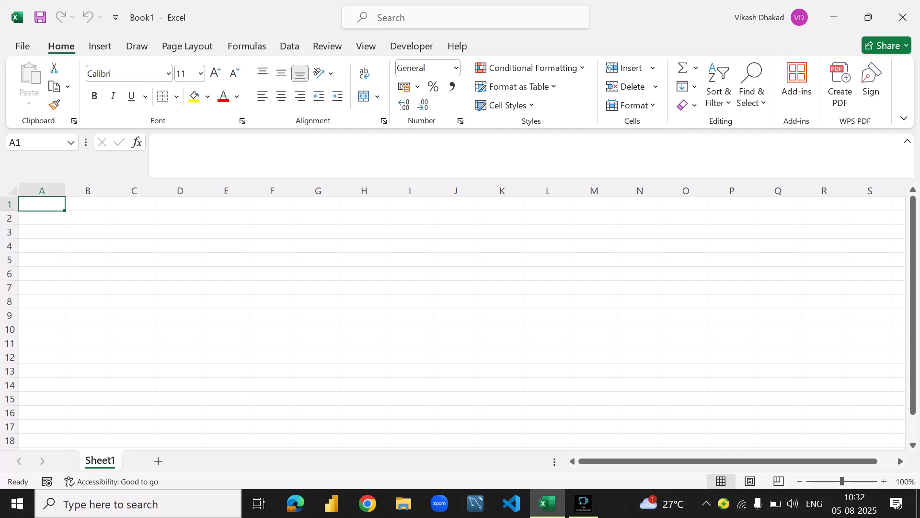
click(158, 143)
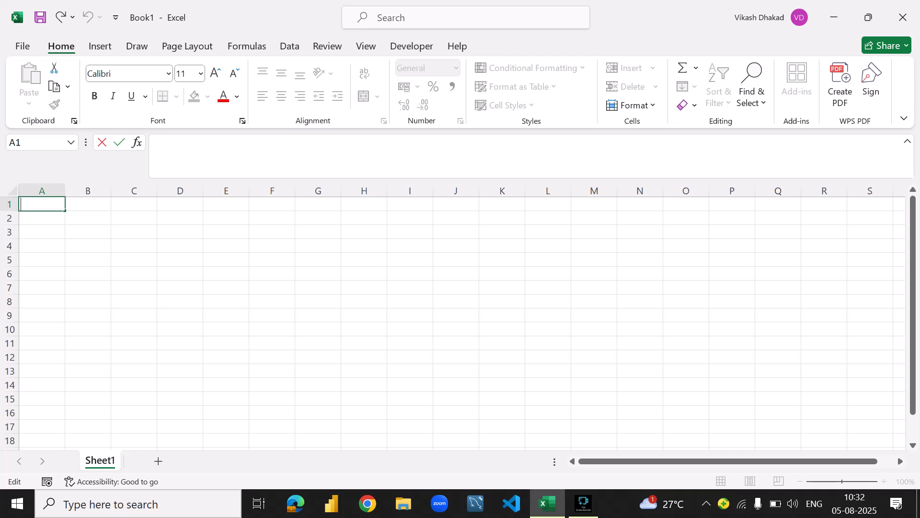
text(JDFJgjg)
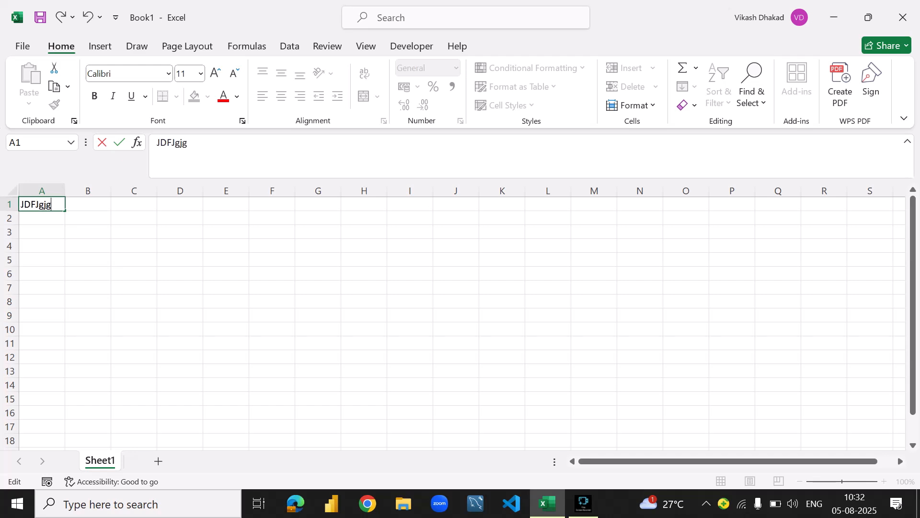
key(BackSpace)
key(BackSpace)
key(BackSpace)
key(BackSpace)
key(BackSpace)
key(BackSpace)
key(BackSpace)
- Start a formula in cell A1 with an equals sign and the SUM function, discarding the trial text dfk
text(=dfk)
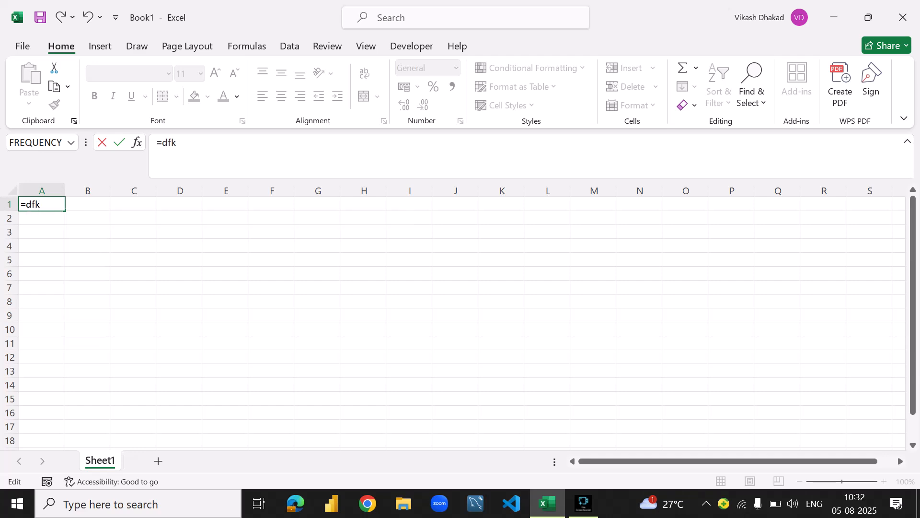
key(BackSpace)
key(BackSpace)
key(BackSpace)
text(si)
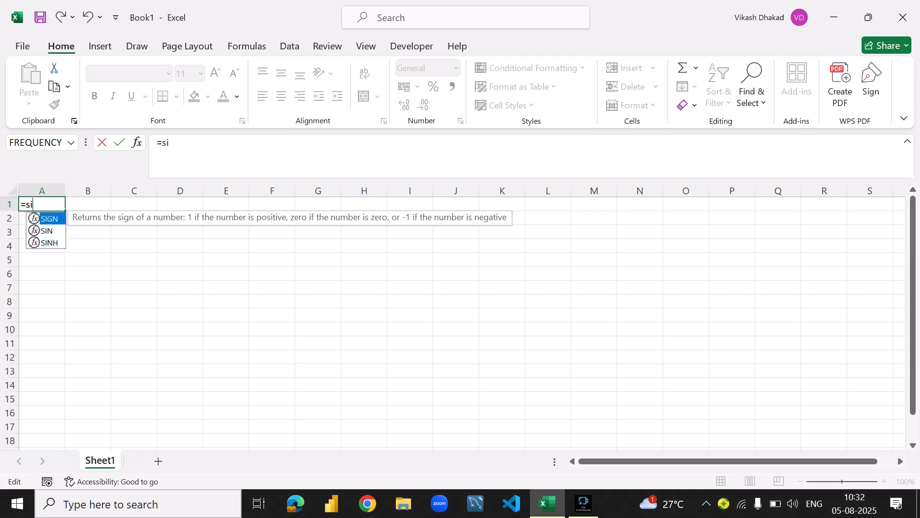
key(BackSpace)
text(um)
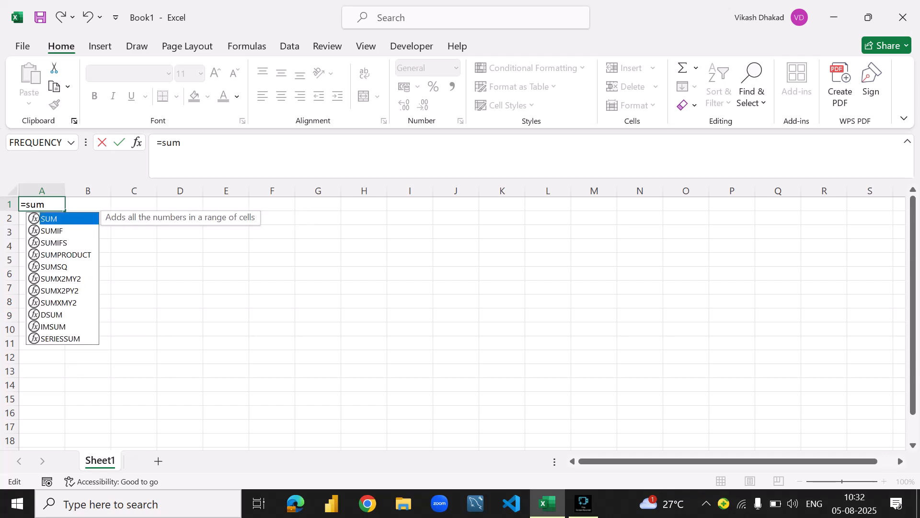
text(()
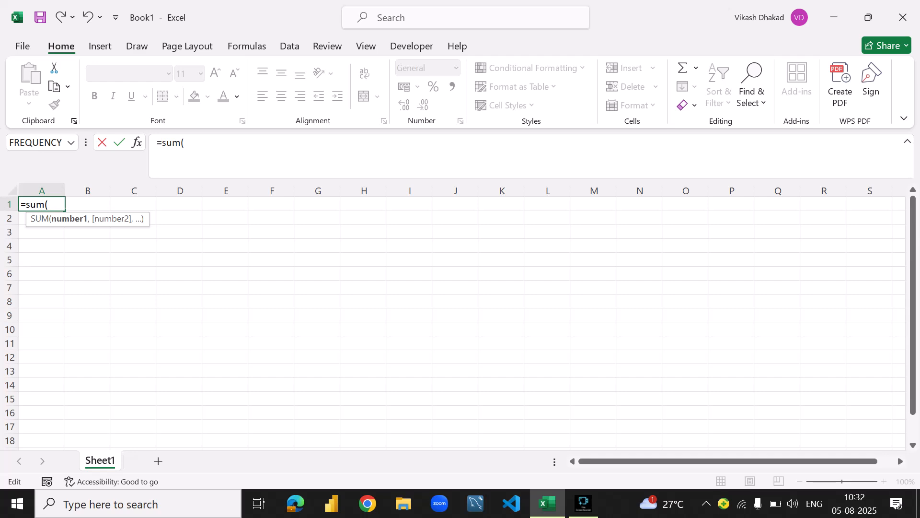
text(100,)
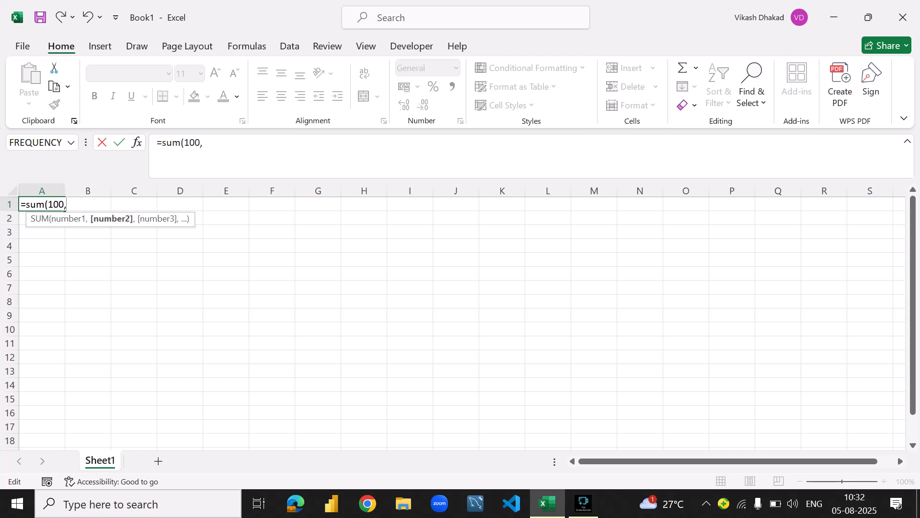
text(30))
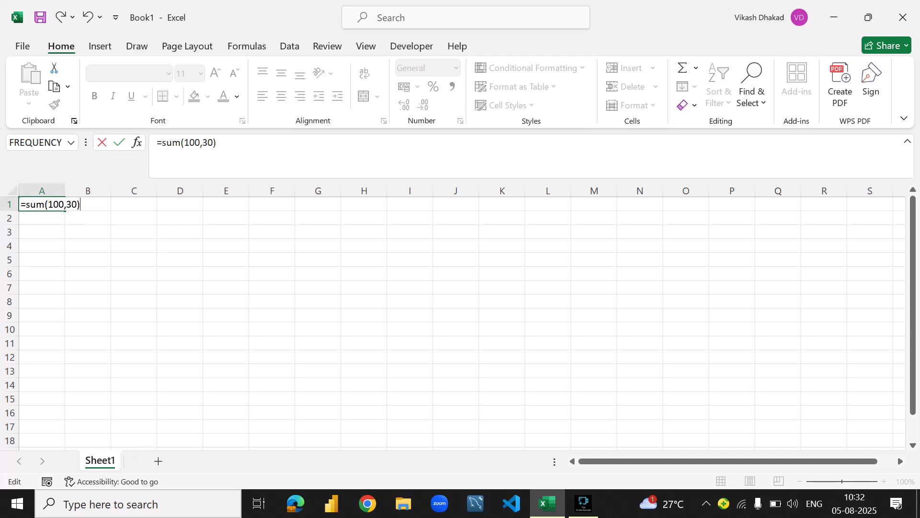
- Complete the SUM formula in cell A1 with the arguments 100 and 30, and confirm it
key(Return)
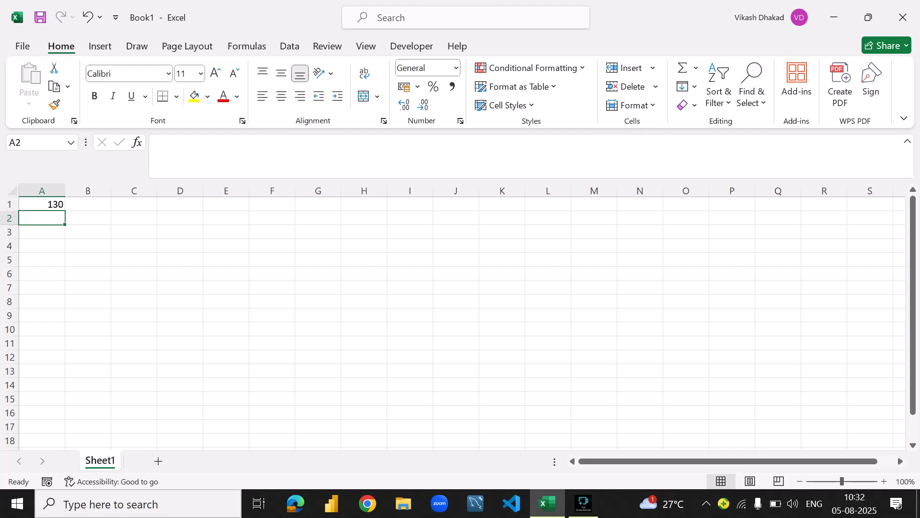
- Open cell A1 for editing, highlight its whole formula in the formula bar, and return to the plain cell selection
key(Up)
key(F2)
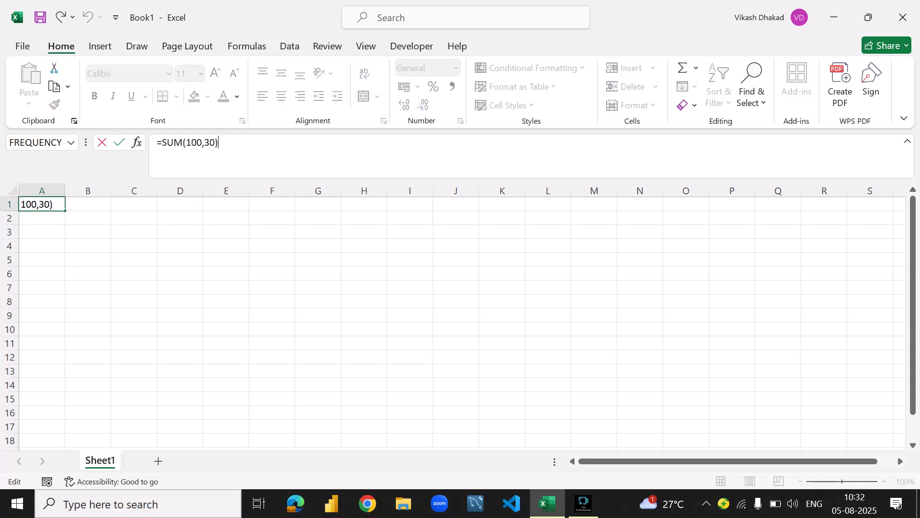
key(shift+Home)
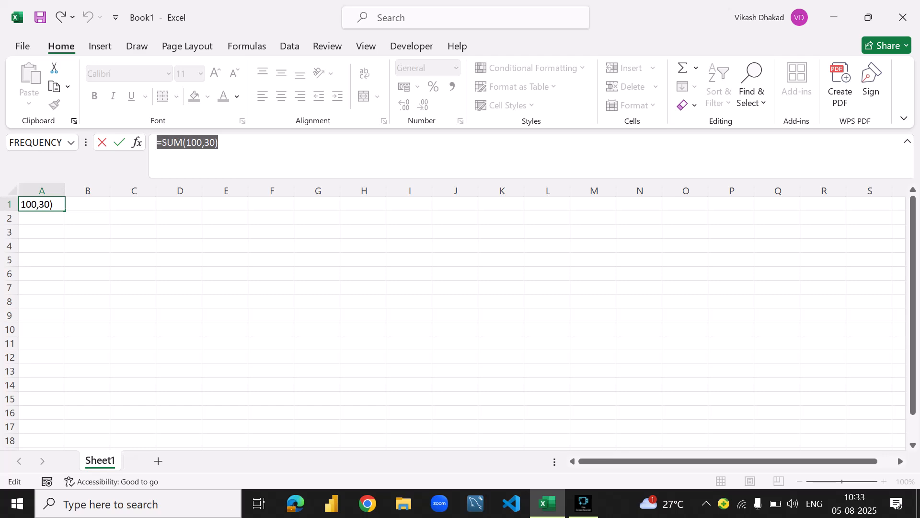
click(221, 142)
drag(219, 143, 157, 143)
click(220, 142)
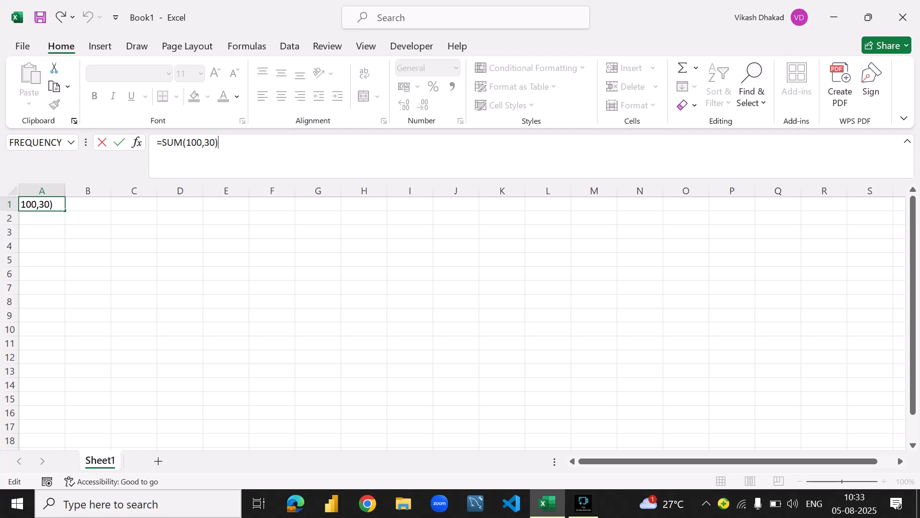
click(134, 246)
click(42, 204)
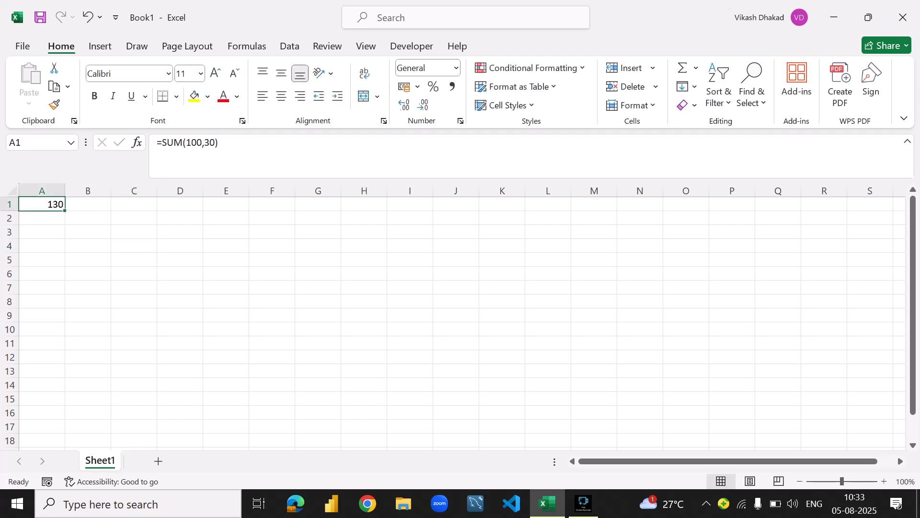
- Compare the formula bar for empty cell E5 with cell A1, and reopen A1's formula without changing it
mouse_move(219, 142)
mouse_down()
mouse_move(162, 143)
mouse_move(220, 142)
mouse_up()
click(226, 259)
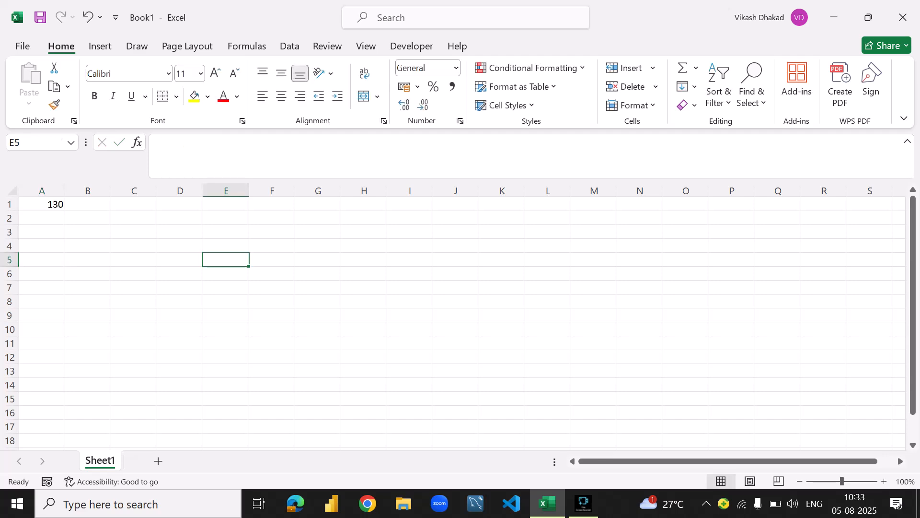
click(42, 204)
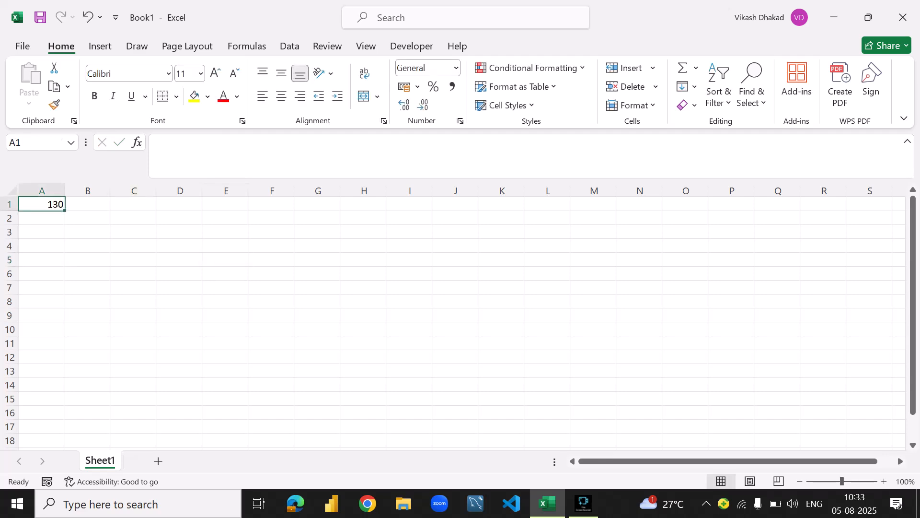
click(220, 143)
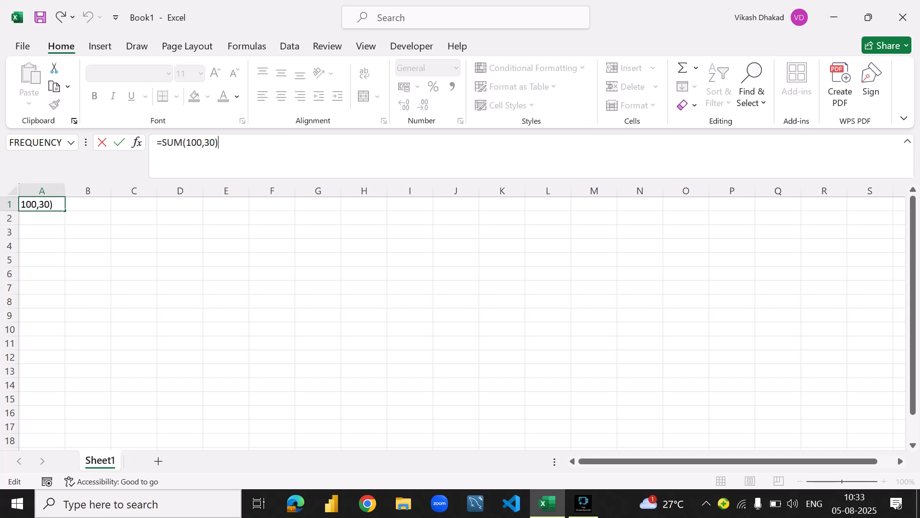
key(Tab)
click(42, 204)
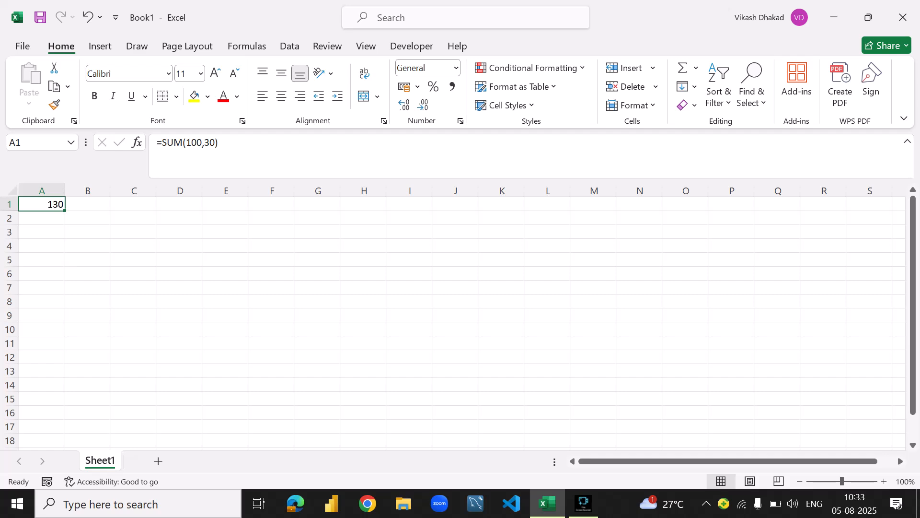
- Scroll the worksheet up and down through its rows and sideways across its columns
scroll(460, 321, down, 15)
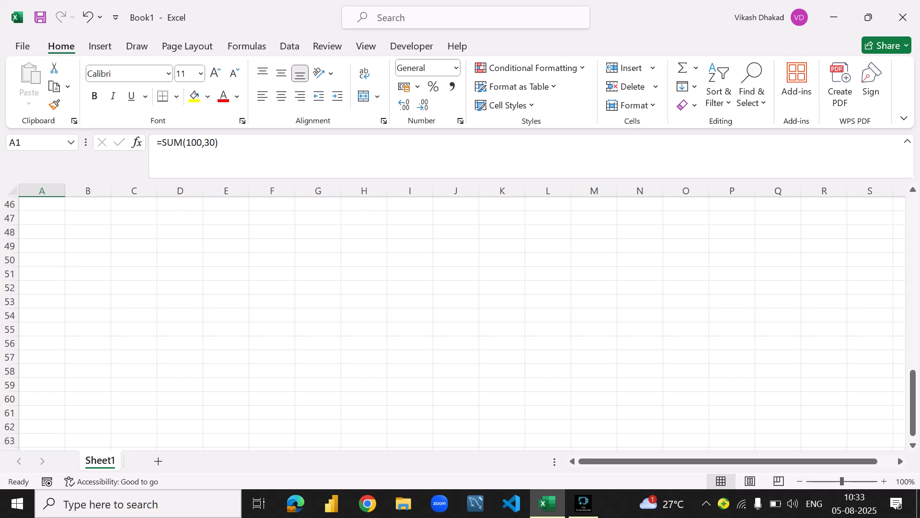
scroll(461, 321, up, 12)
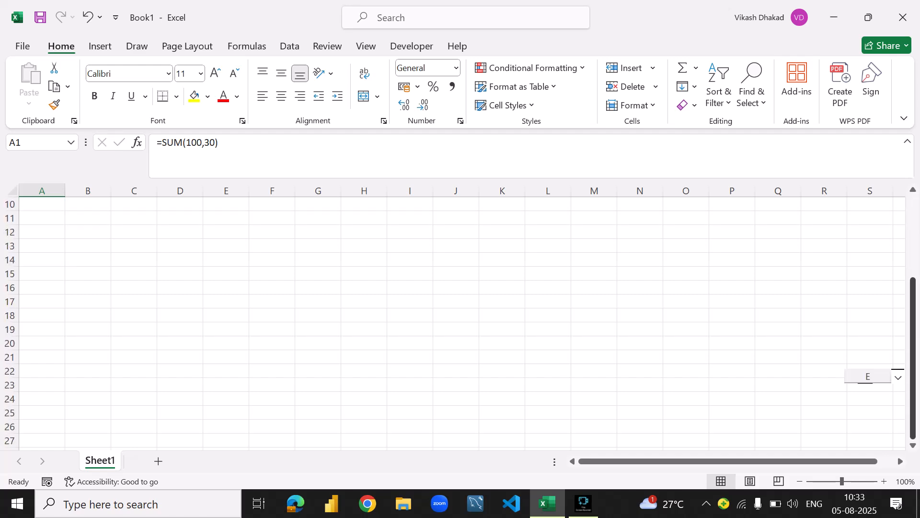
mouse_move(913, 376)
mouse_down()
mouse_move(913, 295)
mouse_move(913, 377)
mouse_up()
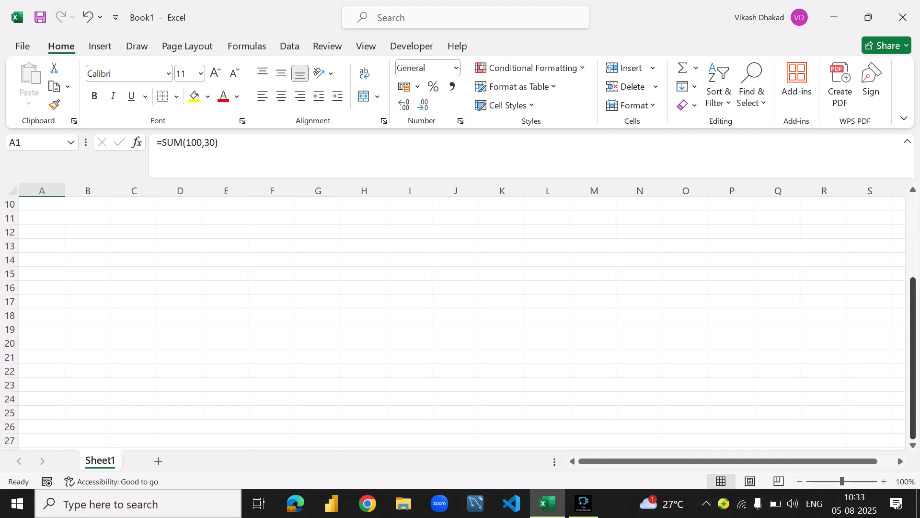
scroll(461, 321, down, 20)
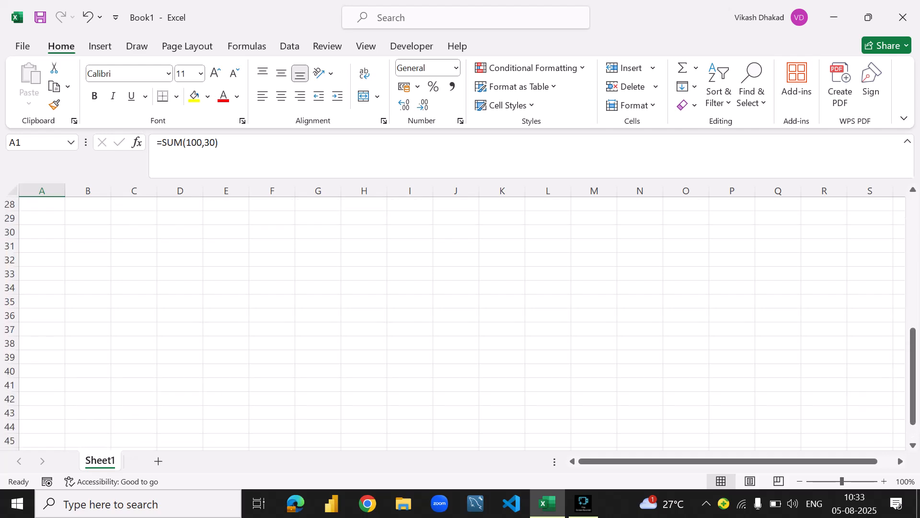
drag(913, 419, 913, 301)
drag(900, 385, 885, 387)
drag(783, 462, 766, 462)
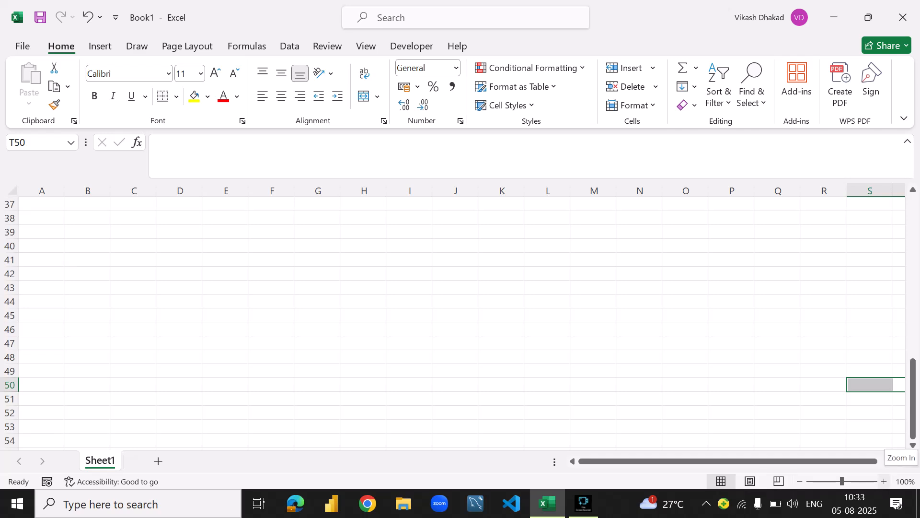
- Zoom the worksheet in step by step beyond 160% and bring it back to 100%
click(885, 481)
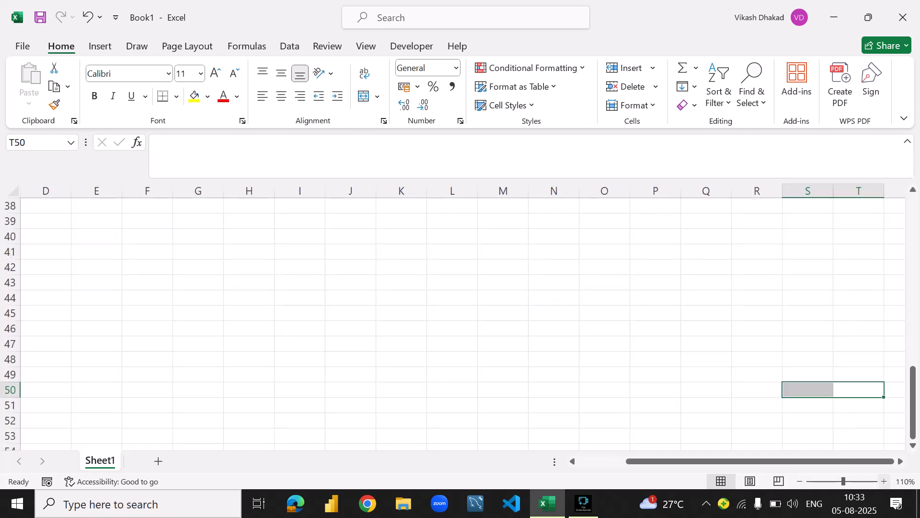
click(885, 481)
click(884, 481)
click(884, 481)
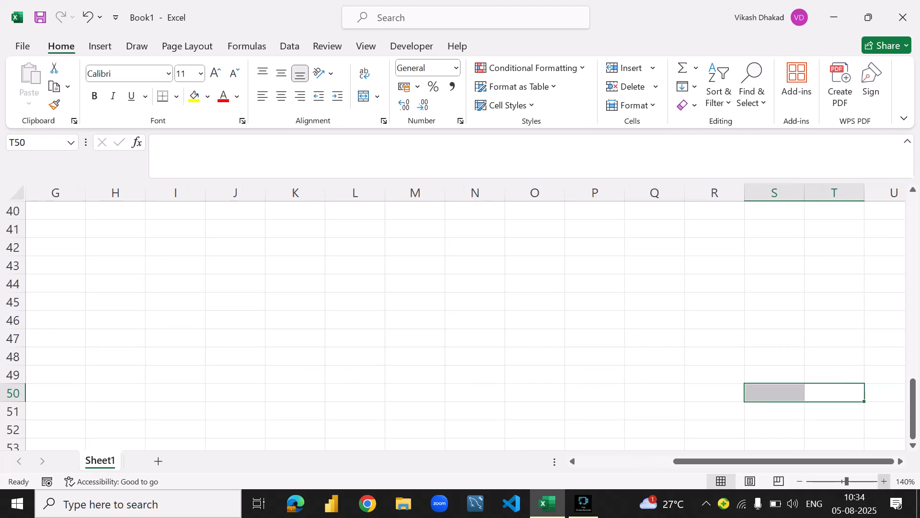
click(884, 480)
click(885, 481)
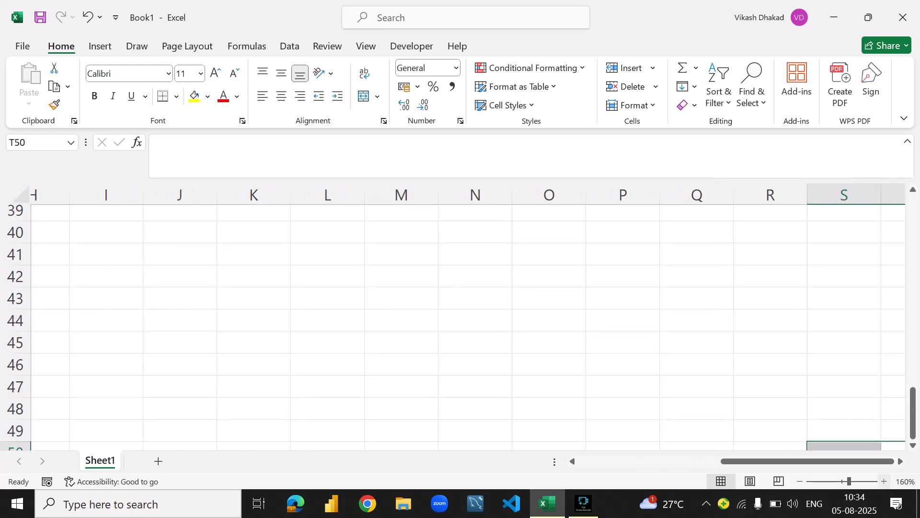
click(885, 481)
mouse_move(850, 481)
mouse_down()
mouse_move(877, 480)
mouse_move(843, 481)
mouse_up()
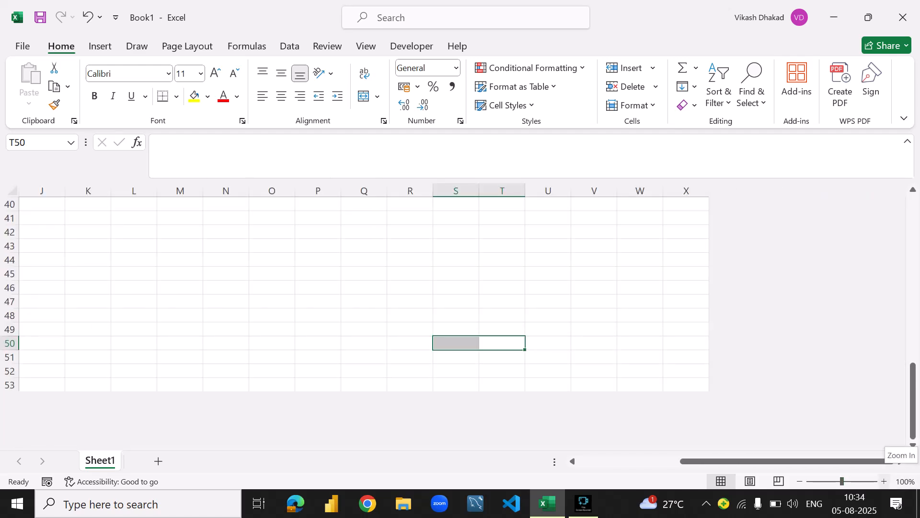
- Set the worksheet zoom to 110% and select column Q, ending on cell K42
click(884, 481)
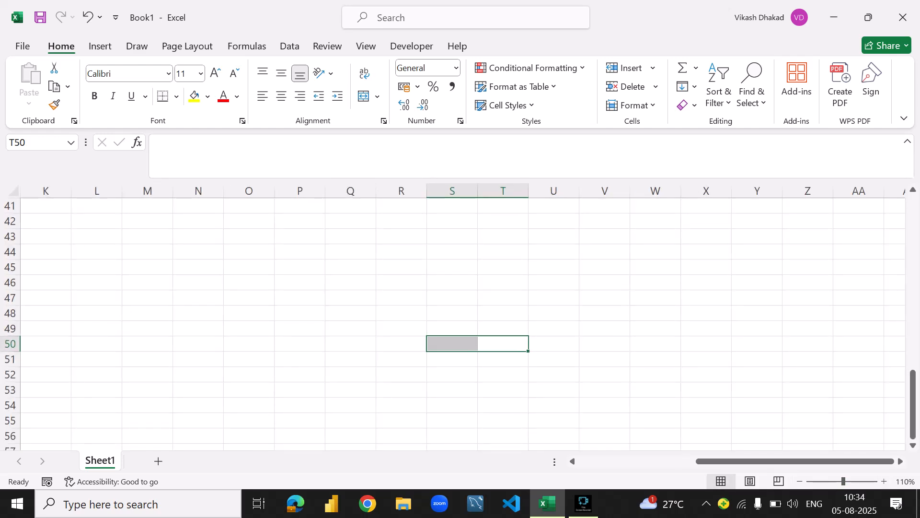
click(350, 191)
click(45, 221)
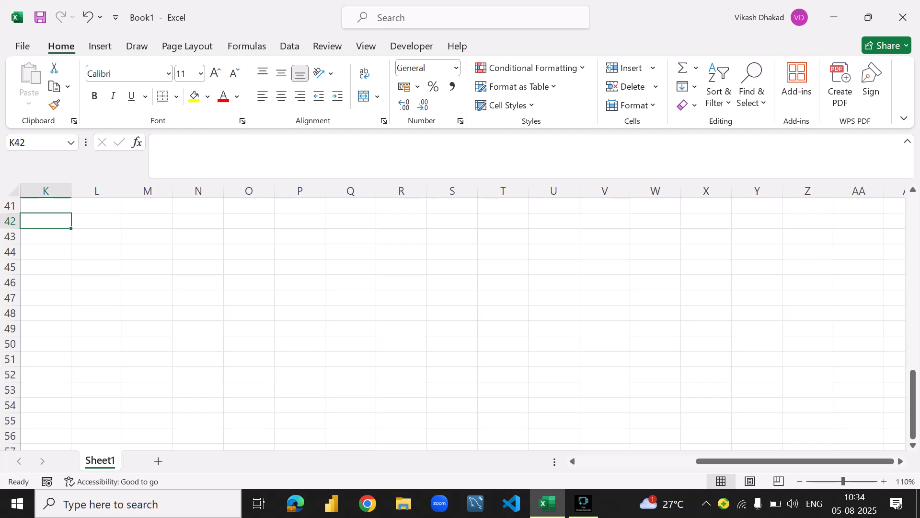
- Return to cell A1 at the start of the sheet and delete its formula
drag(913, 405, 913, 231)
drag(836, 462, 718, 461)
double_click(46, 206)
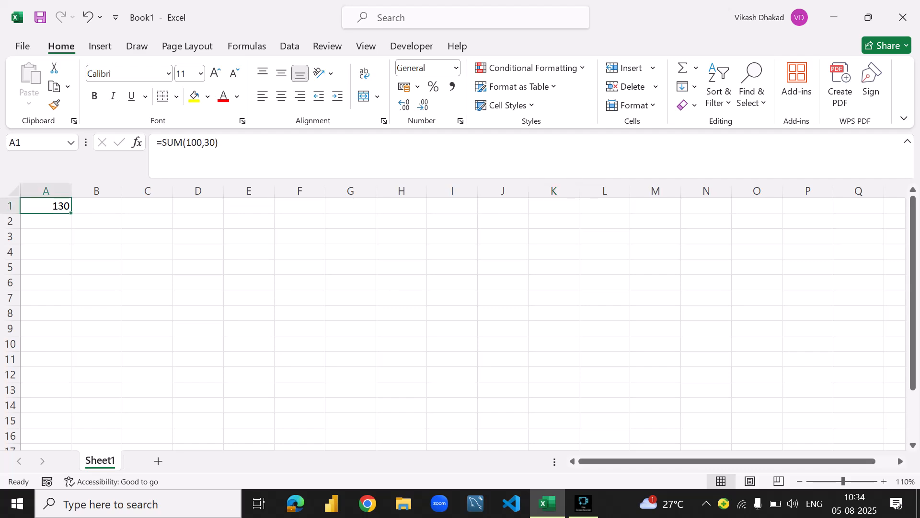
key(BackSpace)
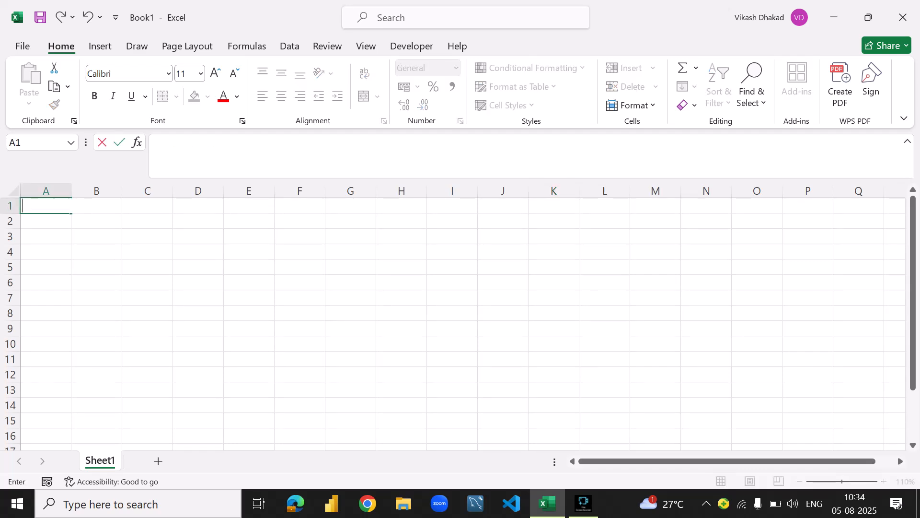
click(96, 313)
- Enter the text jdjshdj in cell A1 and open the cell for editing
click(46, 206)
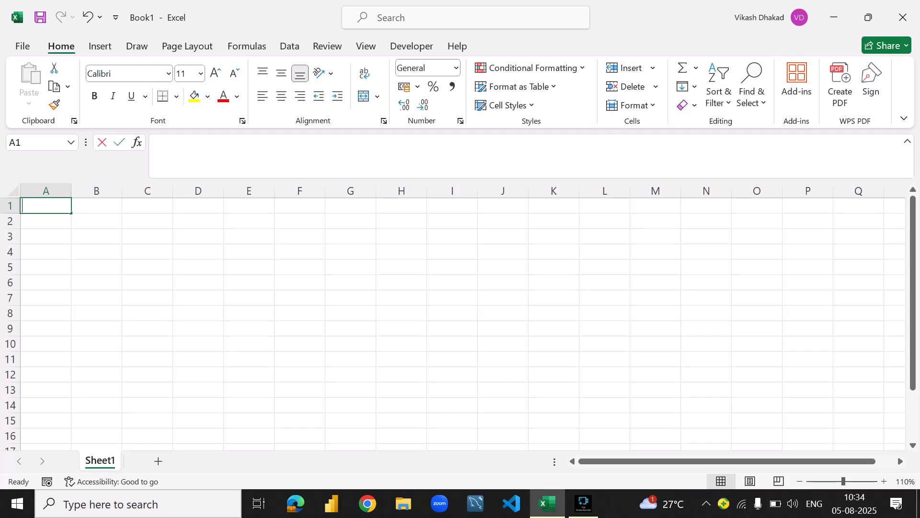
text(jdjshdj)
key(Return)
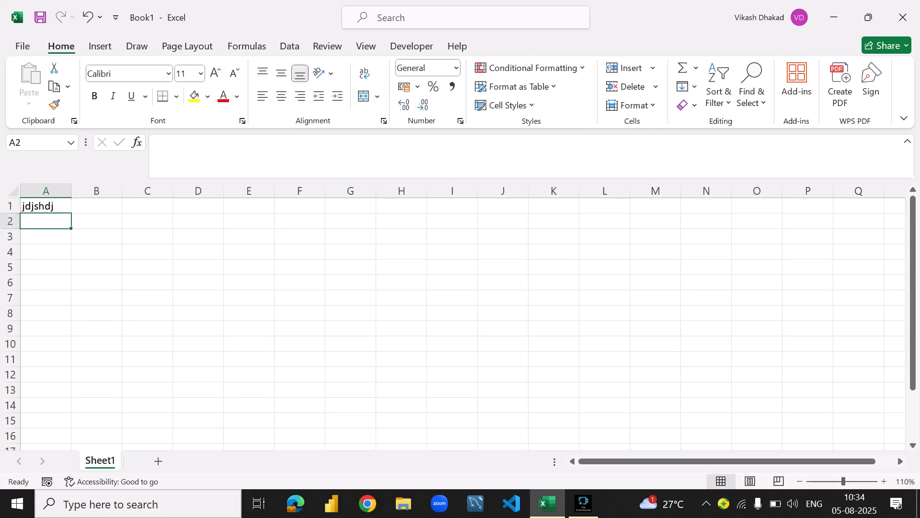
key(Up)
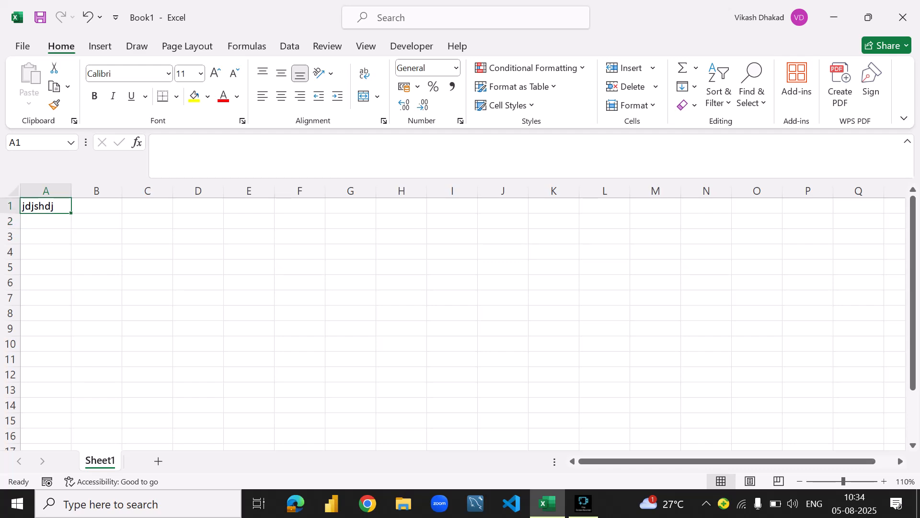
key(F2)
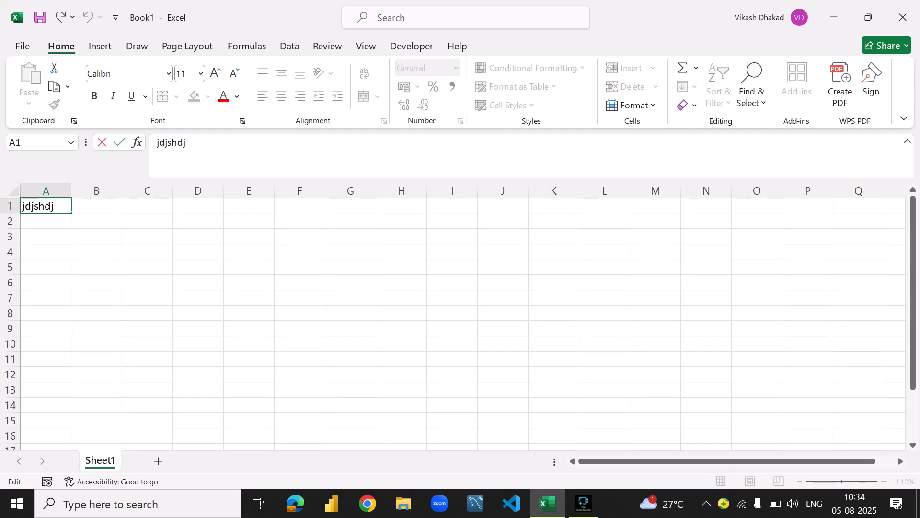
- Confirm the text in cell A1, clear the cell, and select F1 before going back to A1
key(Return)
key(Up)
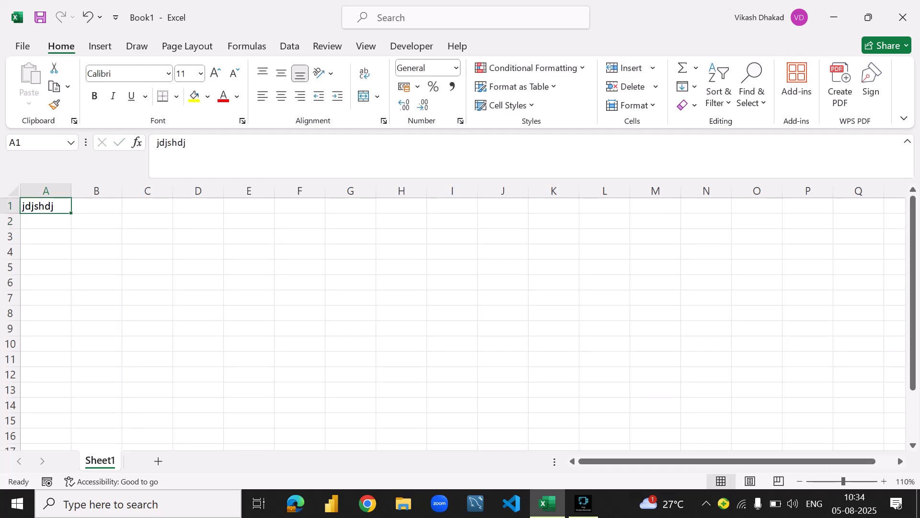
key(BackSpace)
key(Tab)
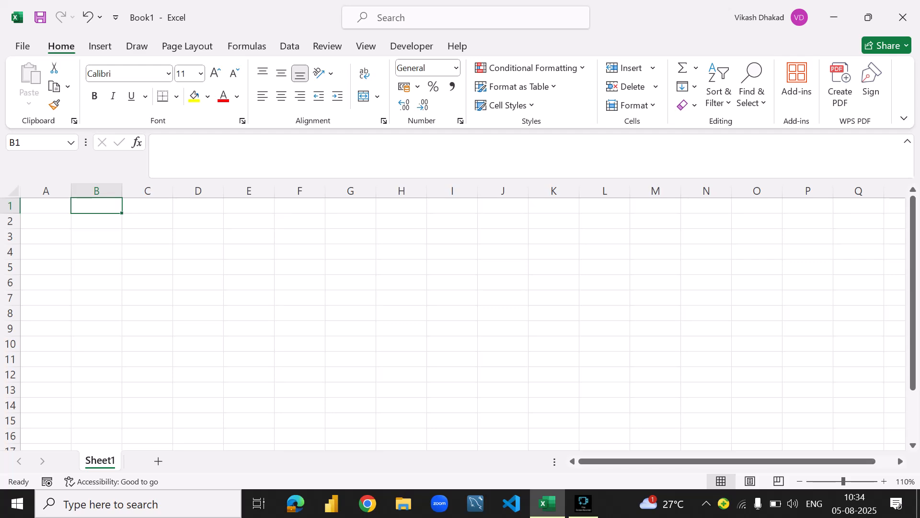
click(46, 206)
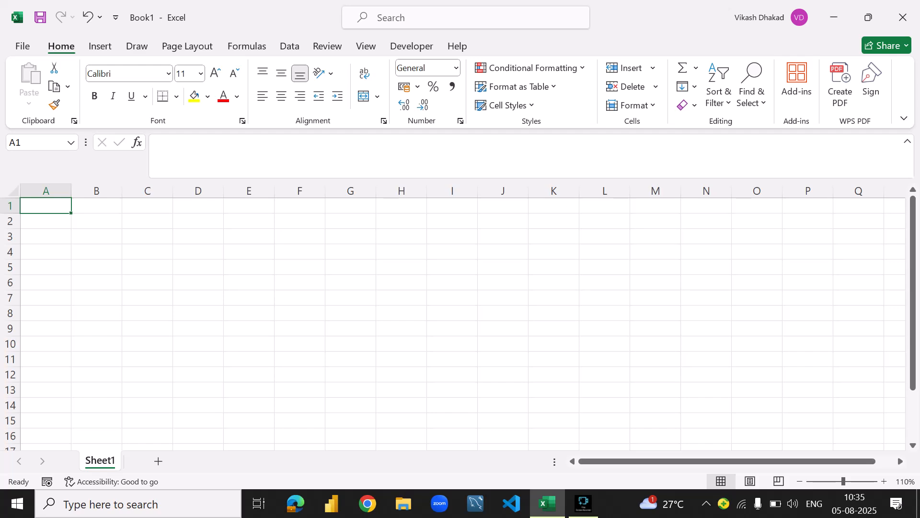
click(300, 205)
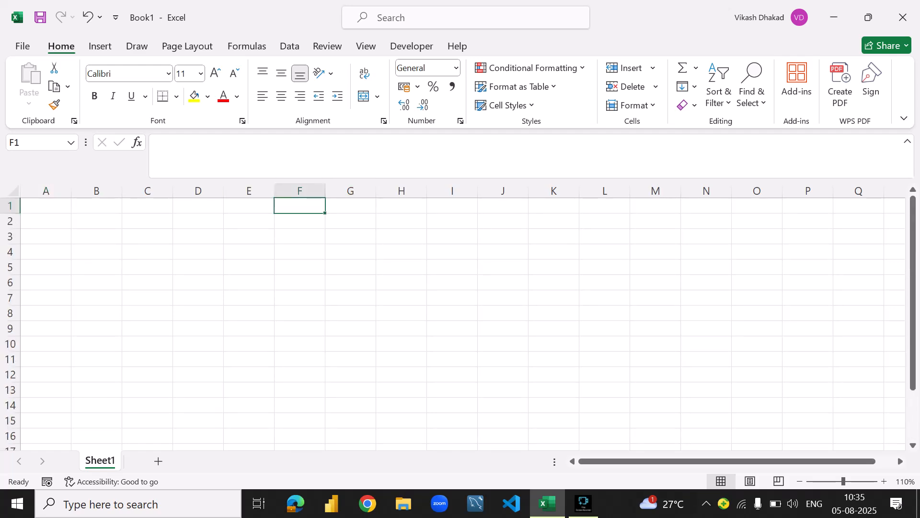
click(47, 205)
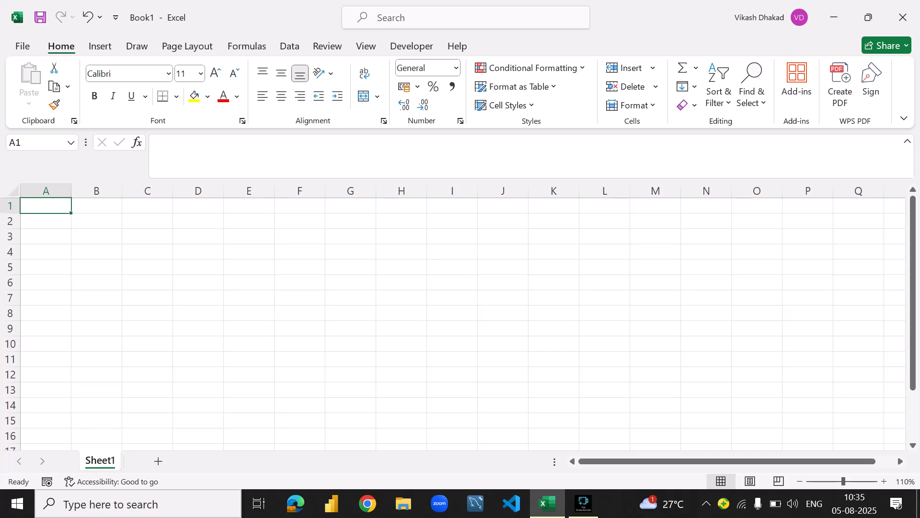
- Add two blank worksheets after Sheet1 and delete both of them again
click(159, 461)
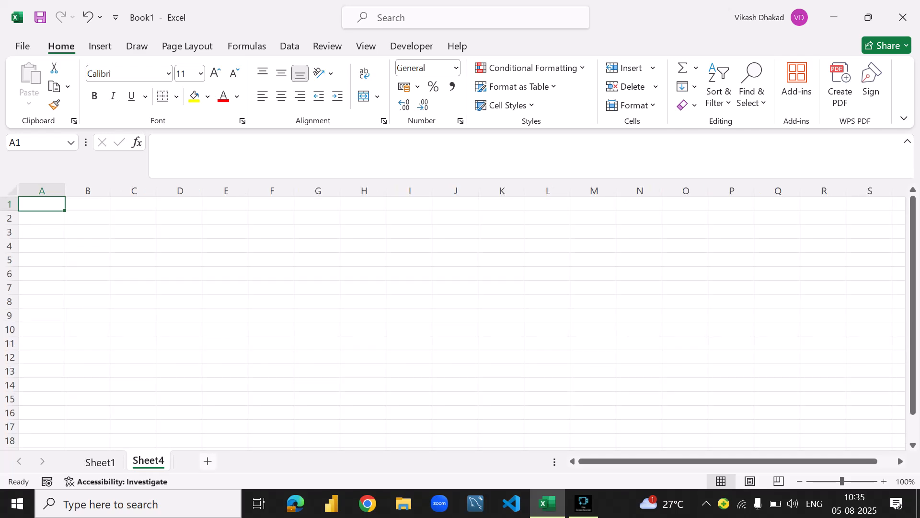
click(208, 461)
right_click(194, 462)
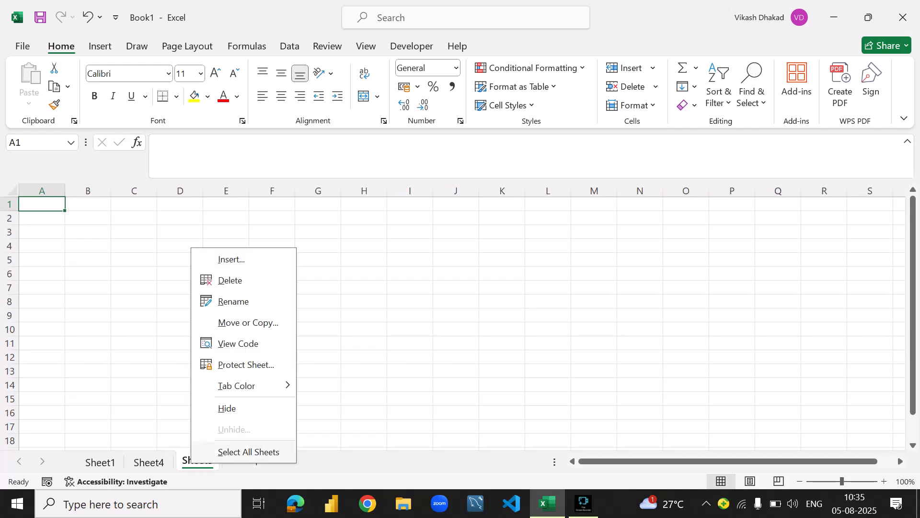
click(215, 280)
right_click(152, 461)
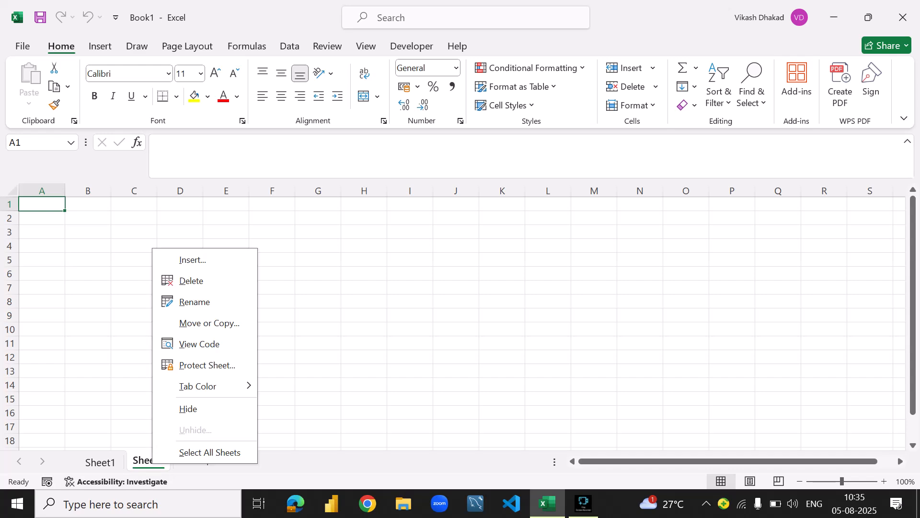
click(201, 282)
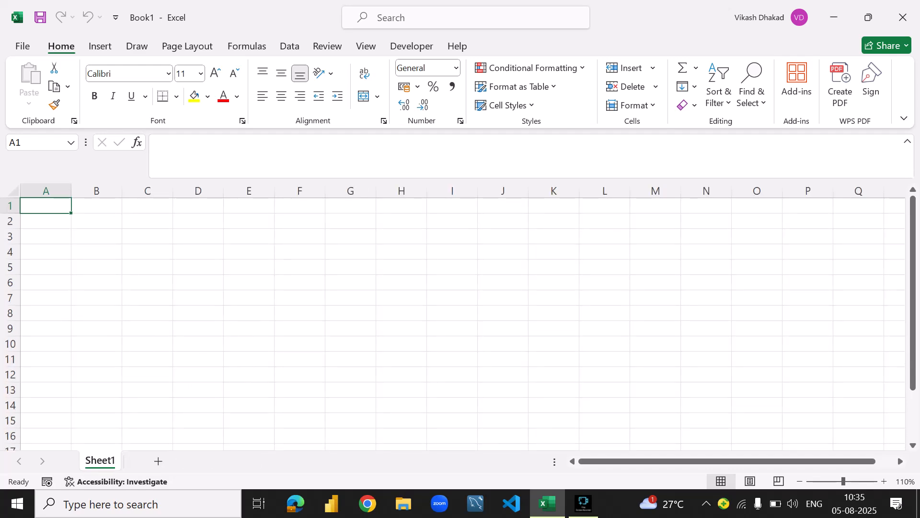
click(97, 237)
click(46, 206)
scroll(299, 316, down, 6)
scroll(300, 316, up, 6)
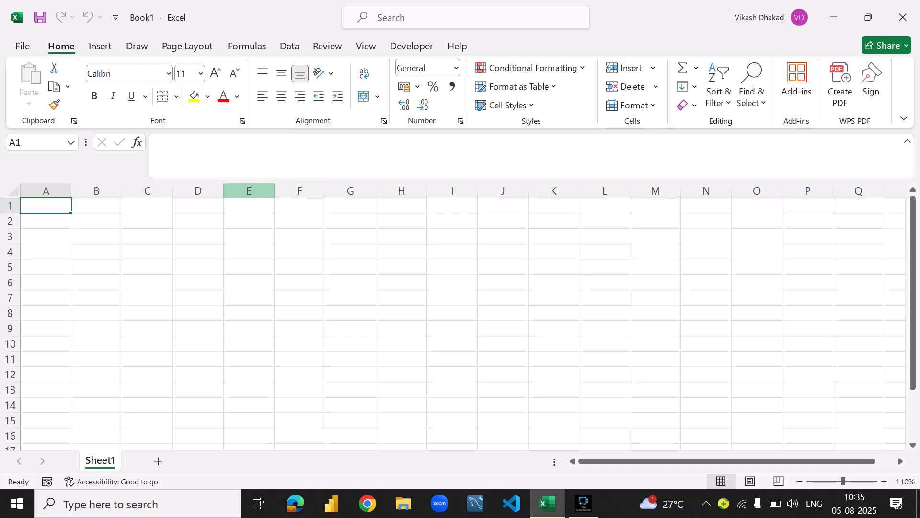
- View the page for new workbooks and templates, followed by the page for opening existing workbooks
click(23, 46)
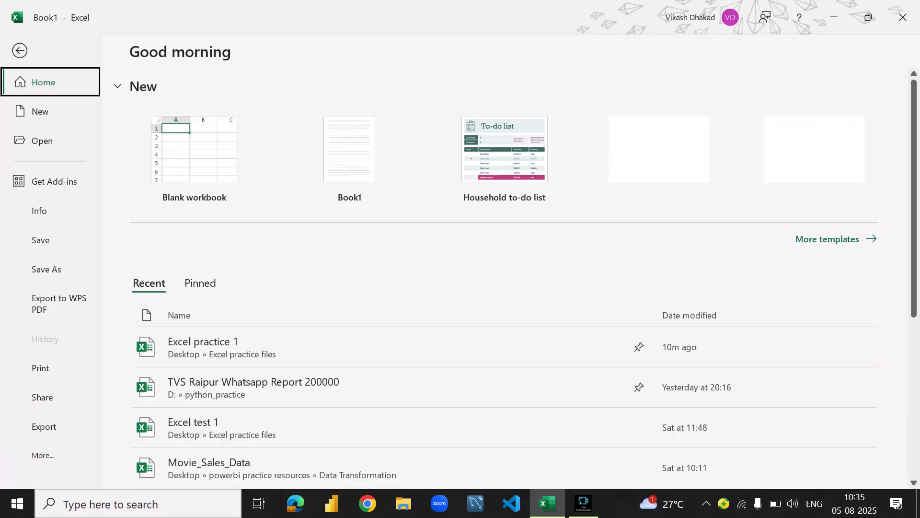
click(41, 112)
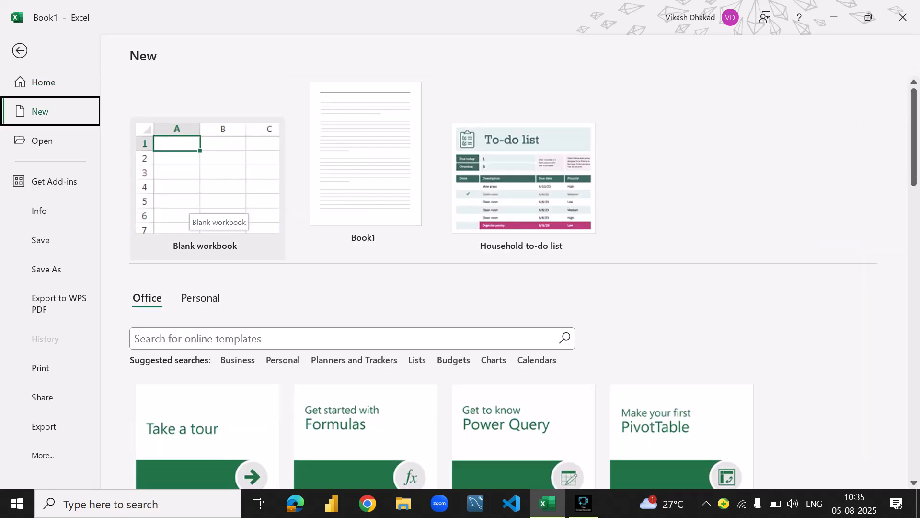
click(42, 141)
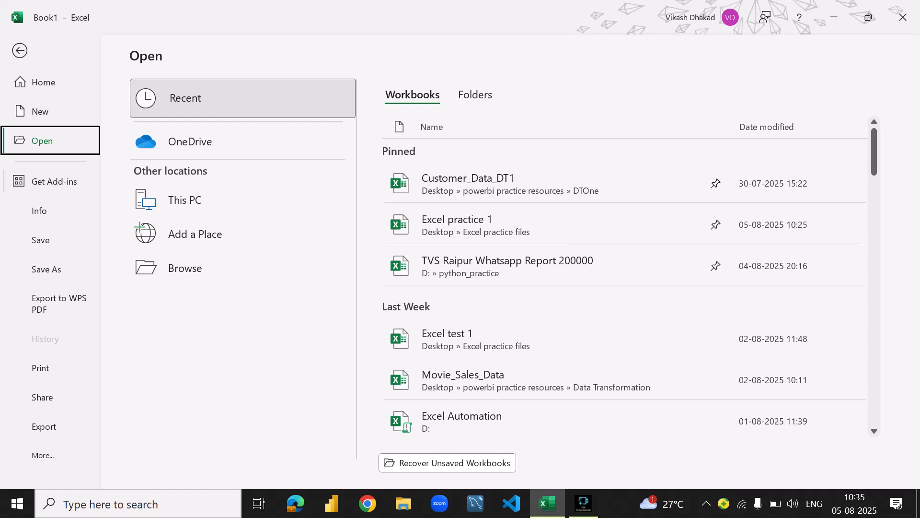
- Browse the add-ins offered in the Office Add-ins store and close the store
click(54, 182)
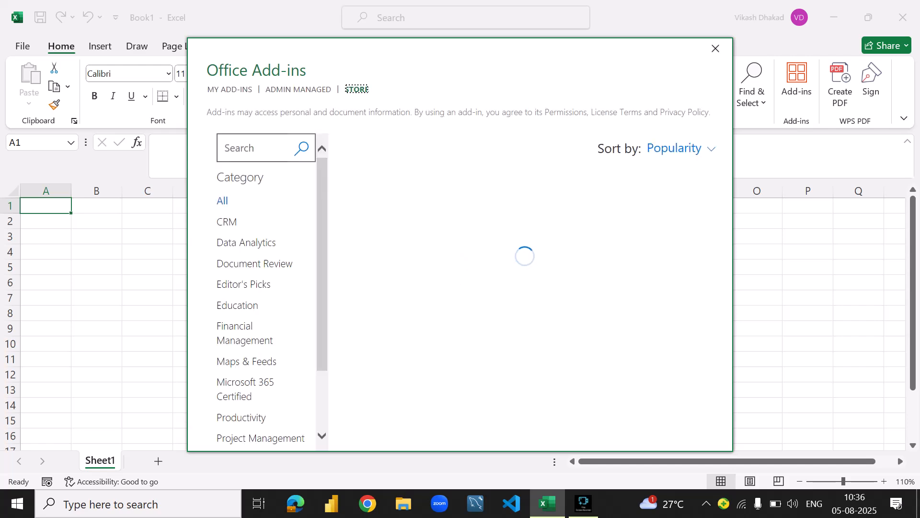
scroll(480, 283, down, 8)
scroll(479, 283, up, 8)
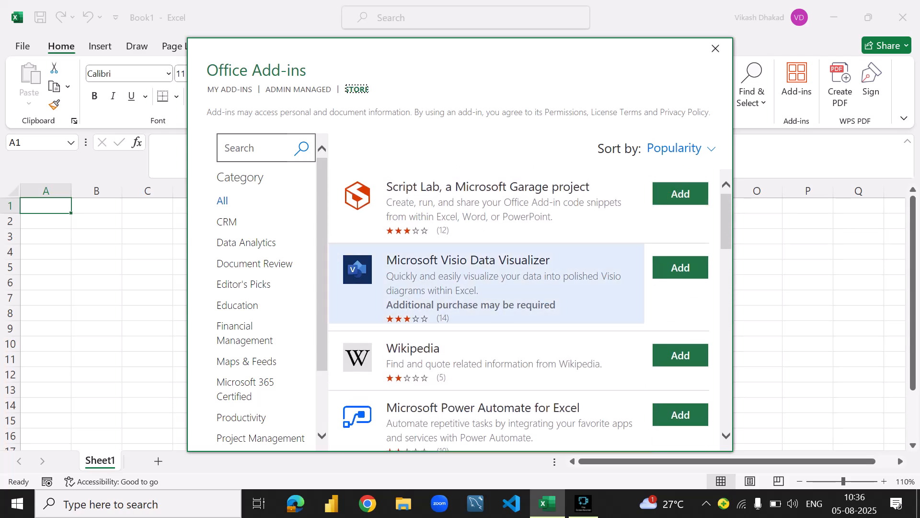
scroll(480, 283, down, 3)
scroll(479, 283, up, 3)
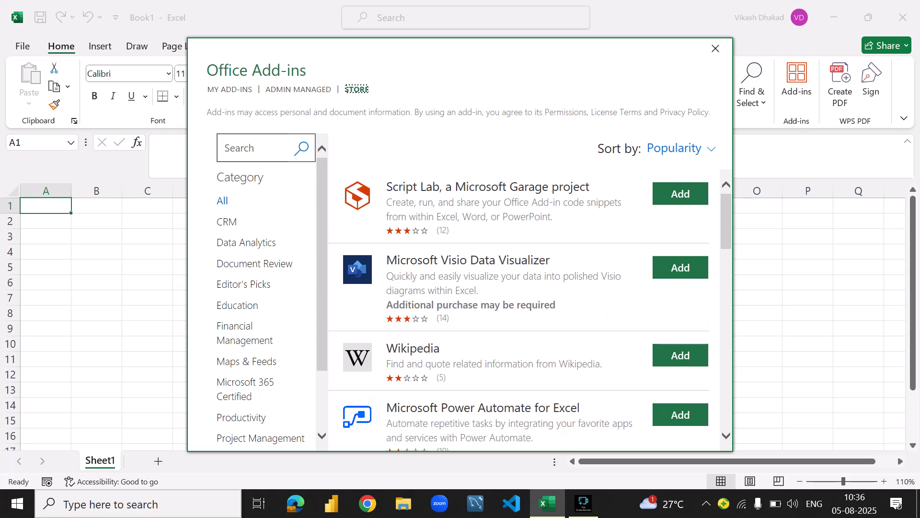
click(715, 48)
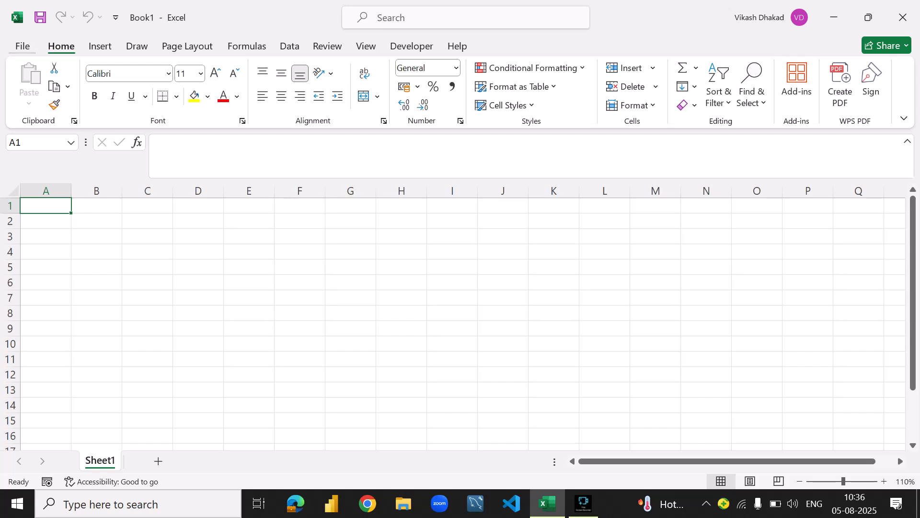
- Review the workbook's Info page and the locations offered by Save As
click(22, 47)
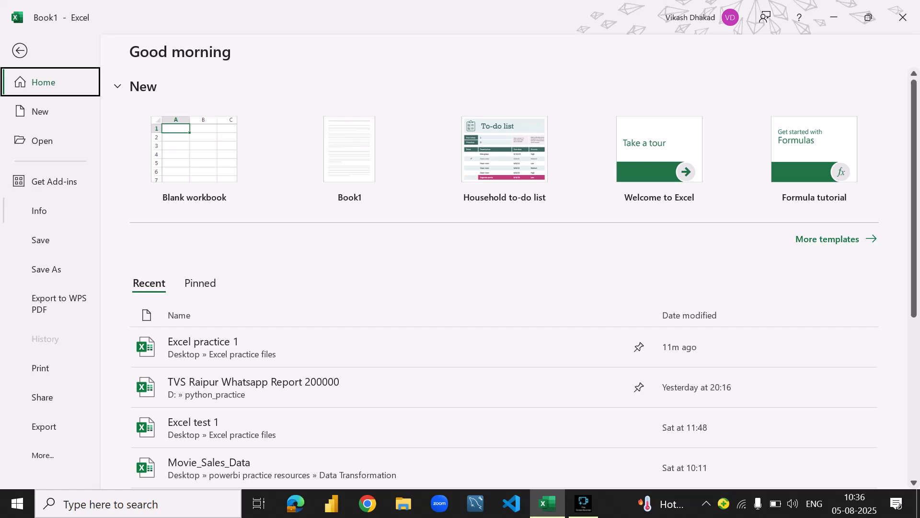
click(39, 210)
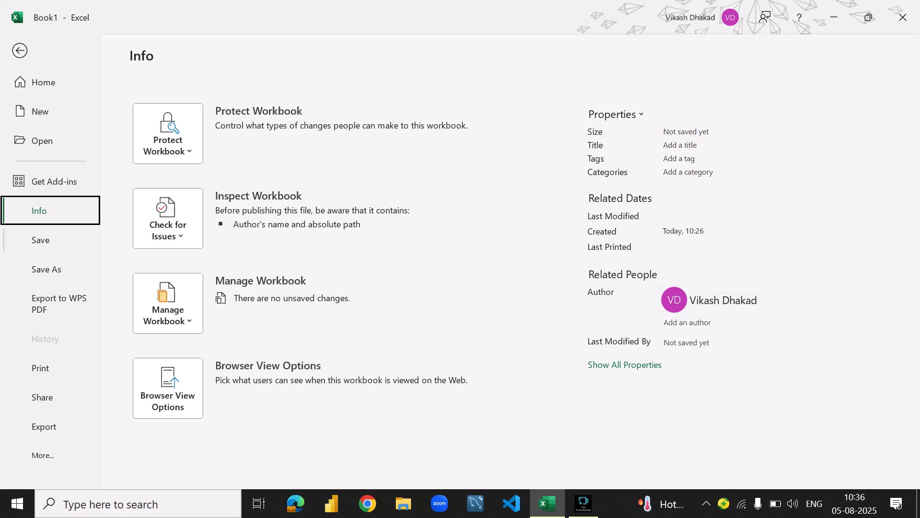
key(Down)
key(Down)
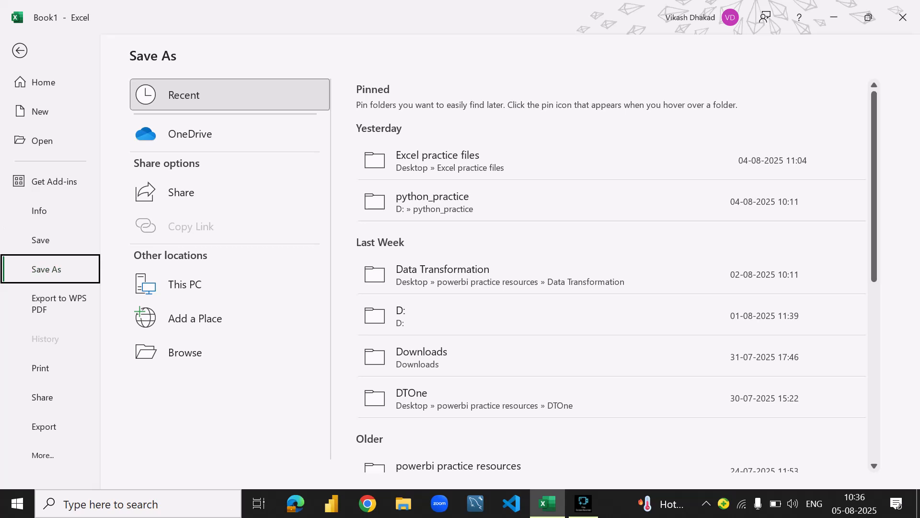
key(Up)
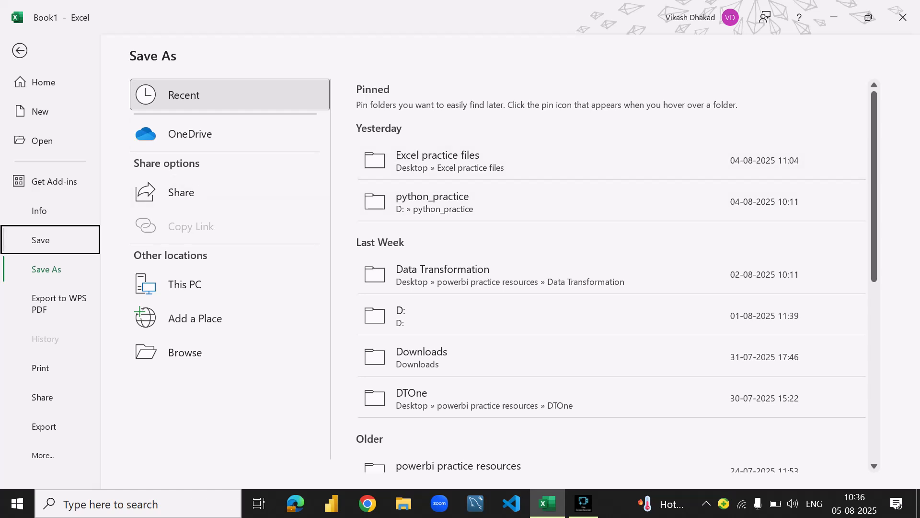
key(Down)
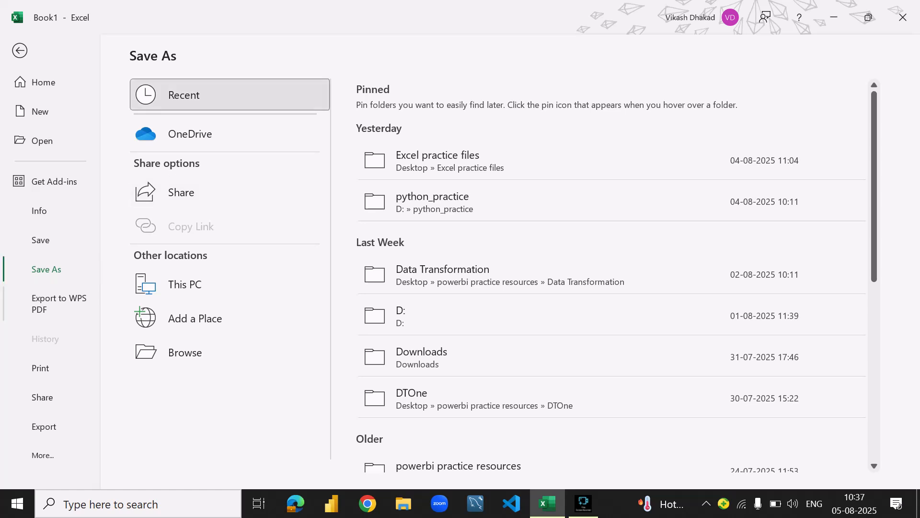
- View the Export to WPS PDF dialog without exporting, examine the Export page and additional file commands, and return to the worksheet
click(58, 303)
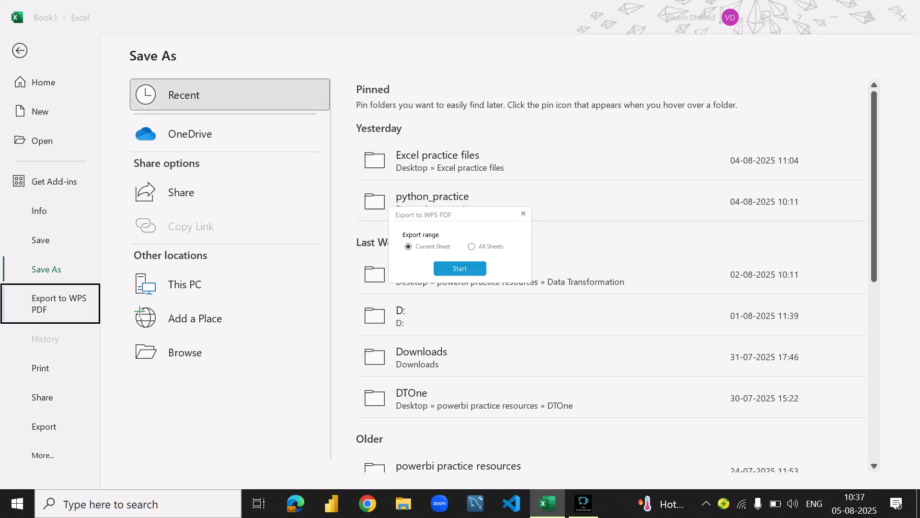
click(524, 214)
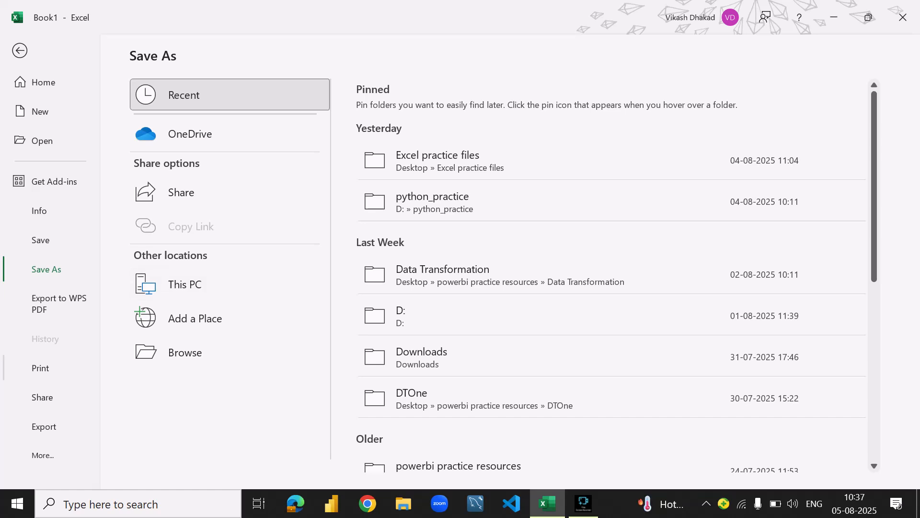
click(50, 426)
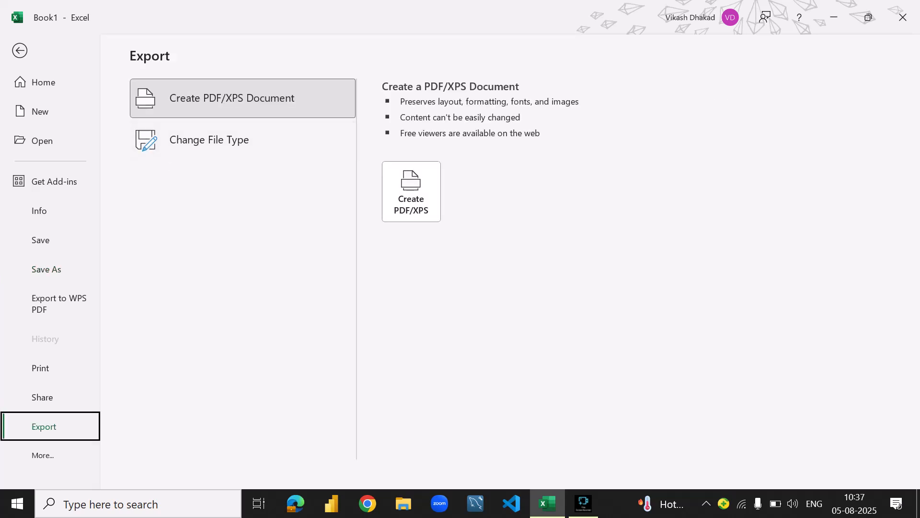
key(Down)
key(Return)
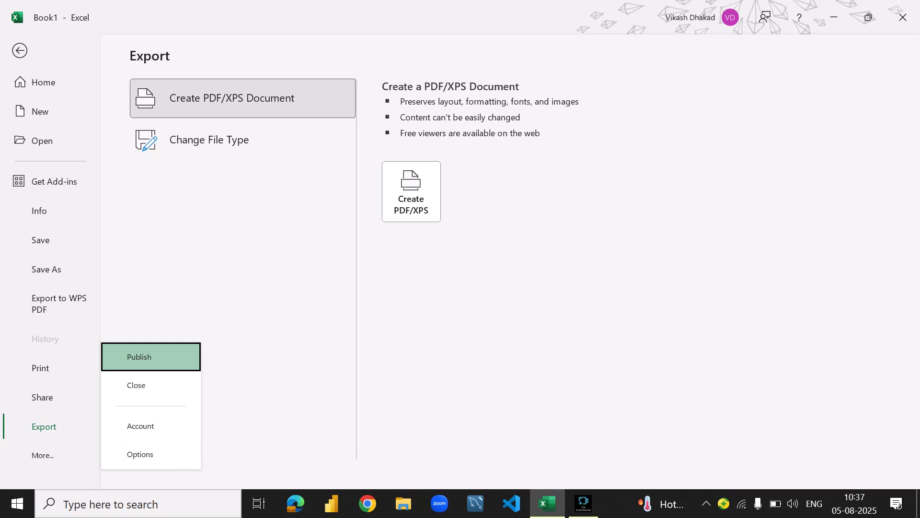
key(Escape)
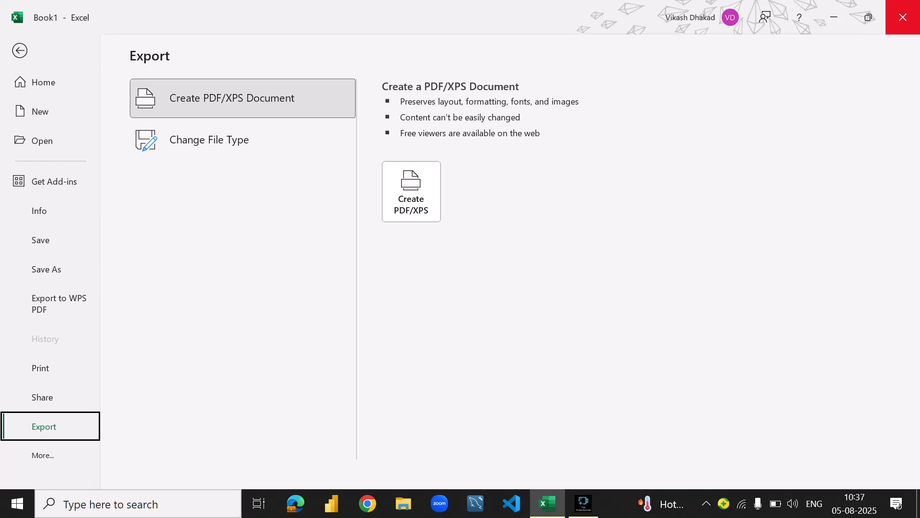
key(Escape)
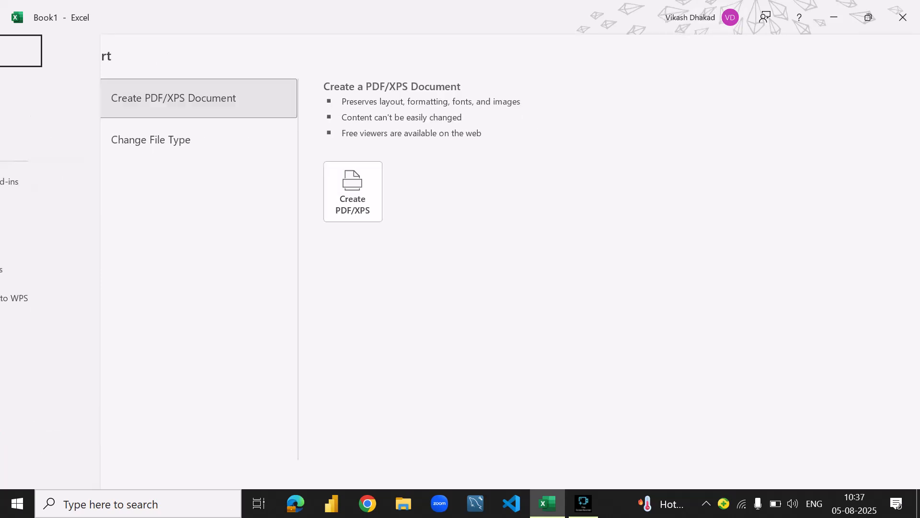
scroll(463, 324, down, 6)
scroll(463, 324, up, 6)
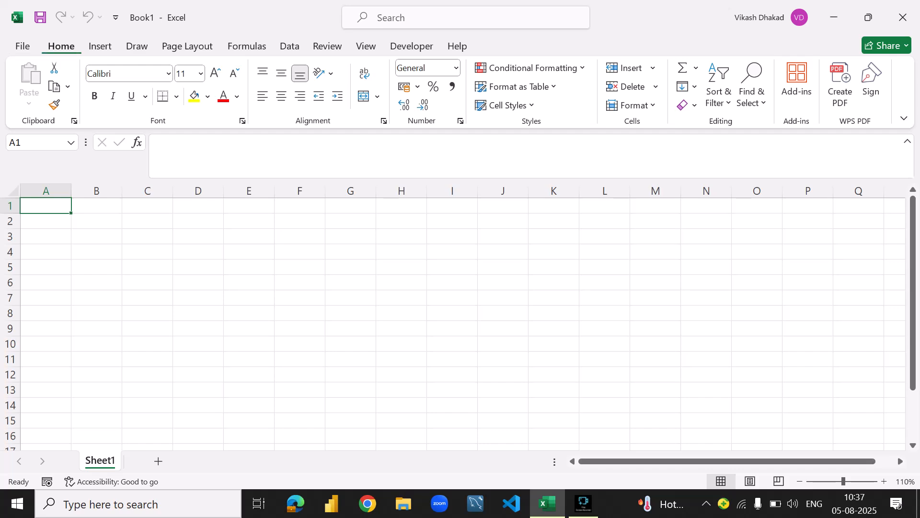
- Enter the column headers Name in cell A1 and English in cell B1
key(F2)
text(Name)
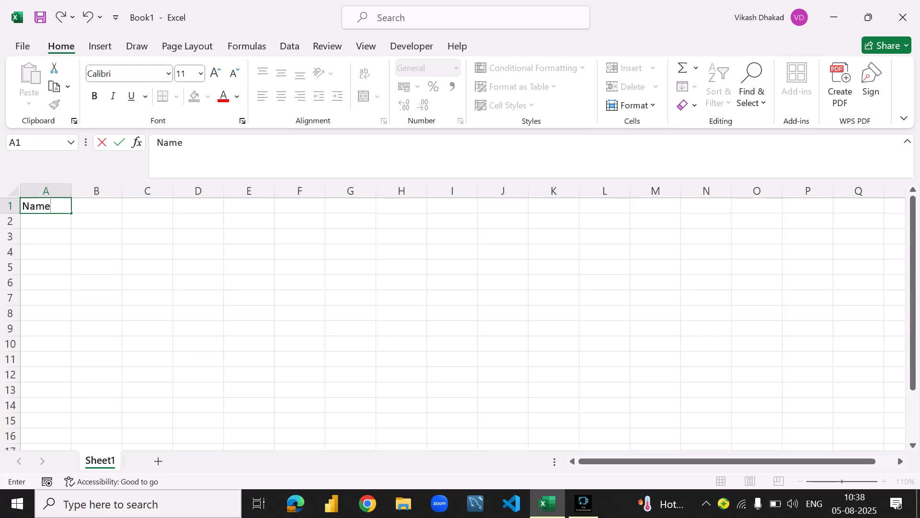
key(Tab)
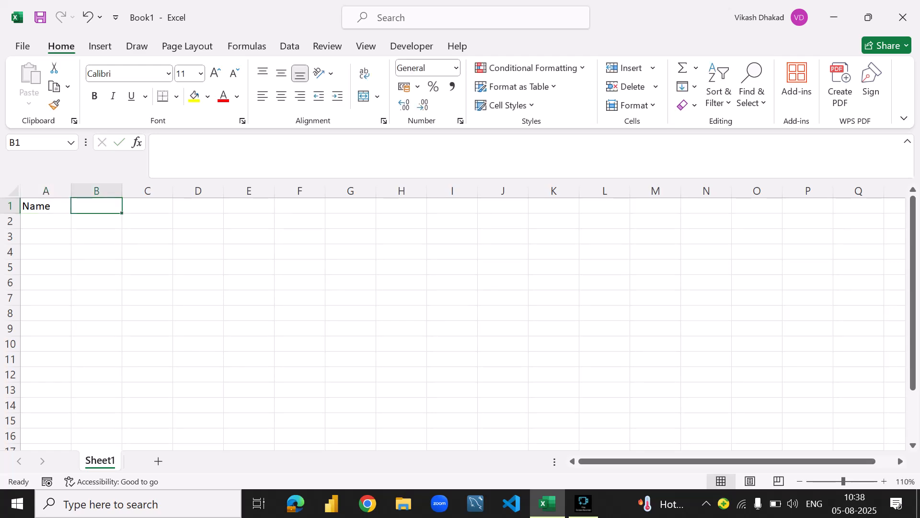
text(Engls)
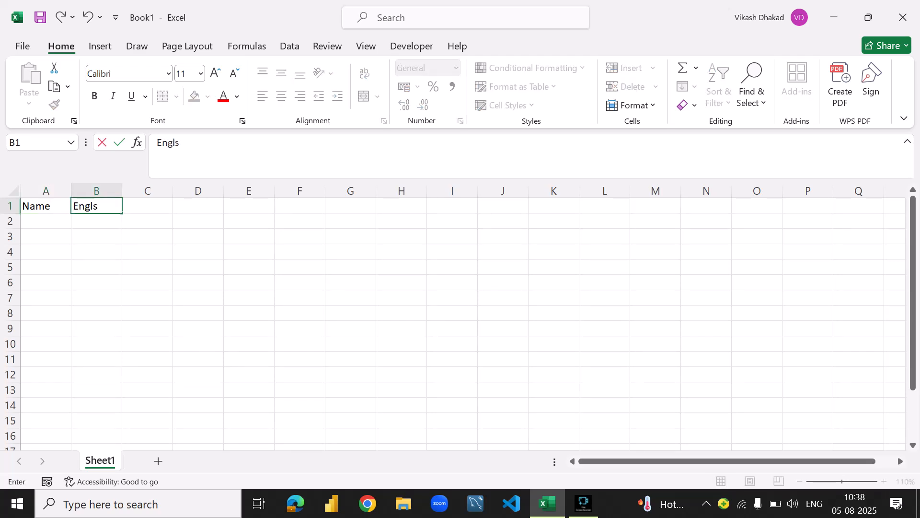
key(BackSpace)
text(ish)
key(Tab)
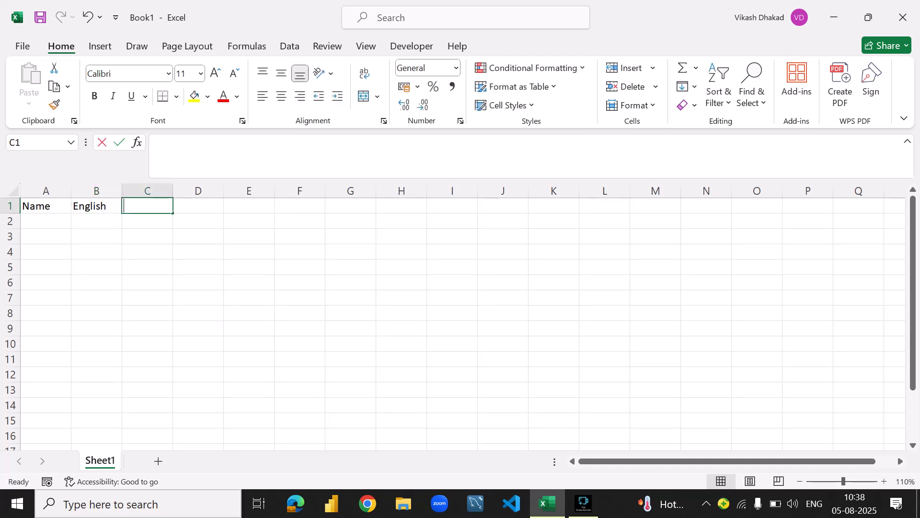
- Add the column headers Hindi in cell C1 and Maths in cell D1
text(Hindi)
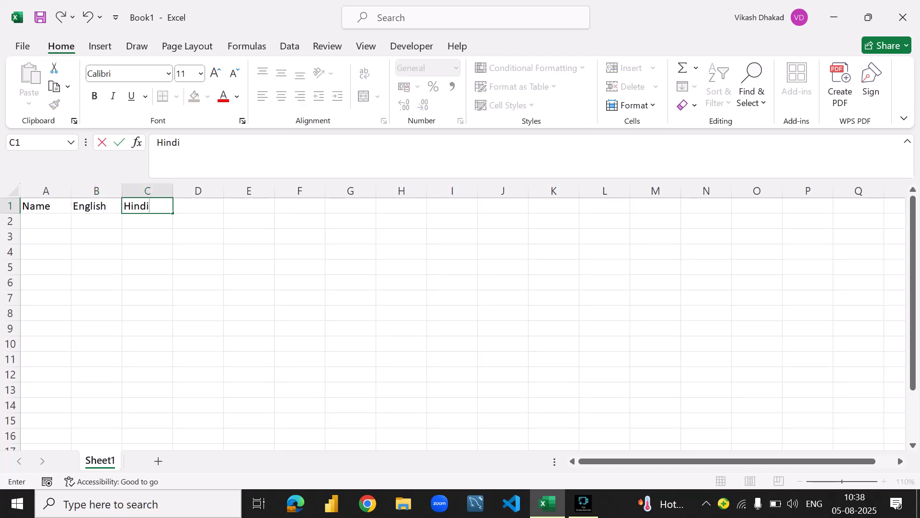
key(Return)
text(M)
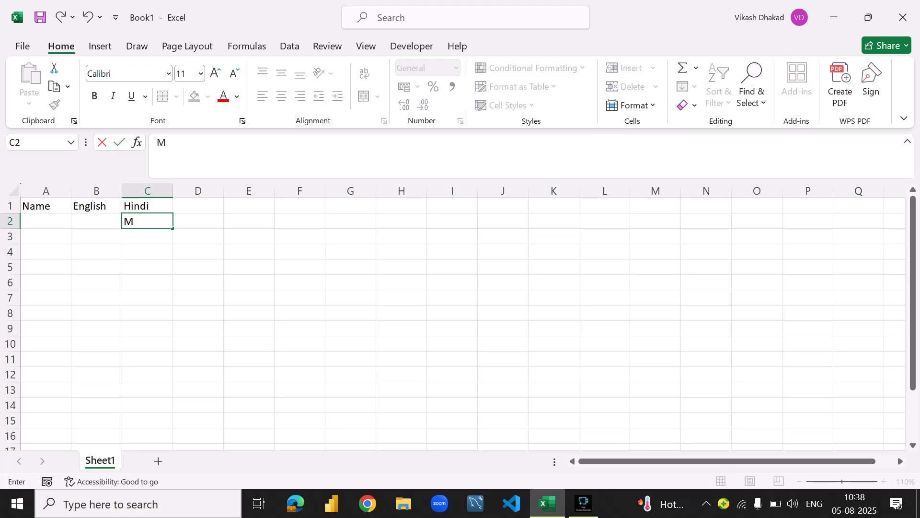
key(BackSpace)
key(Up)
key(Right)
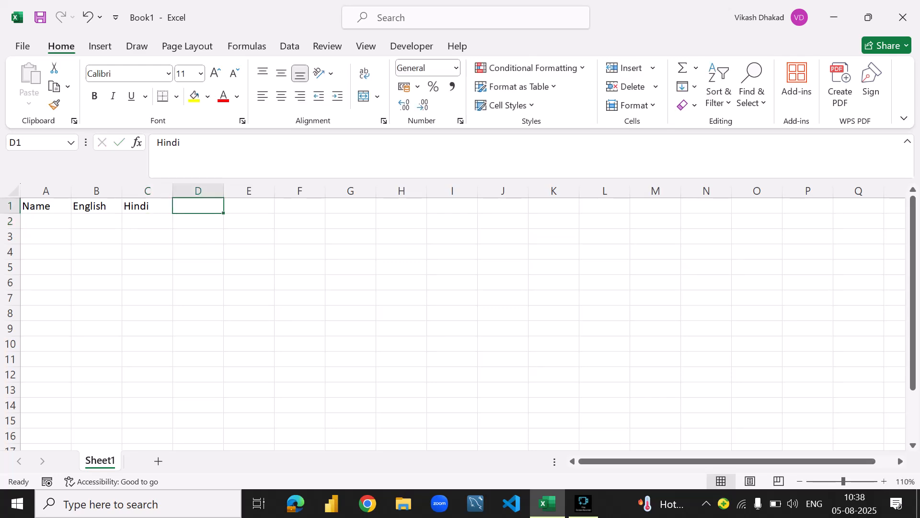
text(Mat)
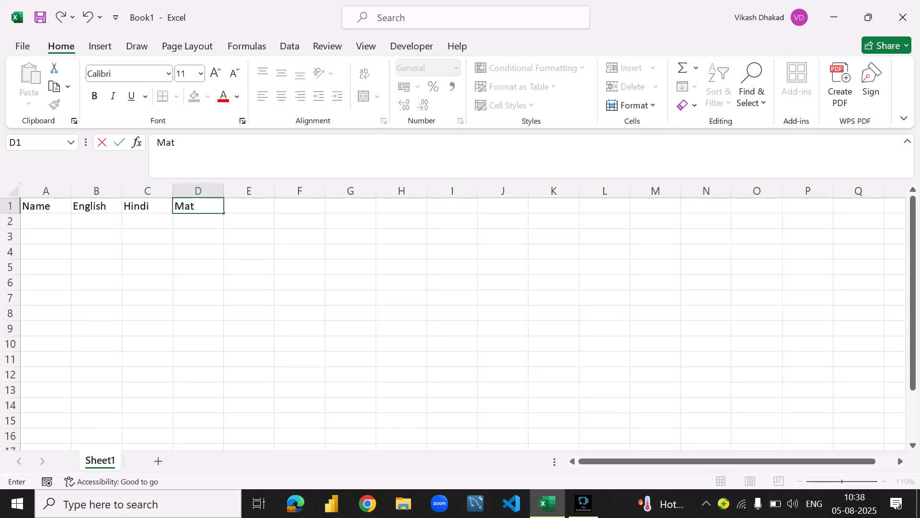
text(hs)
key(Return)
- Enter the first names of three students in cells A2 to A4 under the Name header
key(Right)
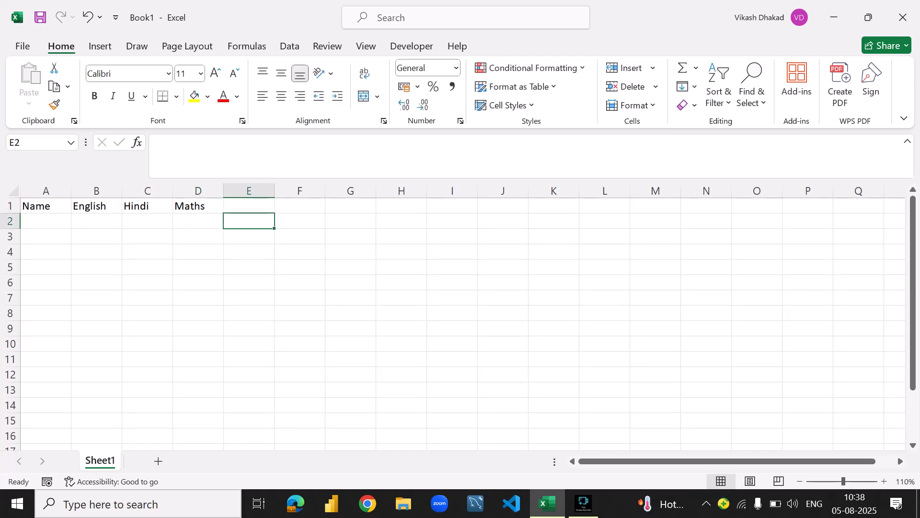
key(Left)
key(Left)
key(Left)
key(Left)
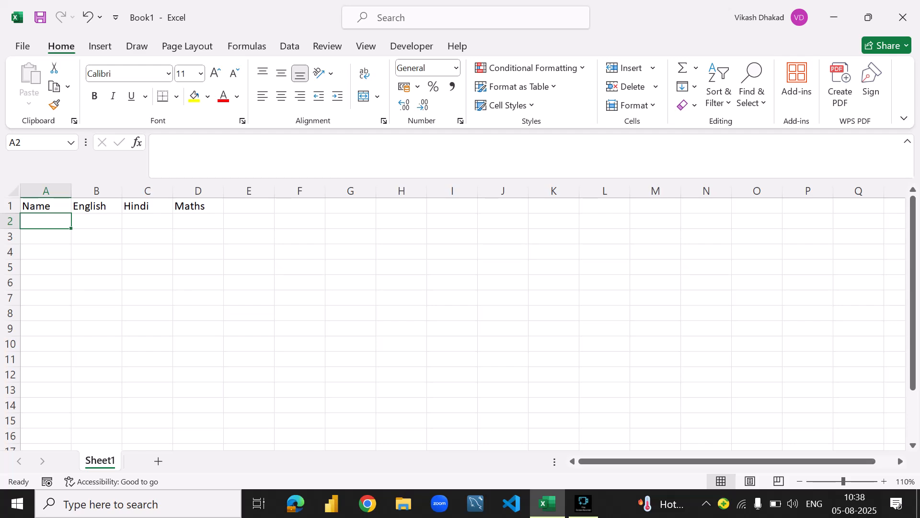
text(Vikas)
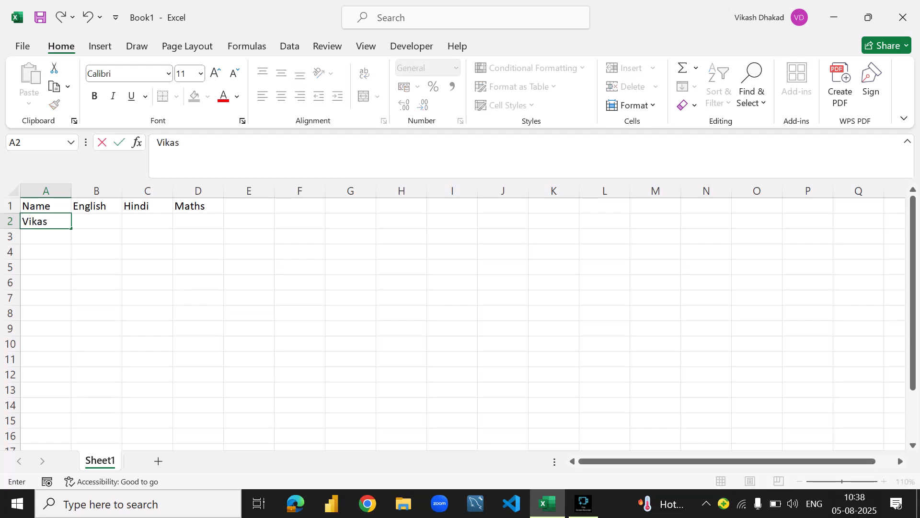
key(Return)
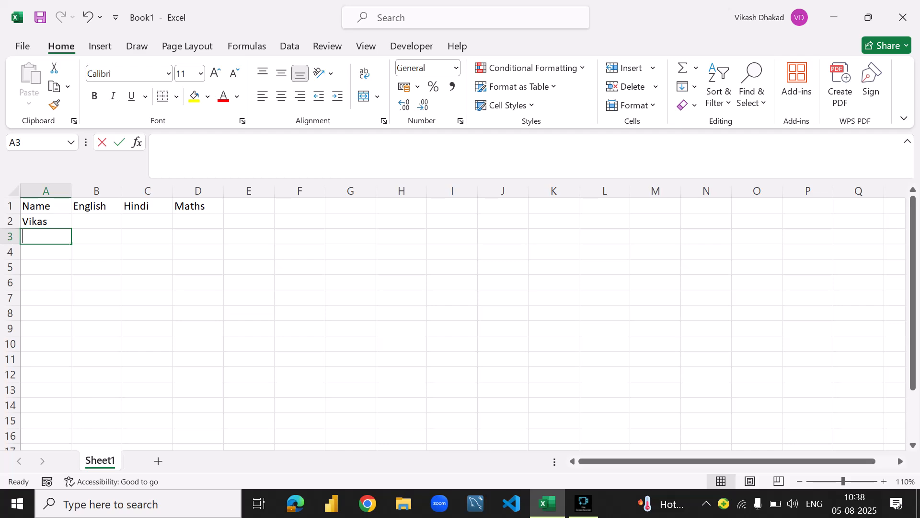
text(Gaurav)
key(Return)
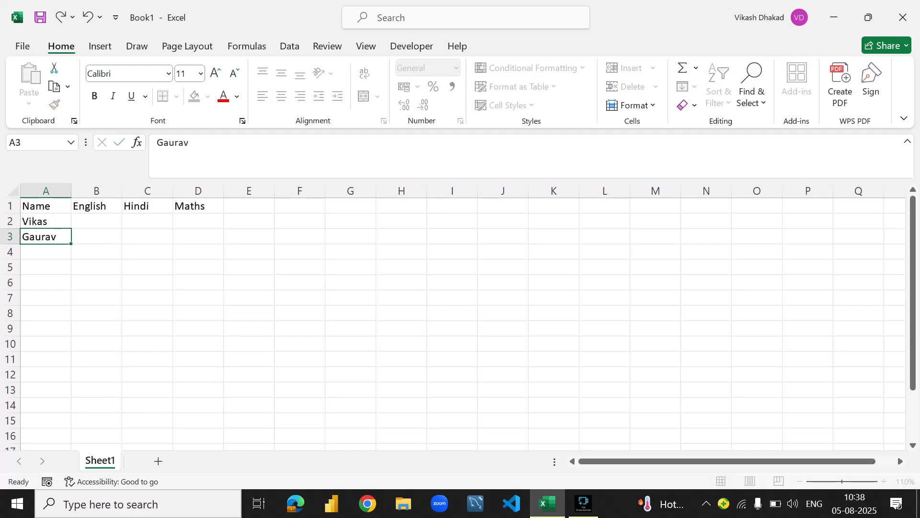
text(Rahul)
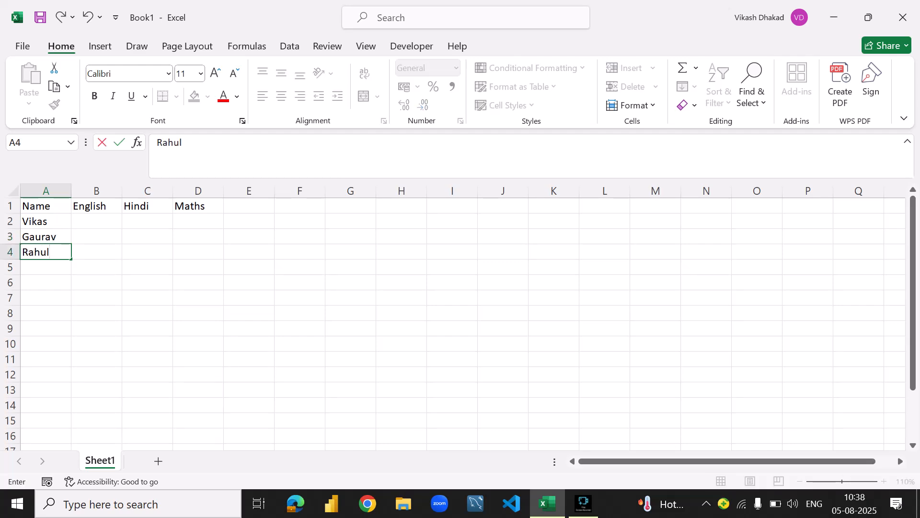
key(Return)
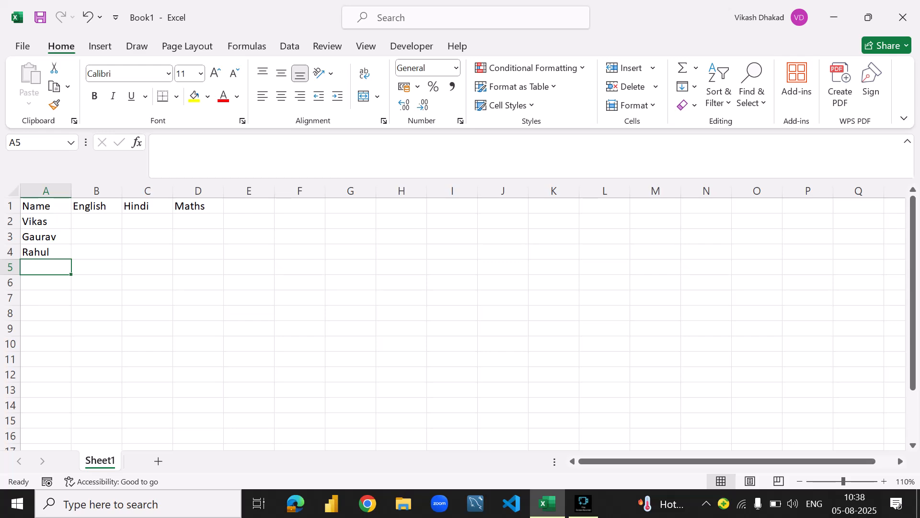
- Add the first names of two more students in cells A5 and A6
text(Suraj)
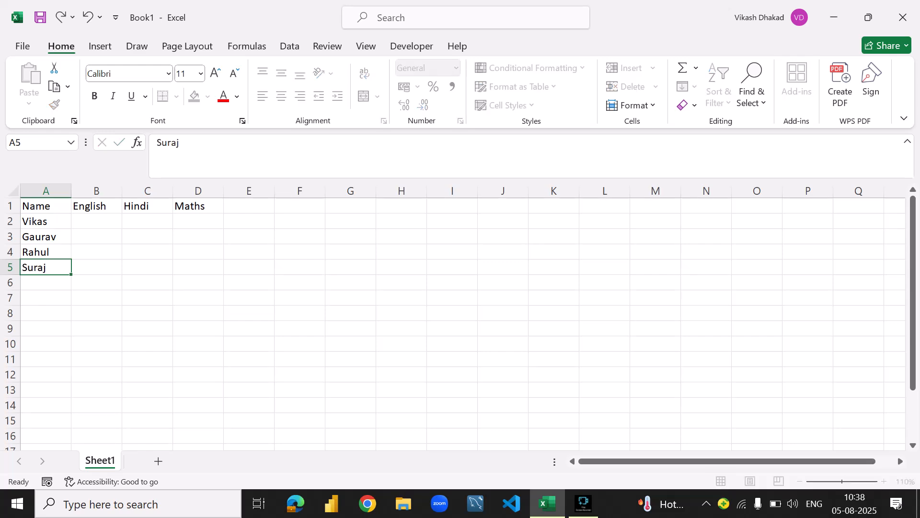
key(Return)
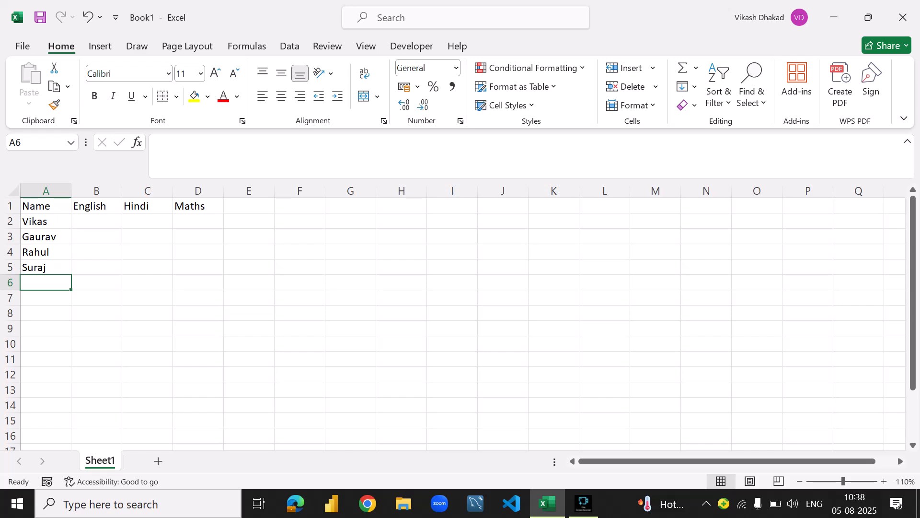
text(Saleen)
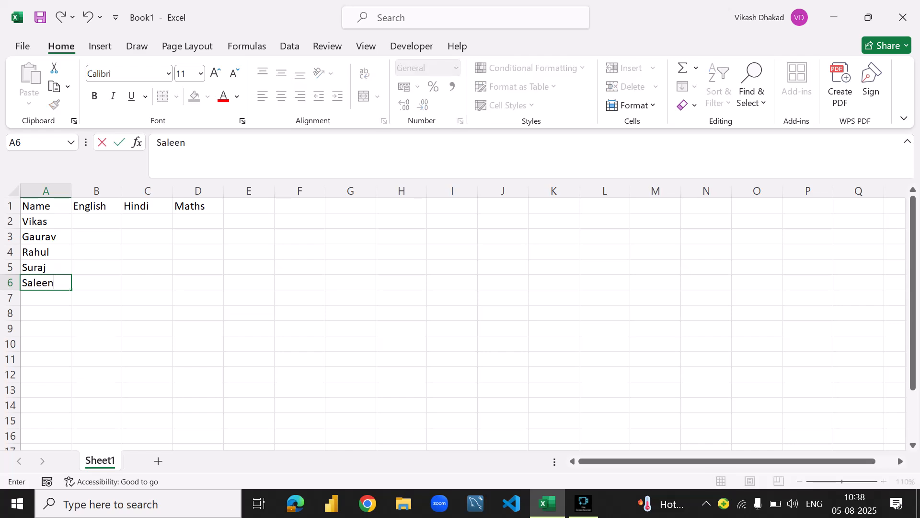
key(BackSpace)
text(m)
key(ctrl+Return)
key(Return)
- Enter the formula =RANDBETWEEN(45,90) in cell B2 to generate a random English mark
key(Up)
key(Up)
key(Up)
key(Up)
key(Up)
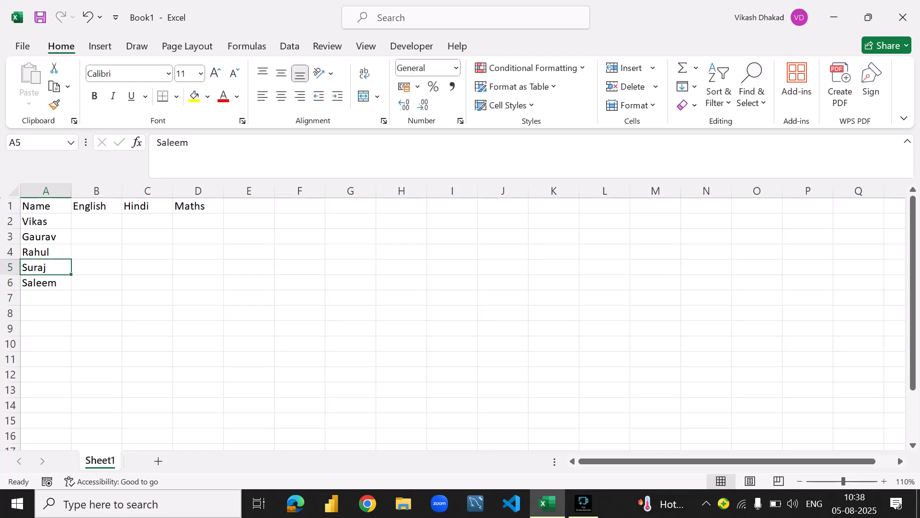
key(Right)
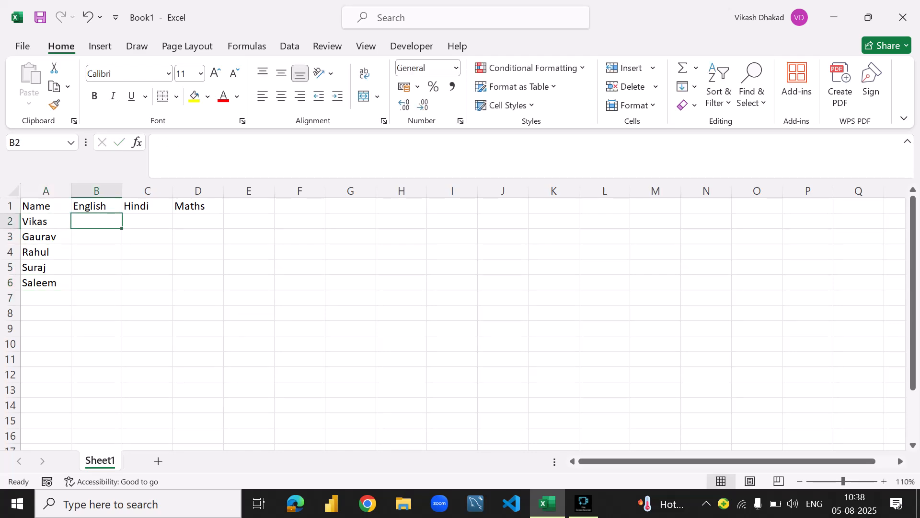
text(=va)
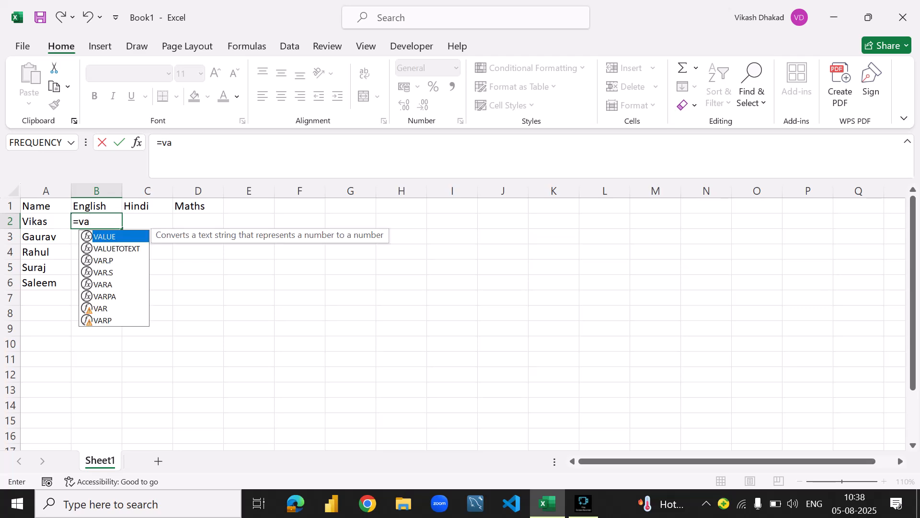
key(BackSpace)
key(BackSpace)
text(f)
key(BackSpace)
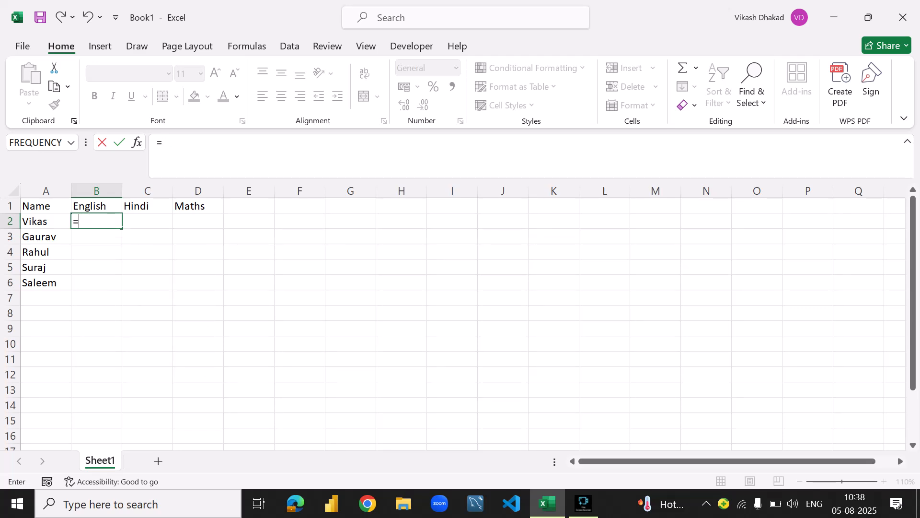
text(r)
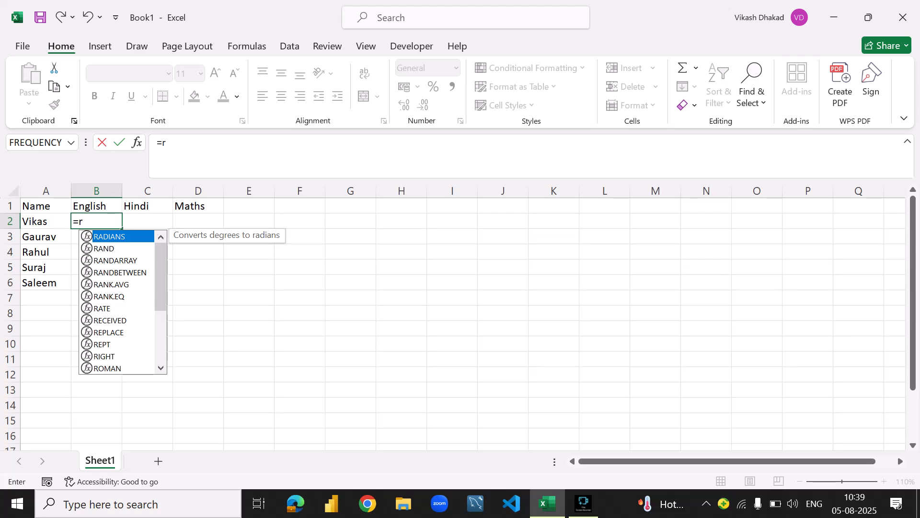
text(and)
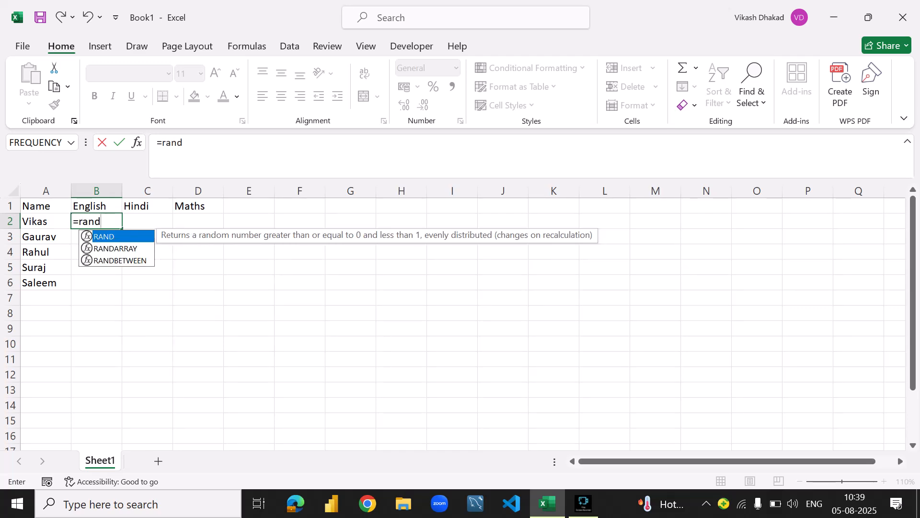
key(Down)
key(Down)
key(Tab)
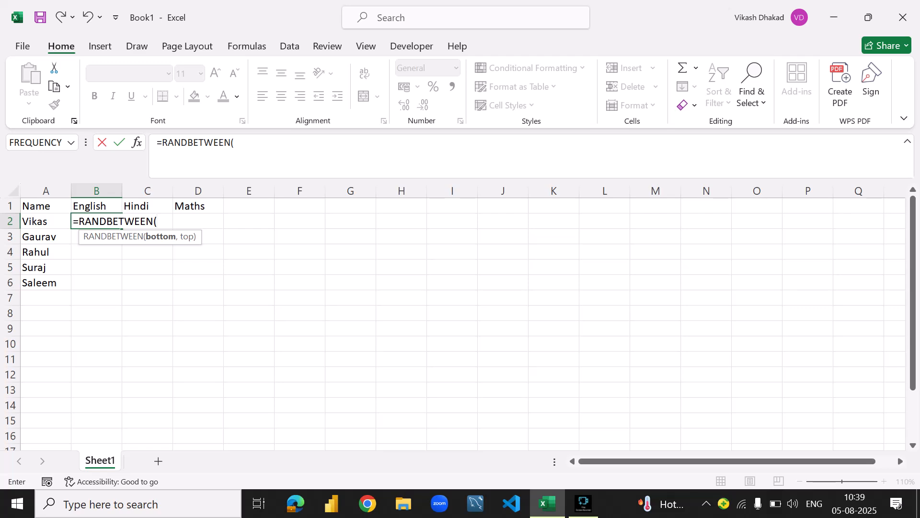
text(45,90)
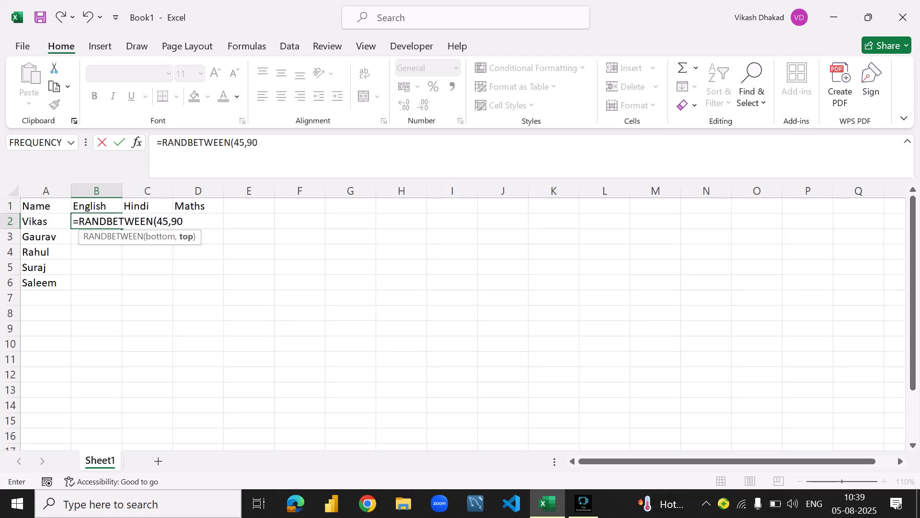
text())
key(Return)
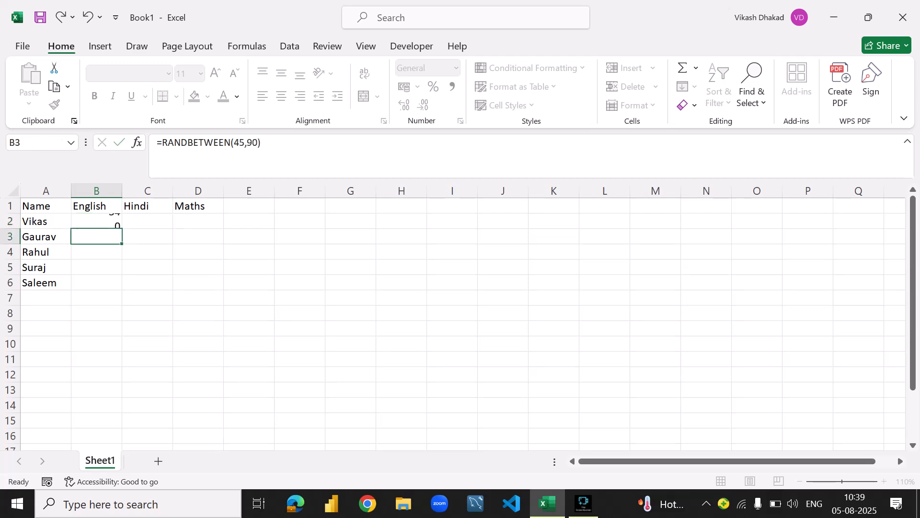
- Fill the random-mark formula from cell B2 across to C2 and D2
key(Up)
key(shift+Right)
key(shift+Right)
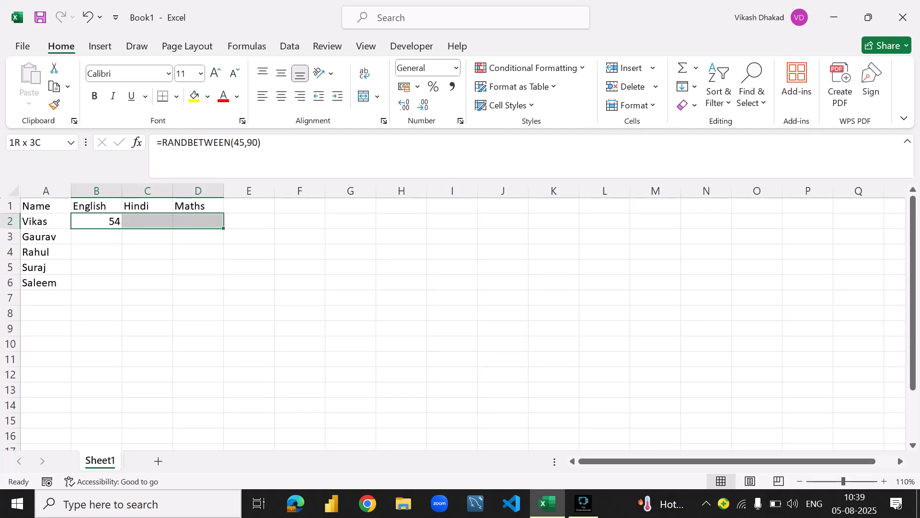
key(ctrl+r)
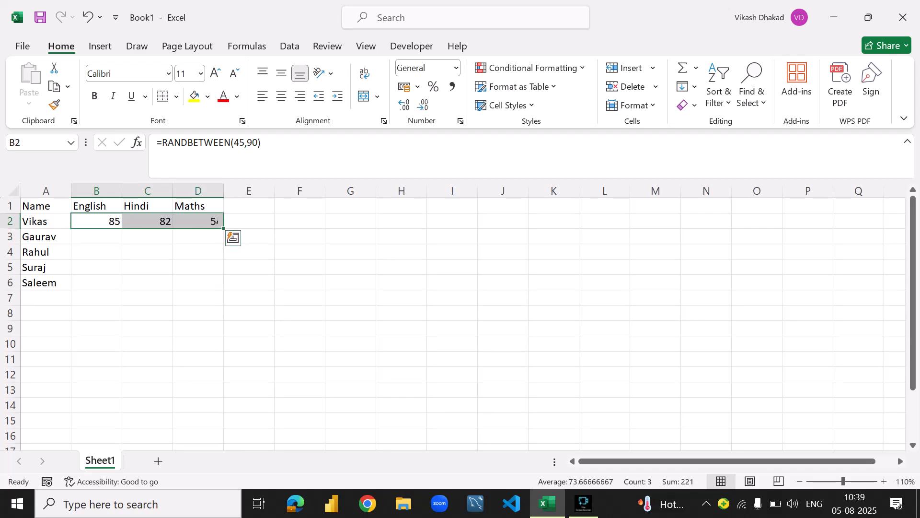
- Fill the row 2 formulas in columns B to D down through row 6 and deselect the range
key(shift+Down)
key(shift+Down)
key(shift+Down)
key(shift+Down)
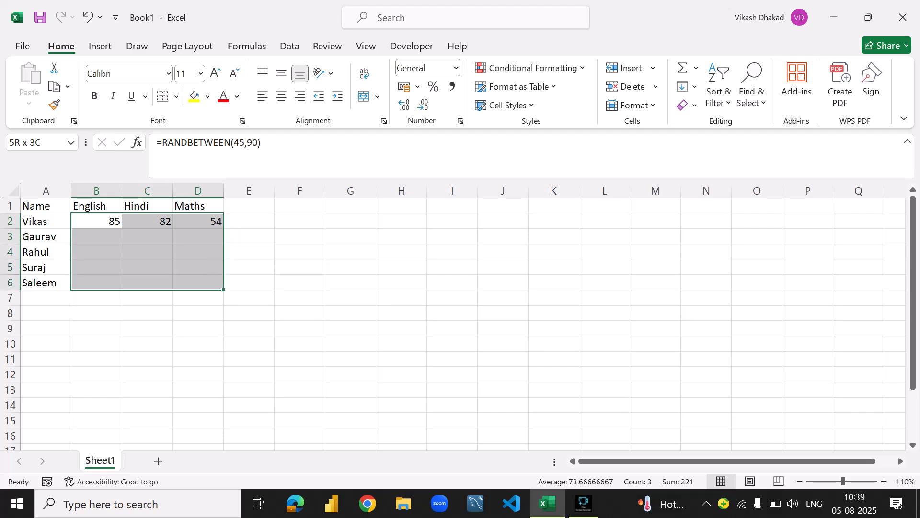
key(ctrl+d)
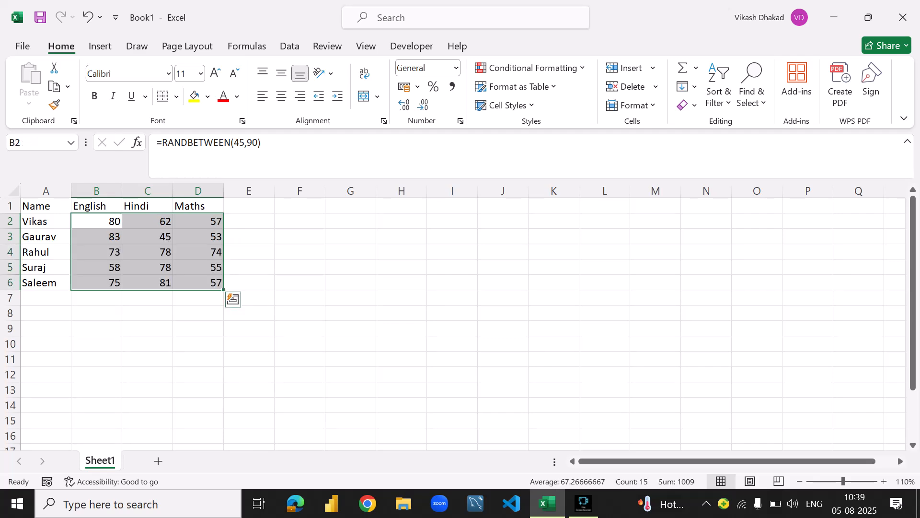
click(300, 252)
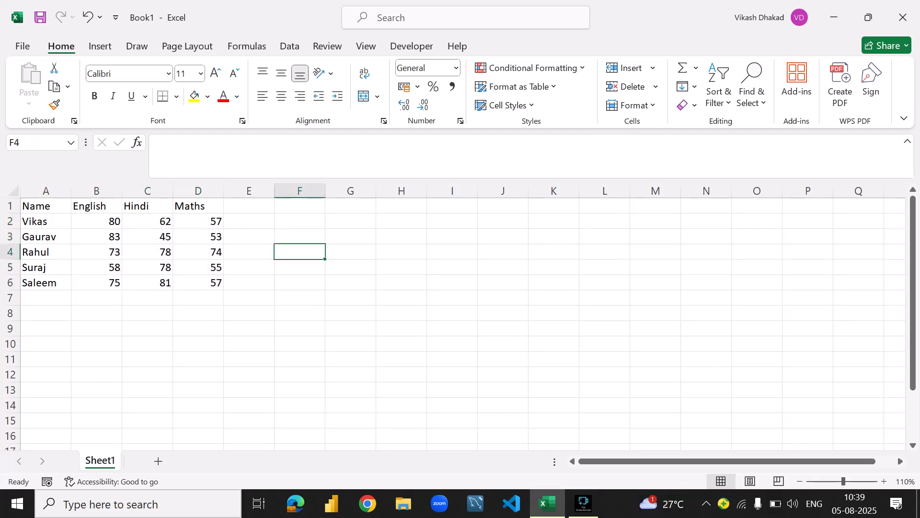
- Inspect the formulas behind the marks in cells B2 and D2
click(97, 221)
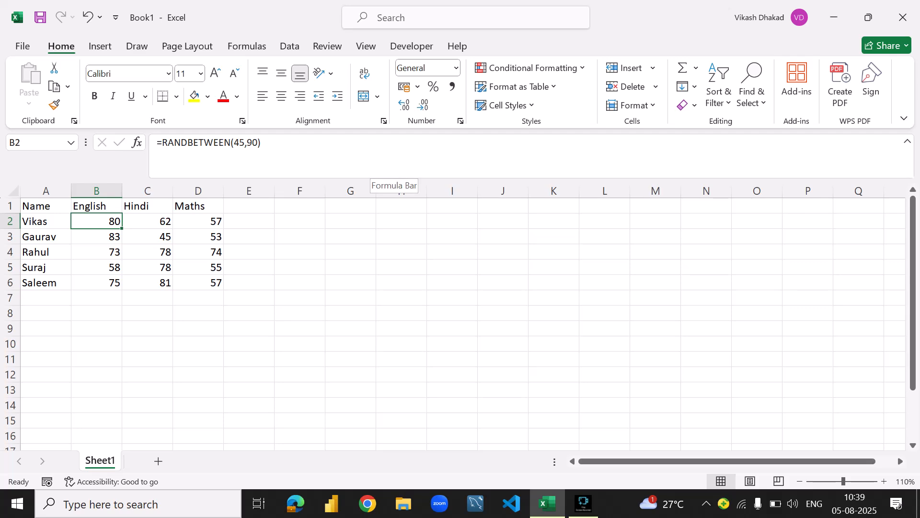
click(249, 252)
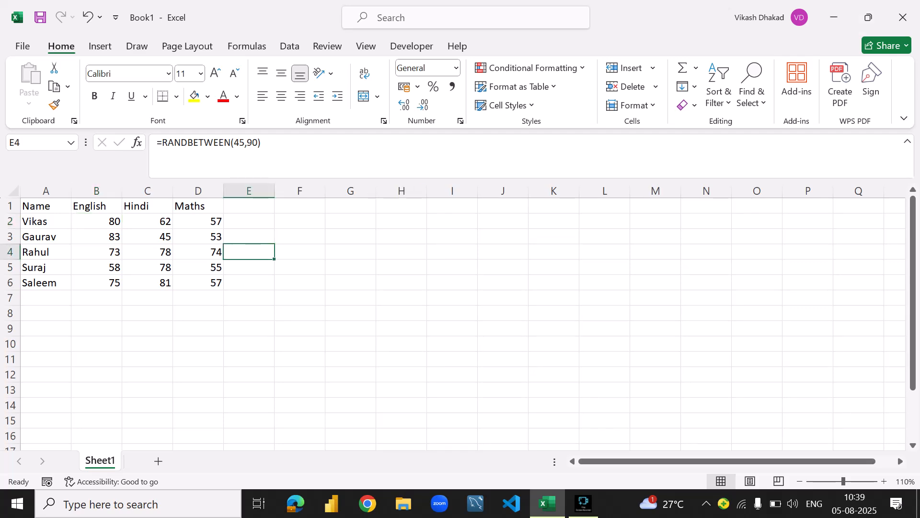
click(198, 221)
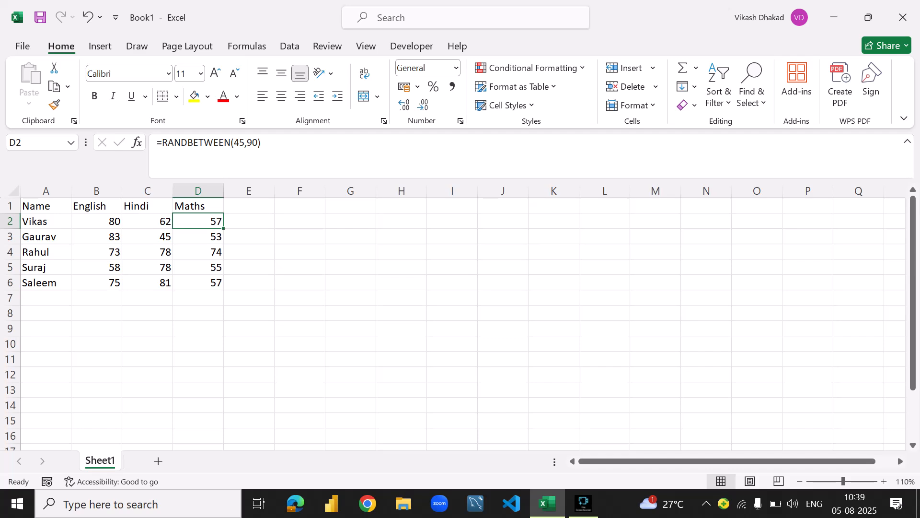
- Copy the marks table A1:D6 and paste the copy with its top-left cell at I8
drag(46, 206, 202, 282)
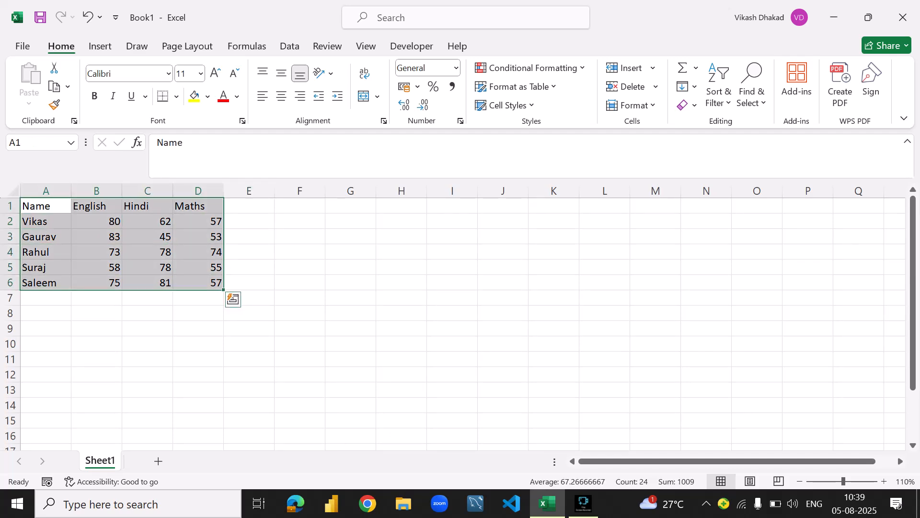
key(ctrl+c)
click(452, 313)
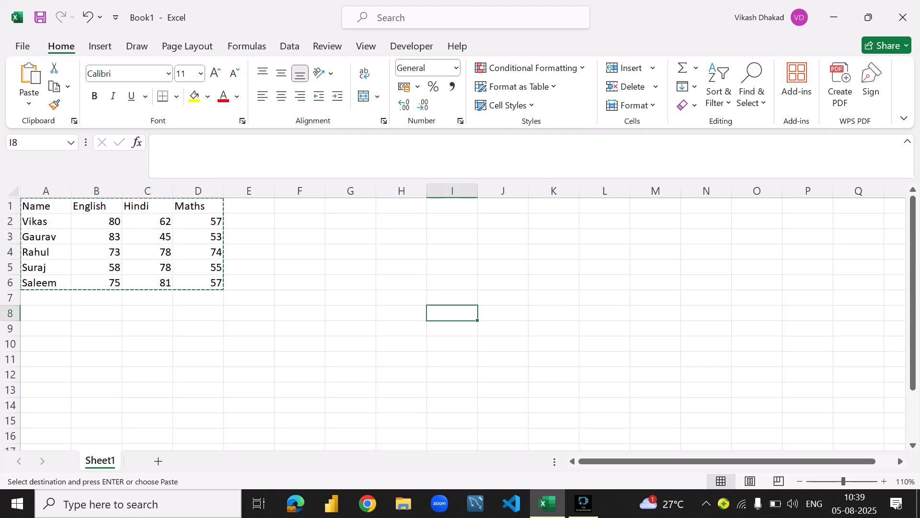
key(ctrl+v)
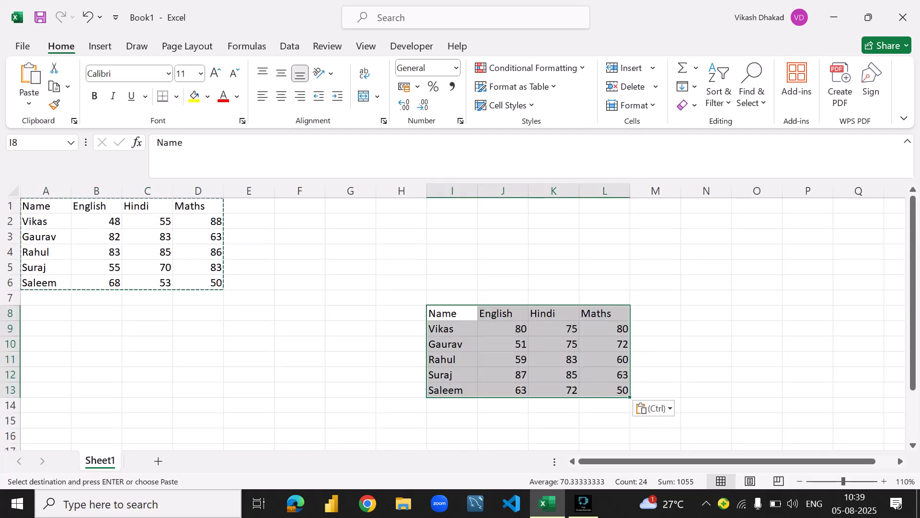
- Compare the source marks table in A1:D6 with its pasted copy in I8:L13
drag(46, 206, 199, 283)
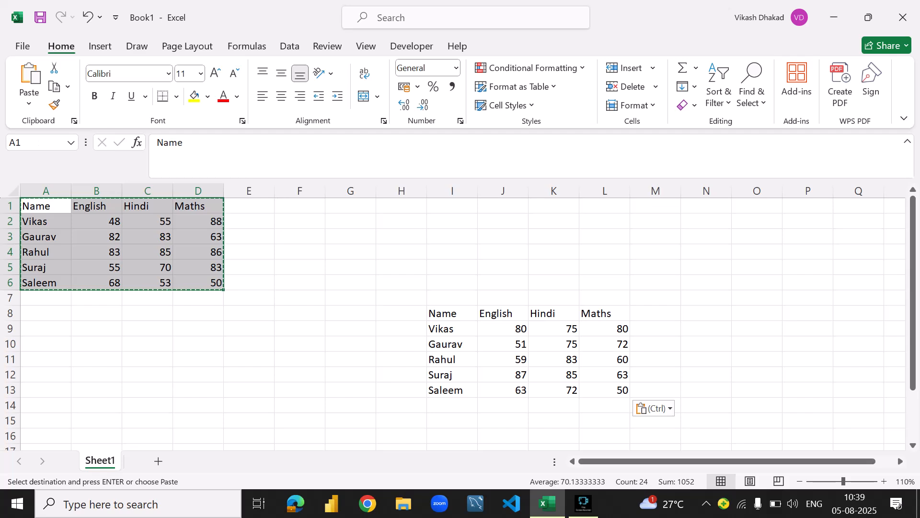
drag(450, 313, 604, 390)
click(96, 206)
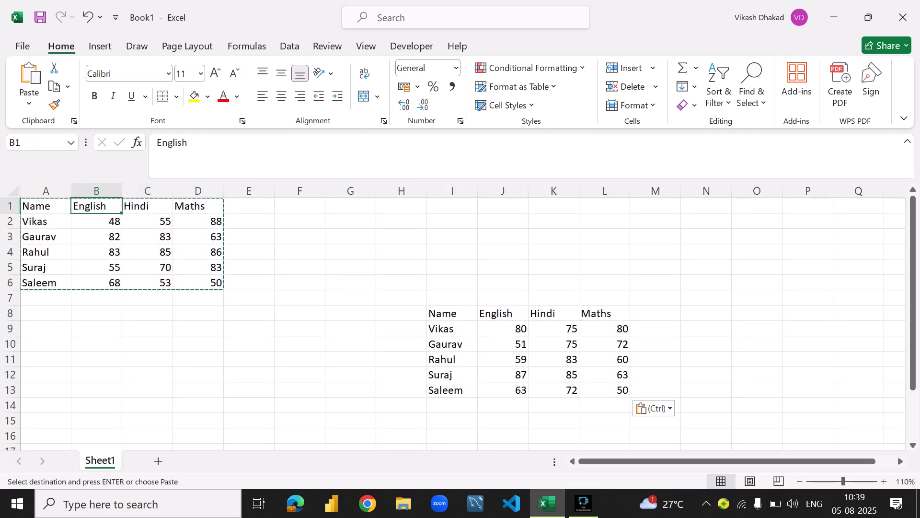
- Select the whole marks table from cell C2, clear the earlier copy marquee and copy the table again
drag(45, 205, 199, 283)
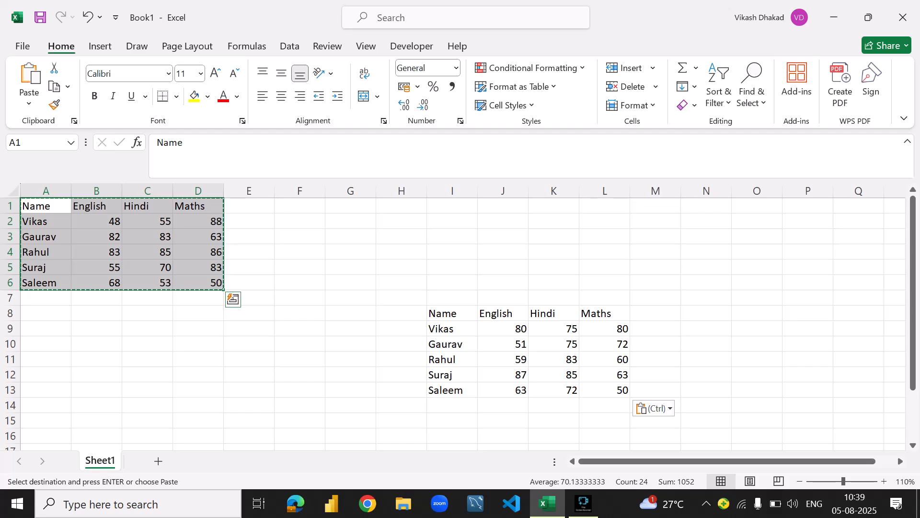
key(ctrl+a)
click(198, 268)
click(147, 221)
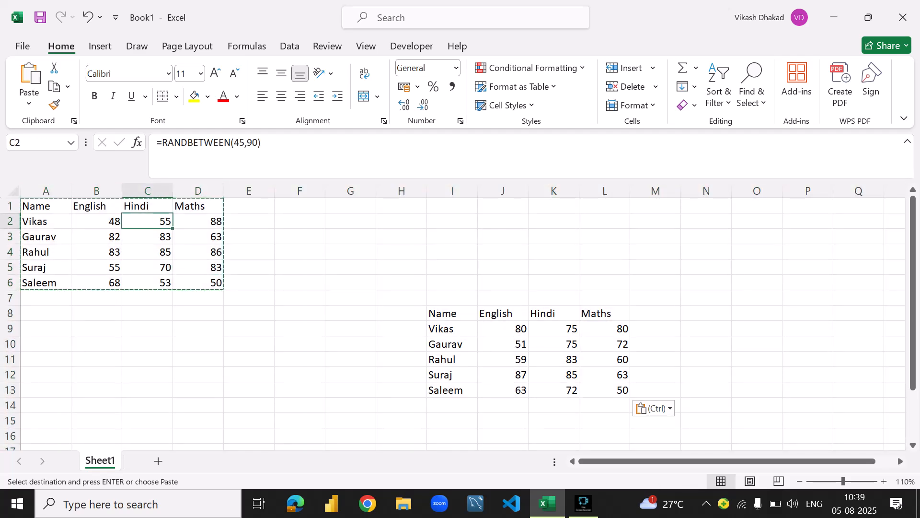
key(ctrl+a)
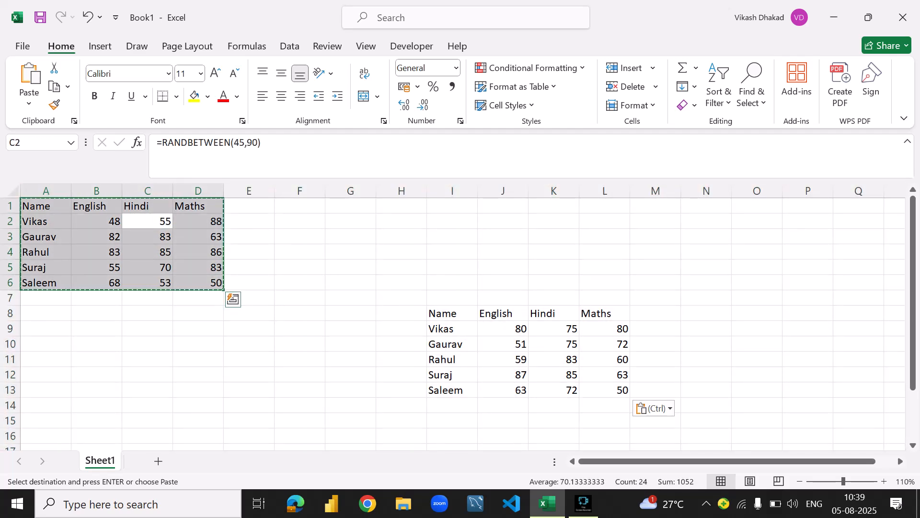
key(Escape)
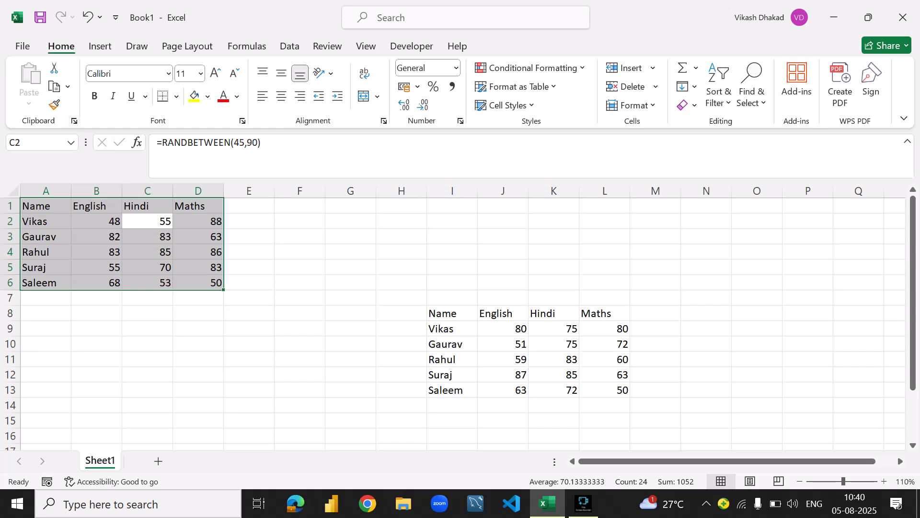
click(68, 86)
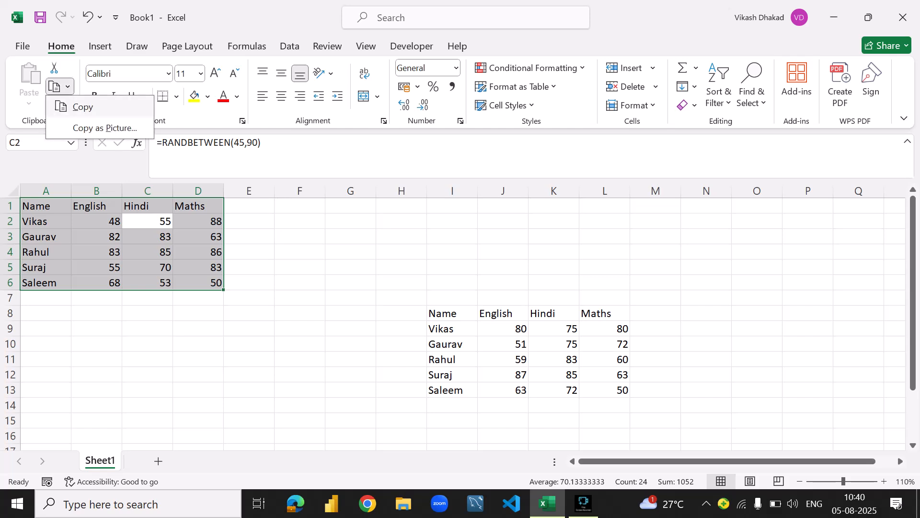
click(83, 107)
- Note the copy shortcut beside the table by entering "ctrl+C" in cell G2 and "Copy" in cell H2
click(350, 221)
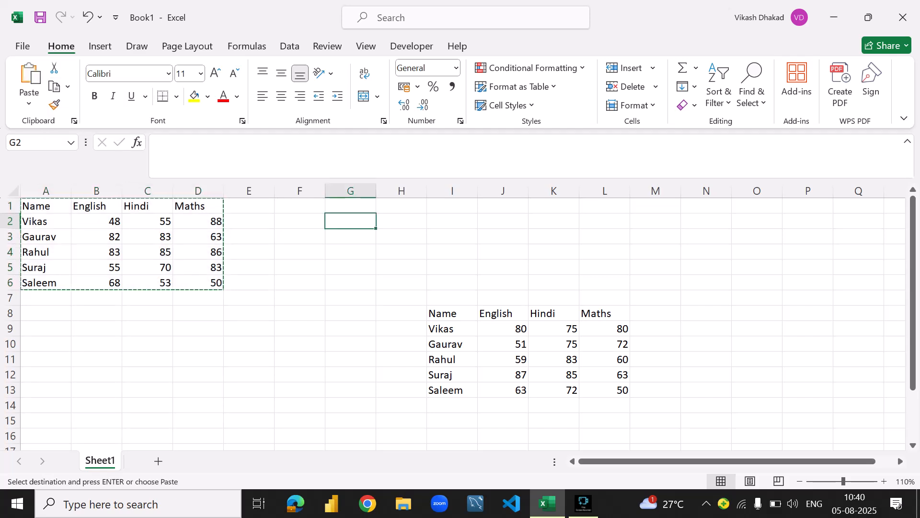
text(c)
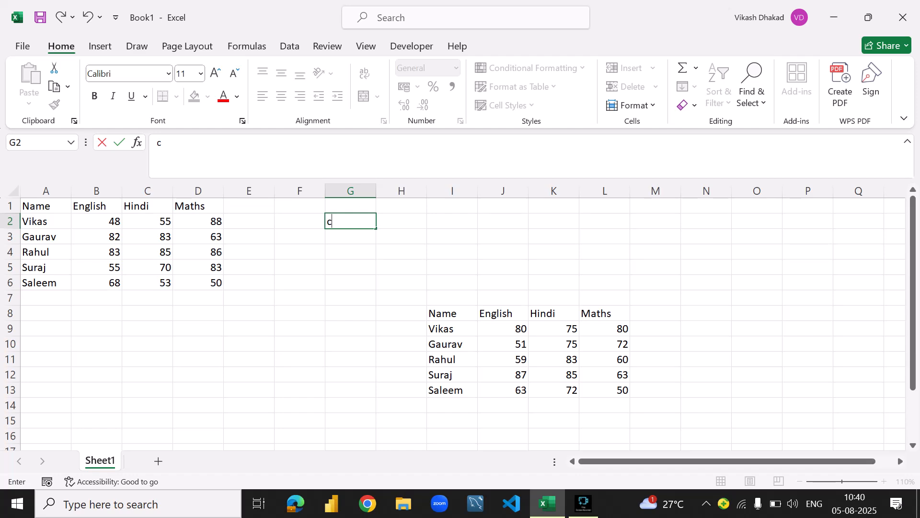
text(tr)
text(l)
key(BackSpace)
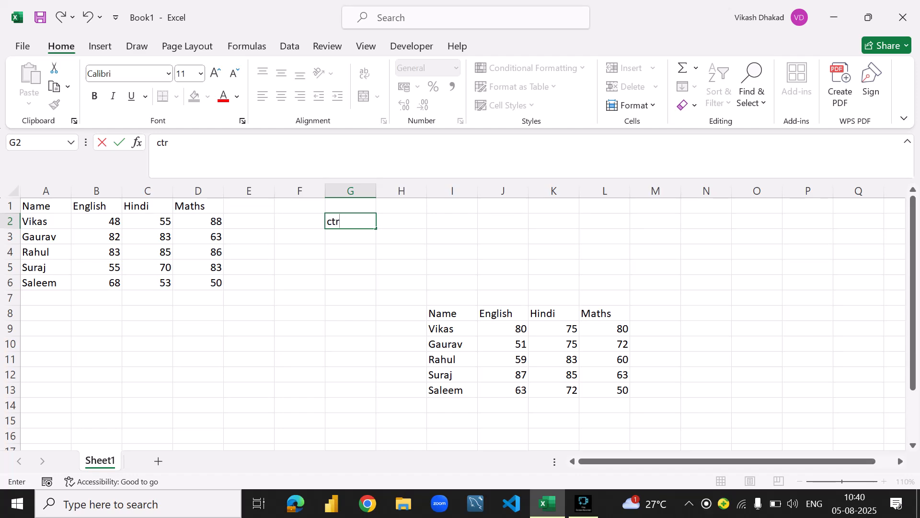
text(l+C)
key(Tab)
text(Cio=)
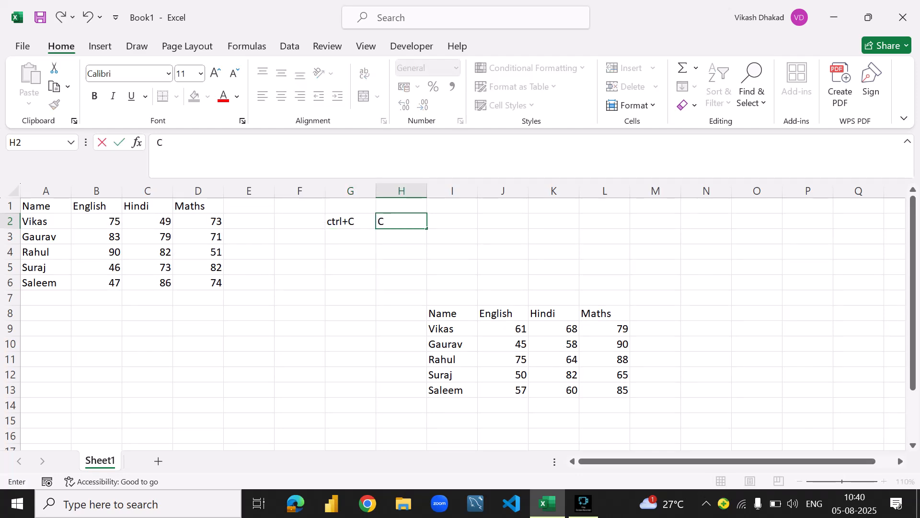
key(BackSpace)
key(BackSpace)
key(BackSpace)
text(opy)
key(Return)
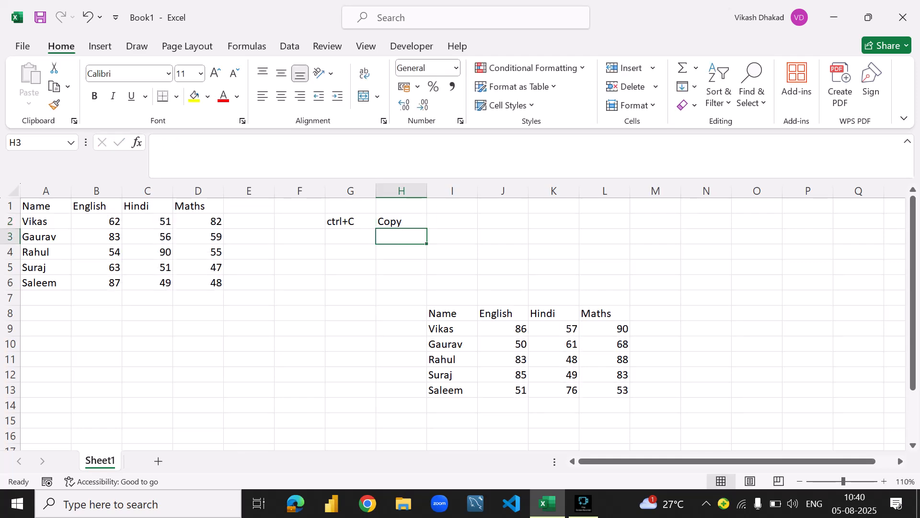
- Select the whole marks table from cell A1 and open its Quick Analysis options
key(Up)
key(Left)
key(Right)
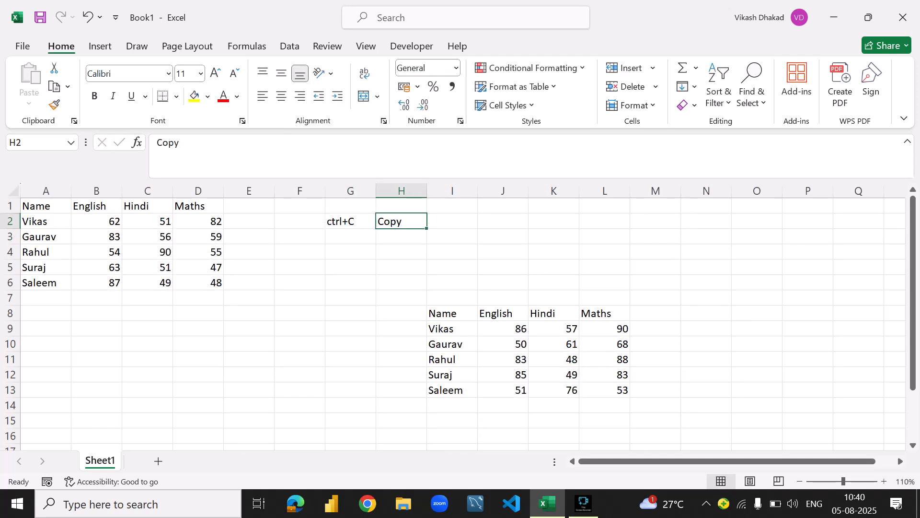
key(ctrl+Home)
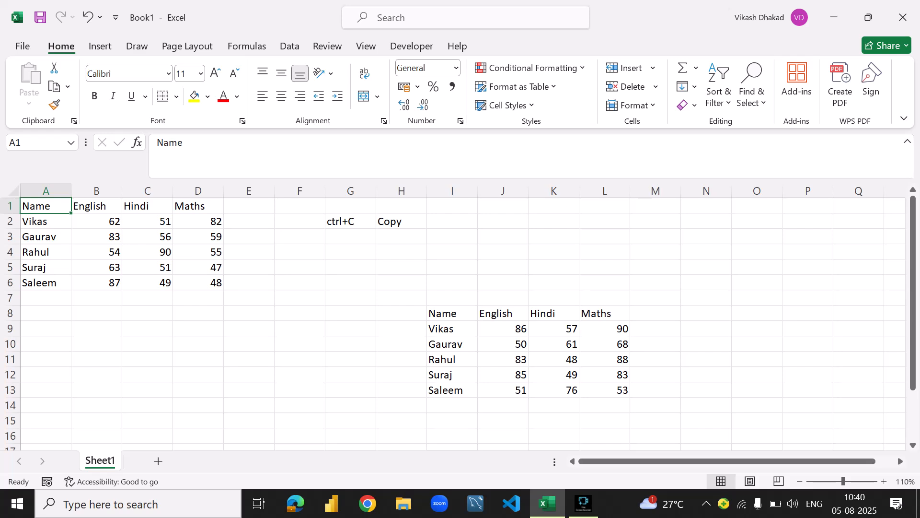
key(ctrl+a)
key(ctrl+q)
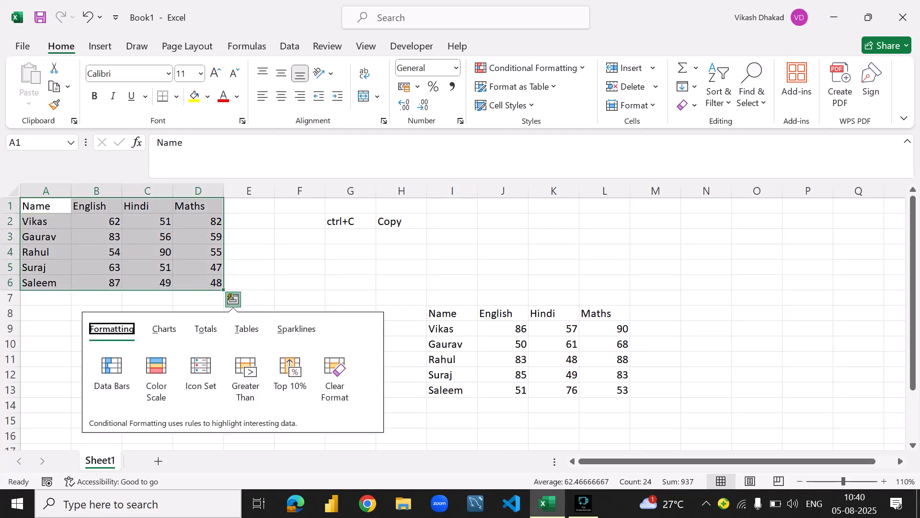
- Note the select-all shortcut by entering "ctrl+a" in cell G3 and "all select" in cell H3
click(351, 236)
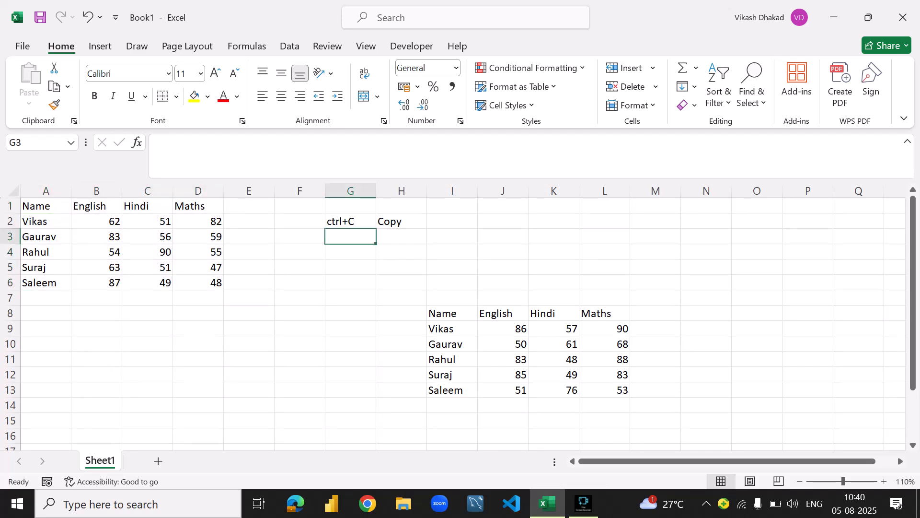
text(c)
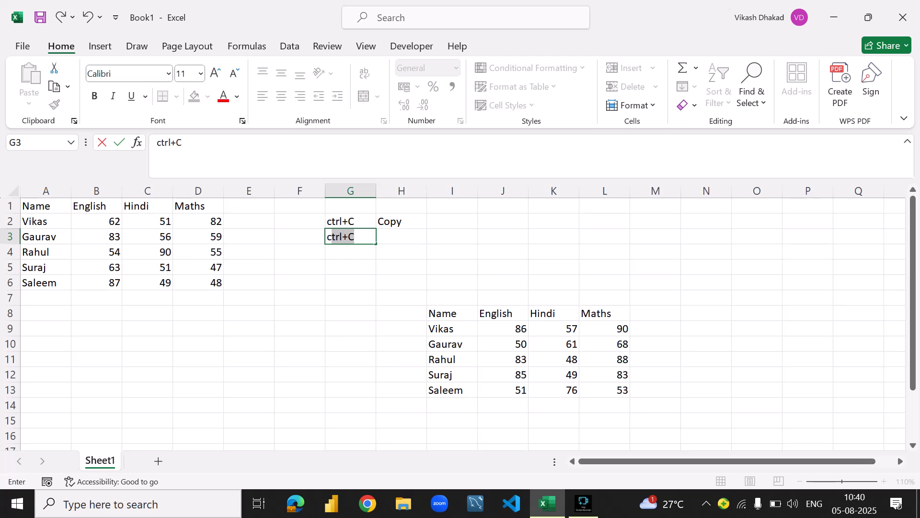
key(Return)
key(Up)
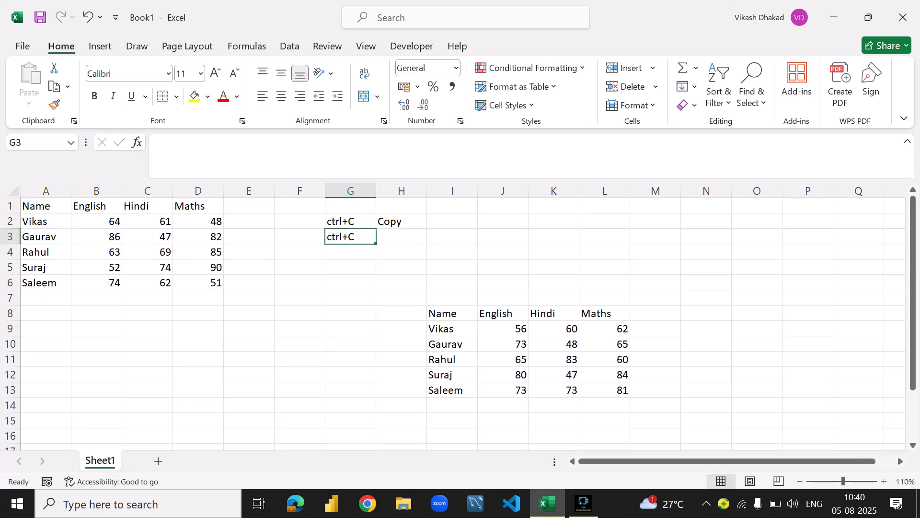
key(F2)
key(BackSpace)
text(a)
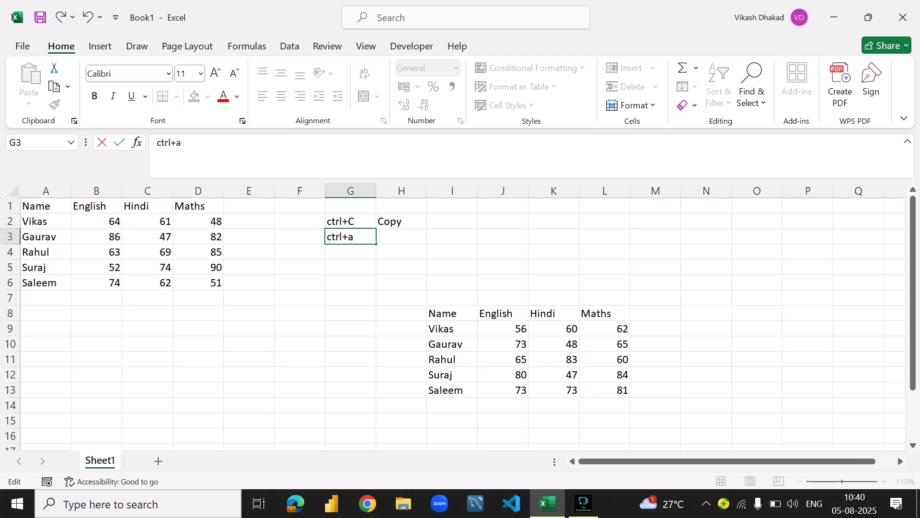
key(Tab)
text(s)
key(BackSpace)
text(a)
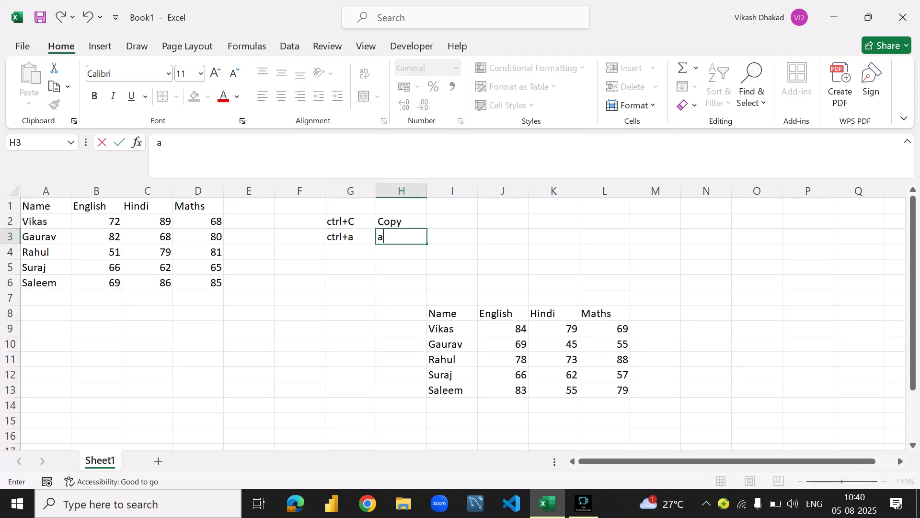
text(ll select)
key(Return)
- Review the shortcut notes in G2:H3 and select the whole marks table from cell C3
click(350, 221)
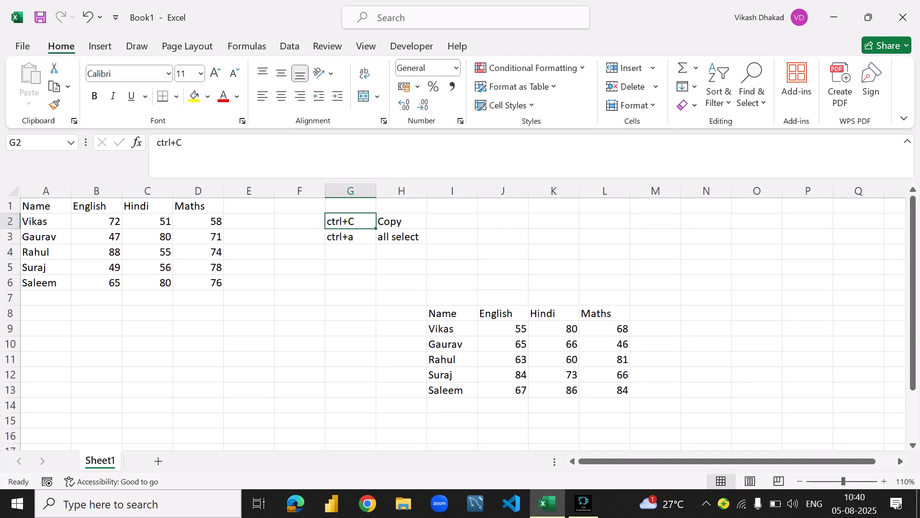
click(350, 237)
click(401, 237)
click(96, 221)
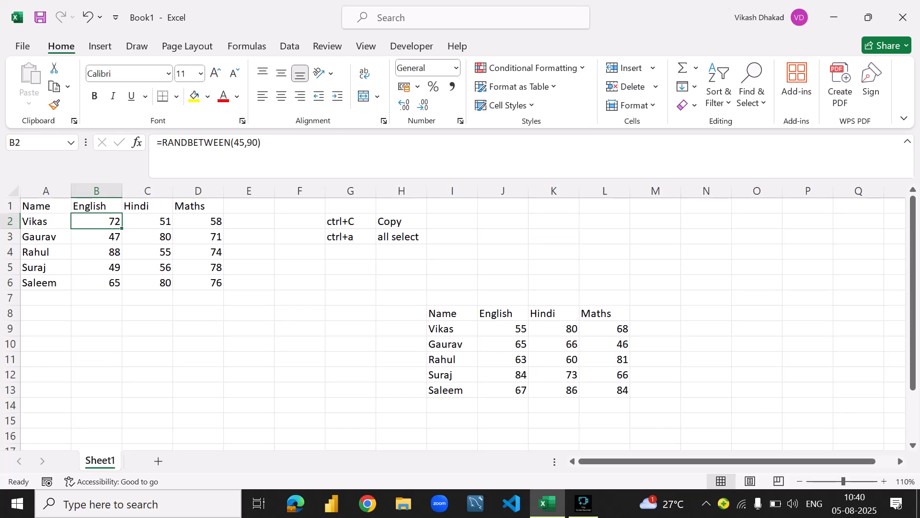
click(147, 237)
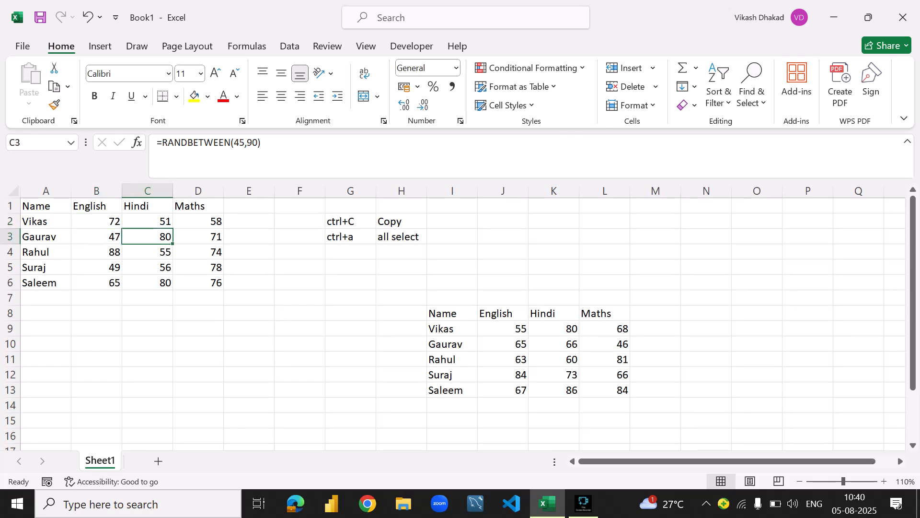
key(ctrl+a)
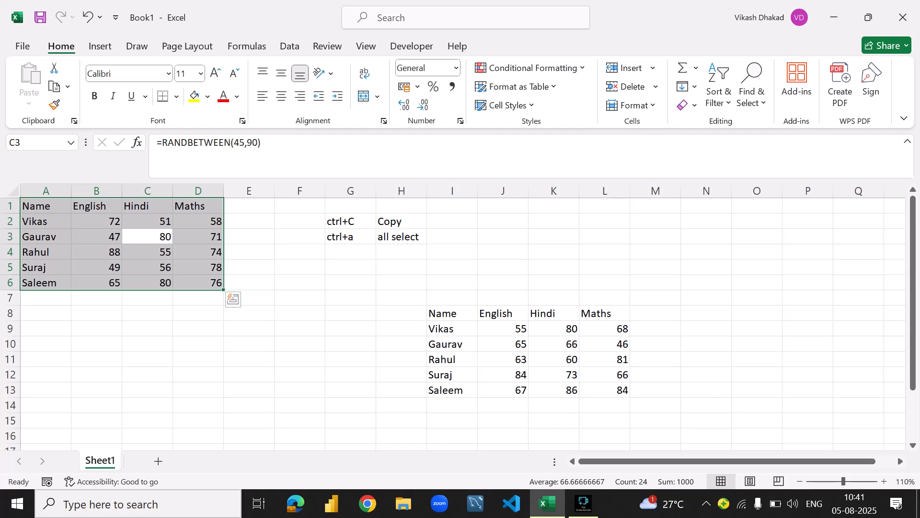
- Select the entire sheet from empty cell D13, then only the marks table from cell D4, viewing its Quick Analysis options
click(198, 389)
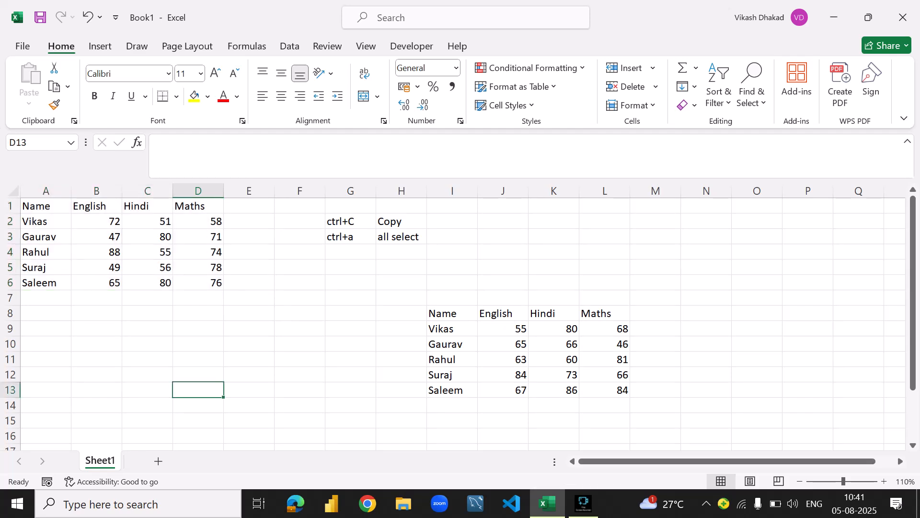
key(ctrl+a)
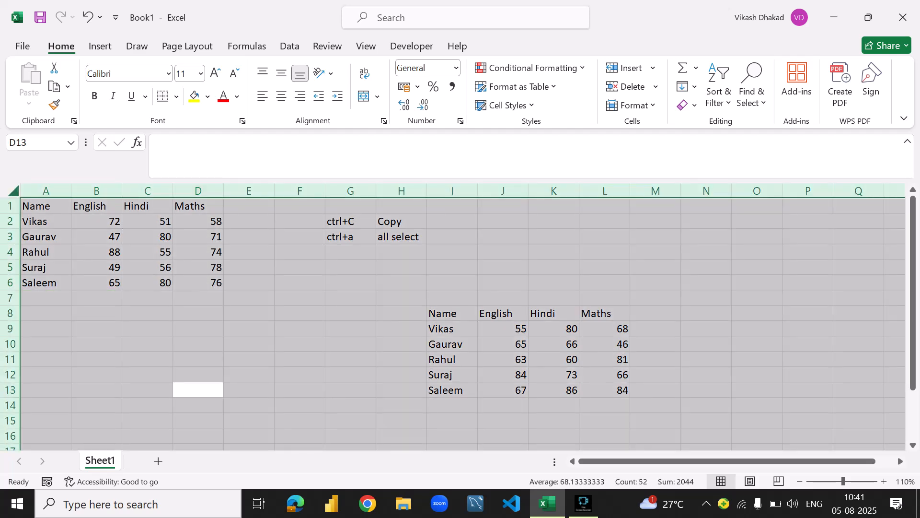
click(198, 251)
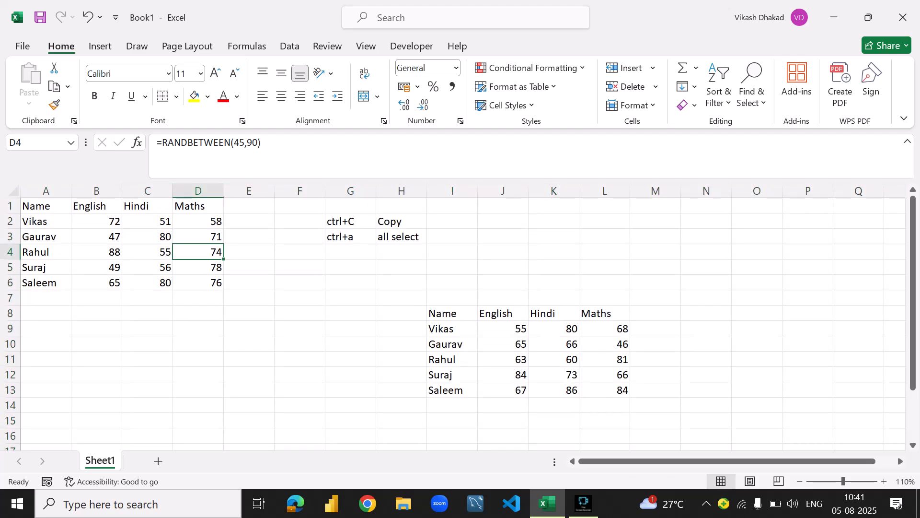
key(ctrl+a)
key(ctrl+q)
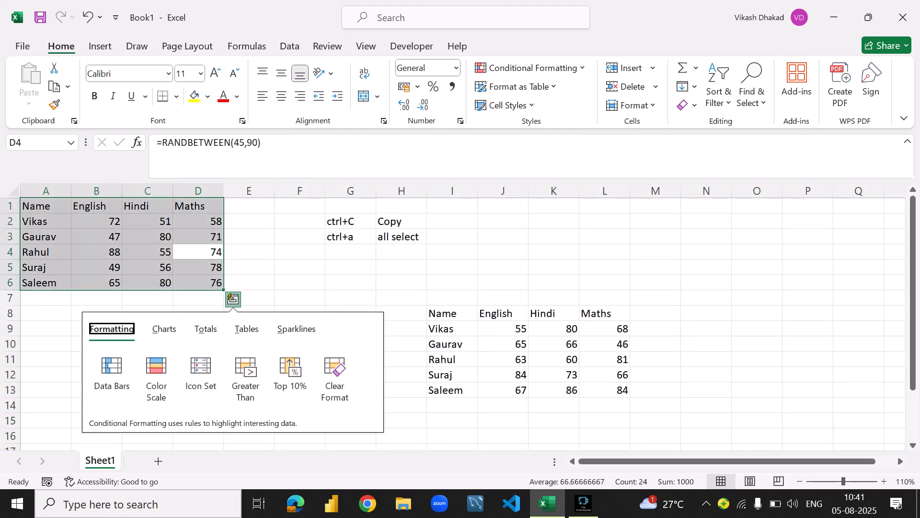
click(249, 252)
click(147, 252)
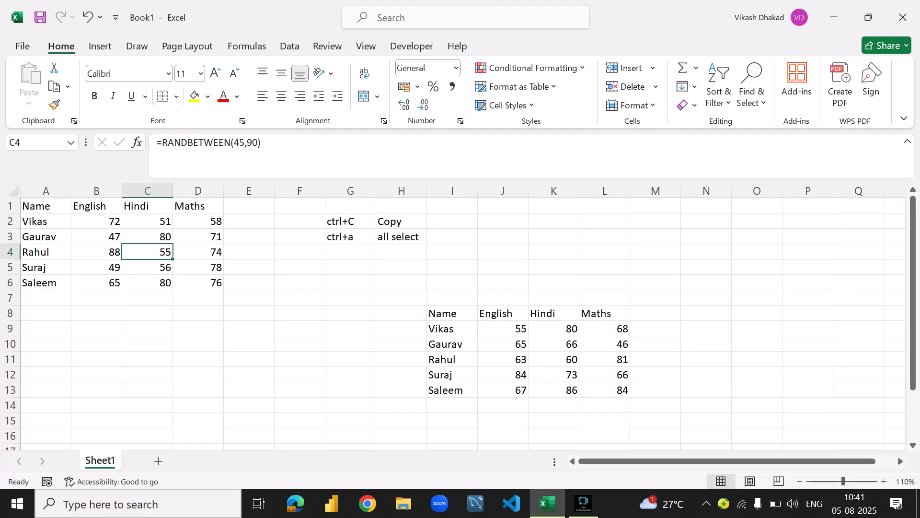
- Review the copy and select-all shortcut notes in cells G2:H3
click(350, 237)
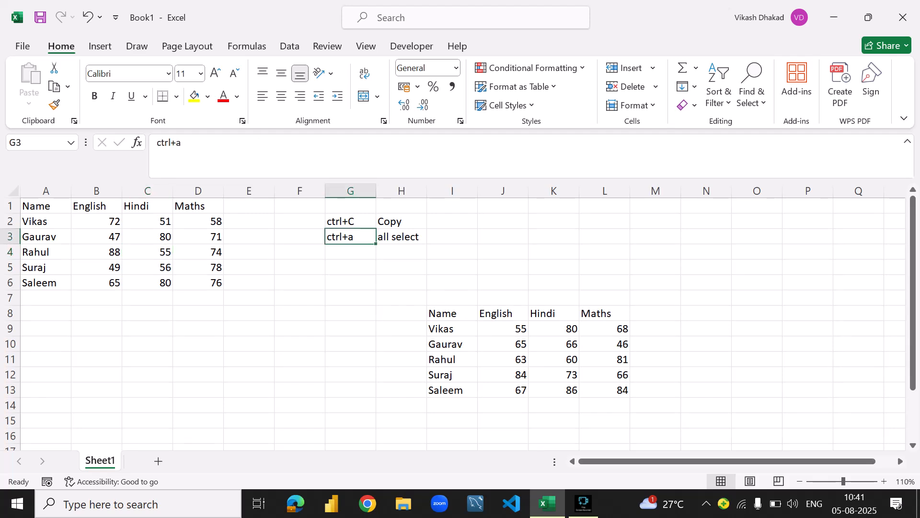
click(351, 222)
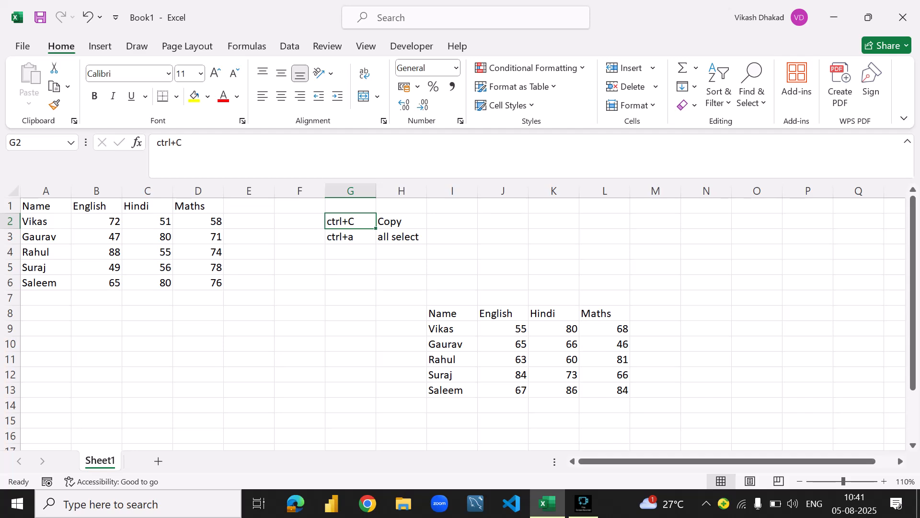
click(351, 237)
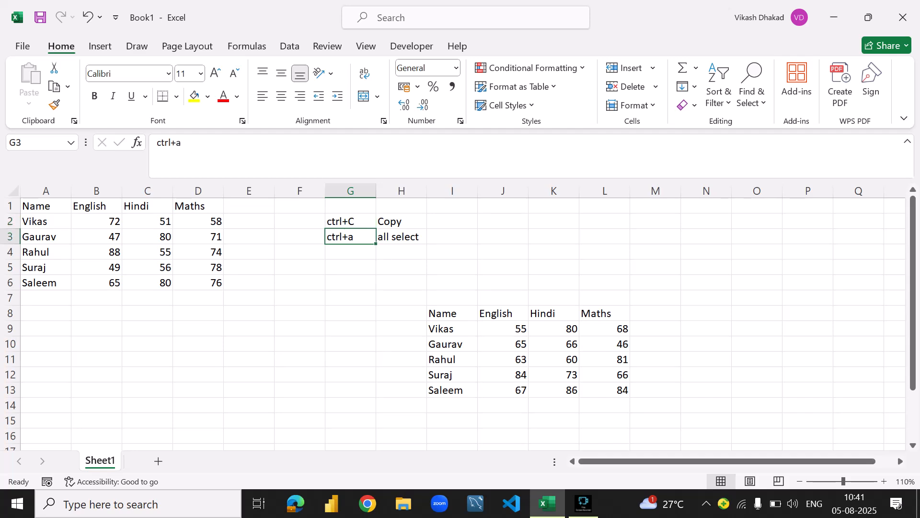
click(350, 222)
click(401, 222)
click(351, 221)
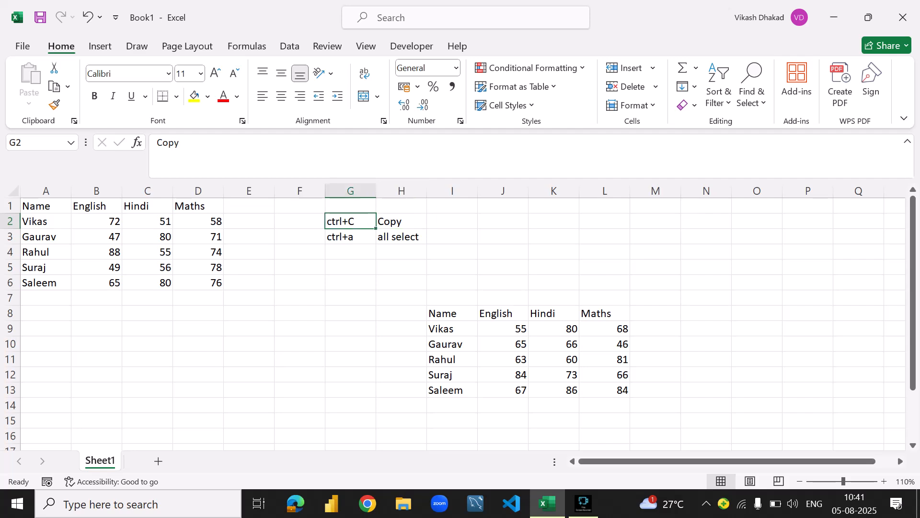
click(401, 221)
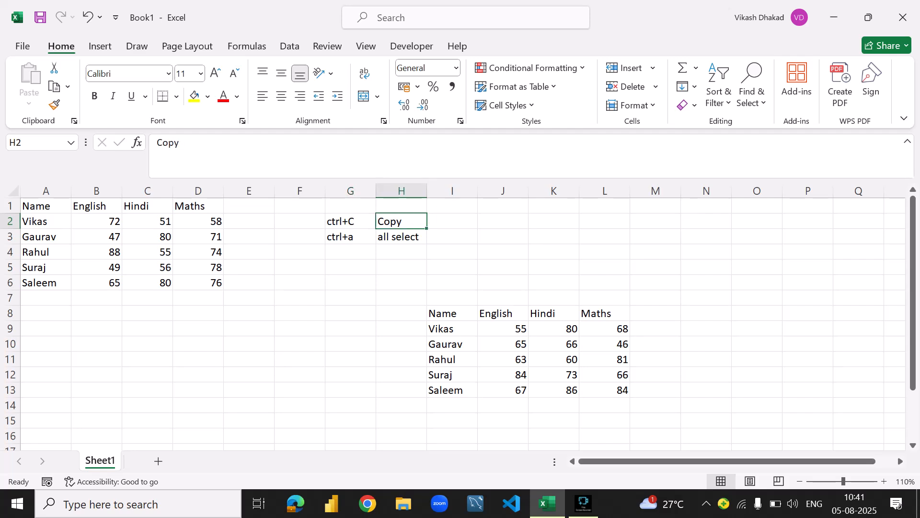
- Copy the whole marks table in A1:D6 and paste it starting at cell B17
click(96, 221)
key(ctrl+a)
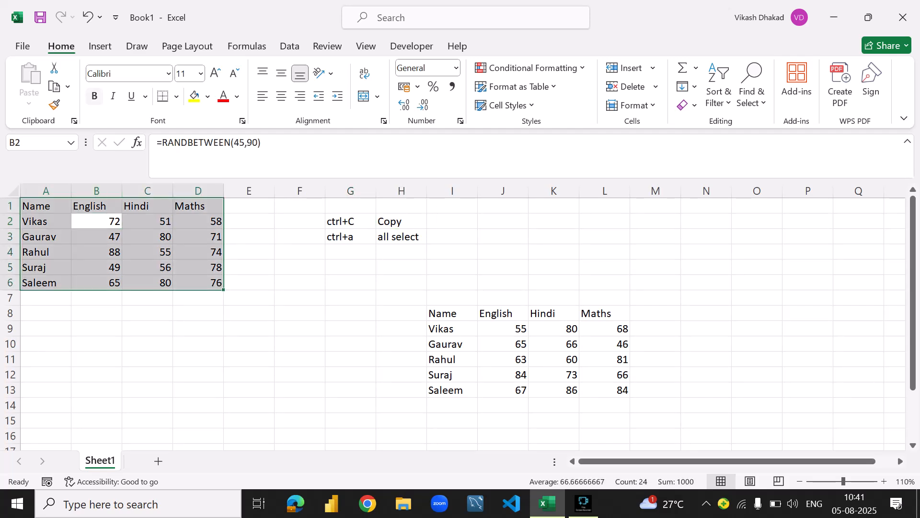
click(68, 86)
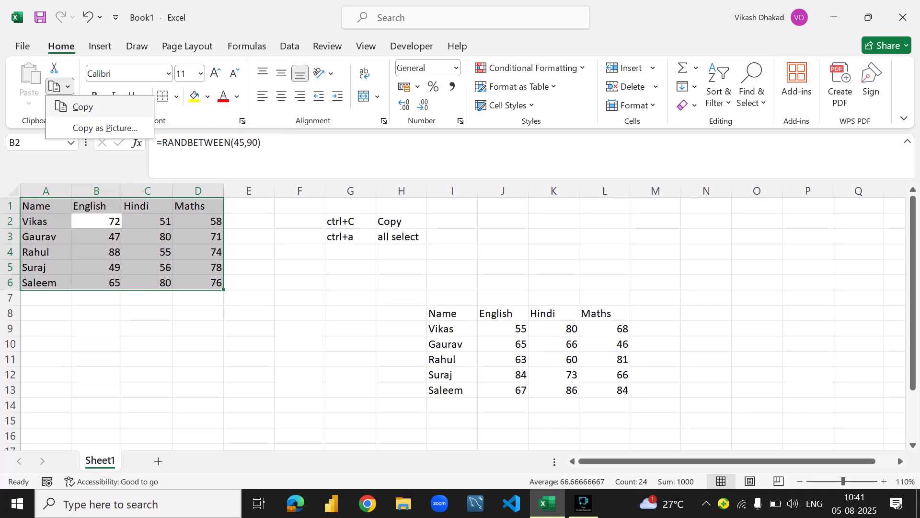
click(82, 107)
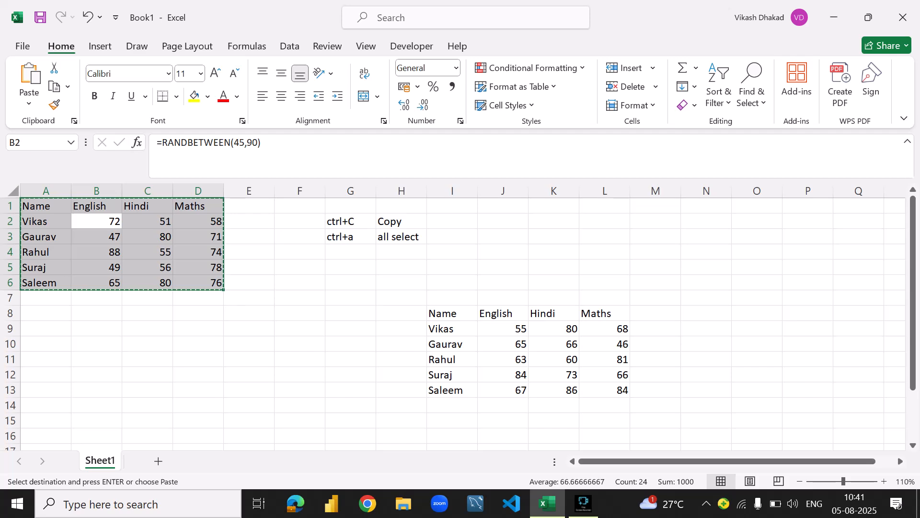
scroll(461, 321, down, 3)
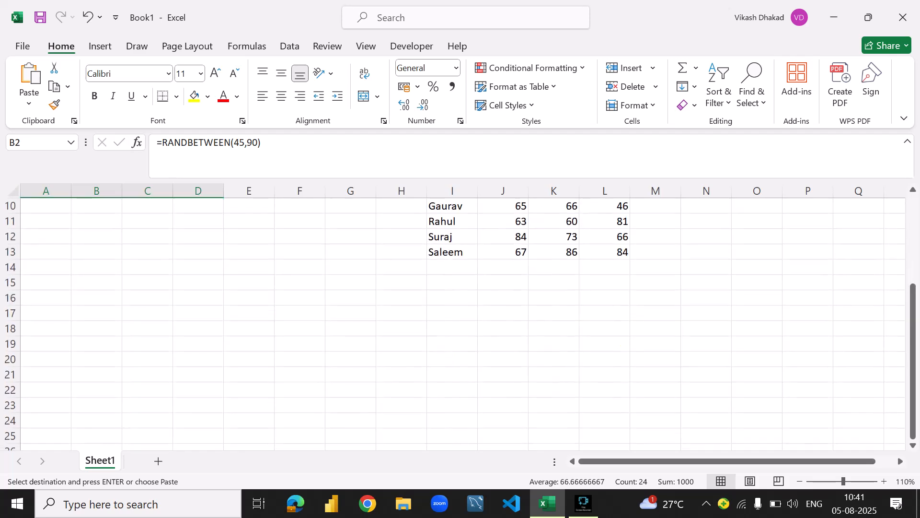
click(96, 313)
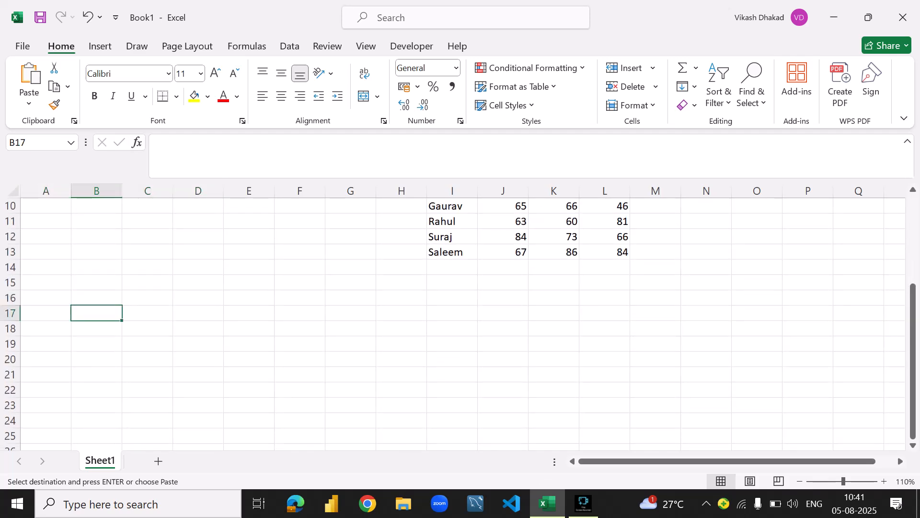
key(ctrl+v)
- Compare the table pasted at B17 with the original marks table and check the formula in cell D19
scroll(460, 321, up, 3)
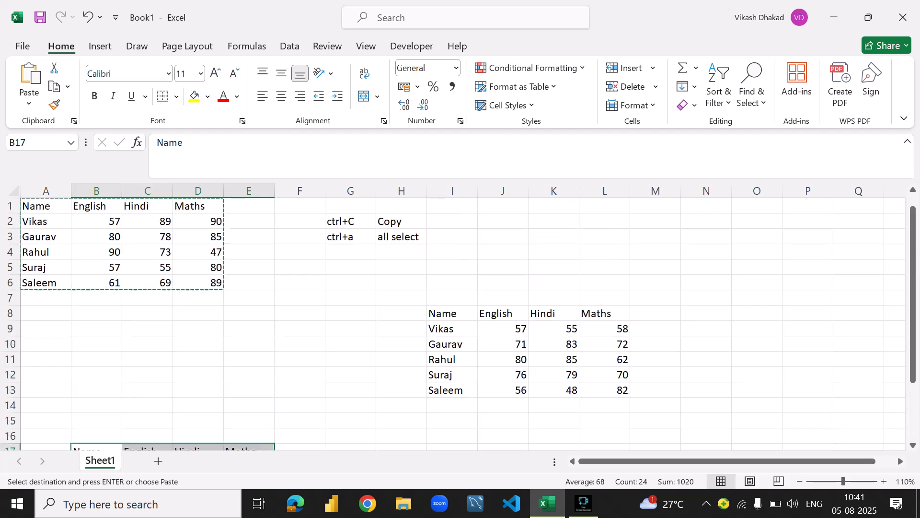
scroll(460, 322, down, 4)
scroll(460, 322, down, 2)
scroll(460, 321, up, 4)
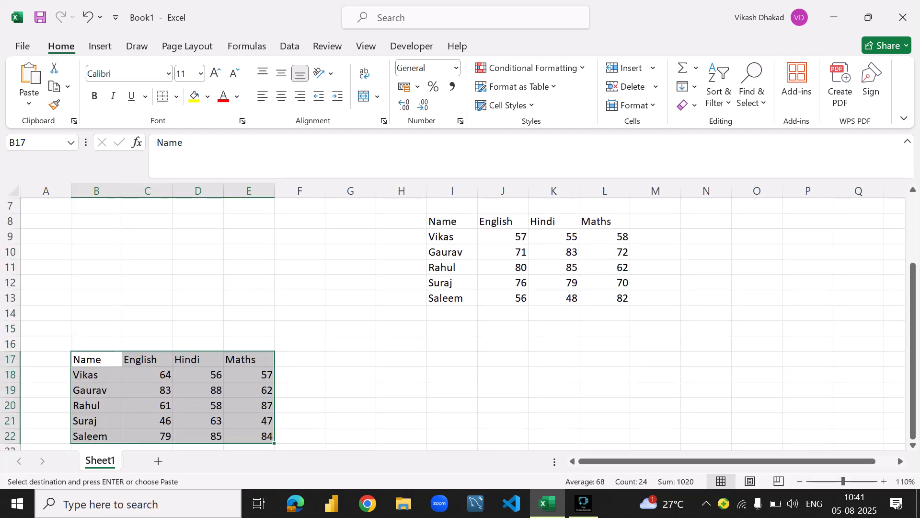
scroll(460, 322, down, 3)
click(198, 251)
scroll(460, 321, up, 5)
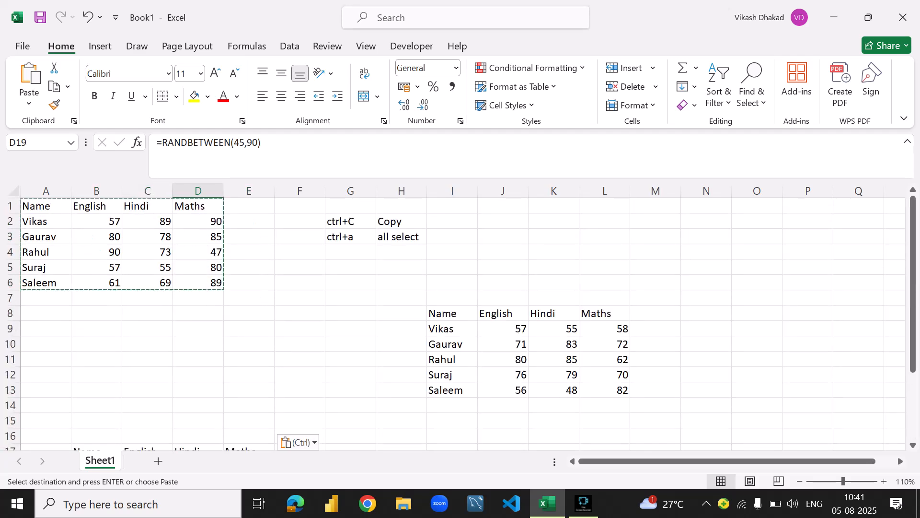
scroll(460, 322, down, 4)
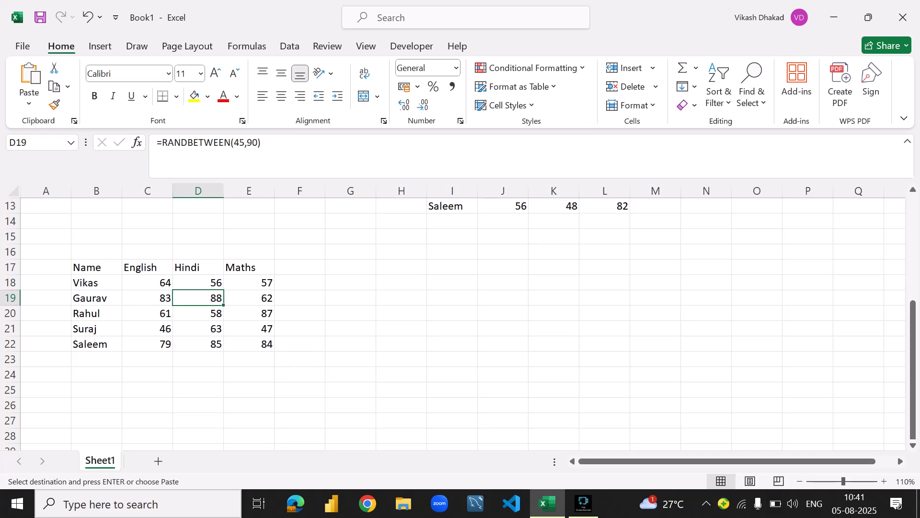
scroll(460, 321, up, 4)
- Open cell B2 for editing to inspect its random-value formula, then leave it as is and check cell B3
click(97, 221)
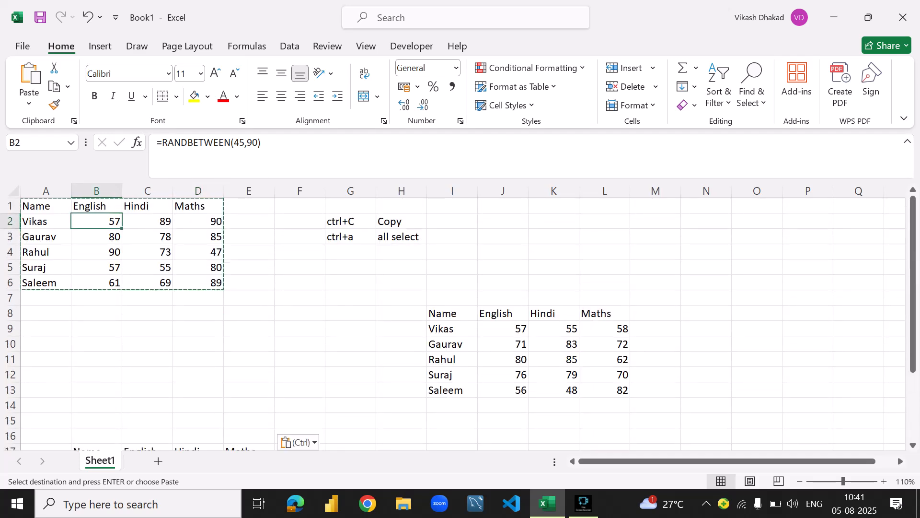
key(F2)
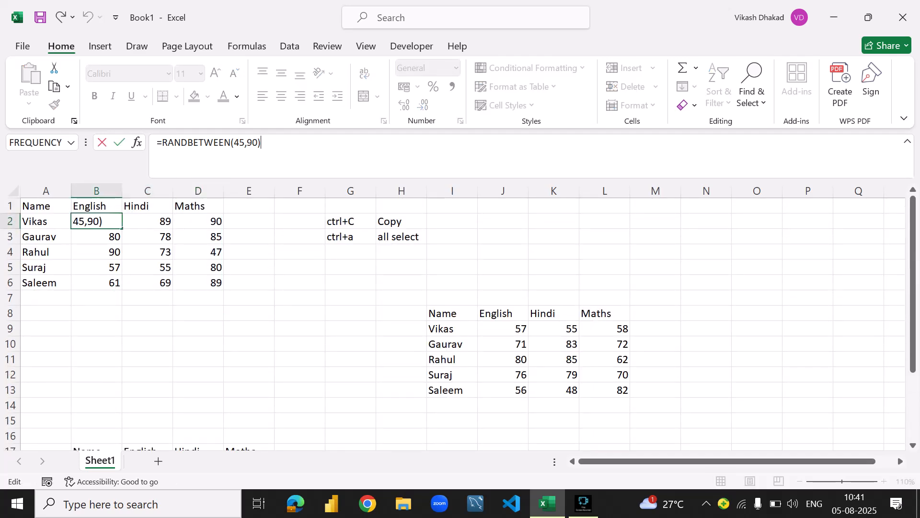
click(300, 267)
click(248, 252)
click(96, 237)
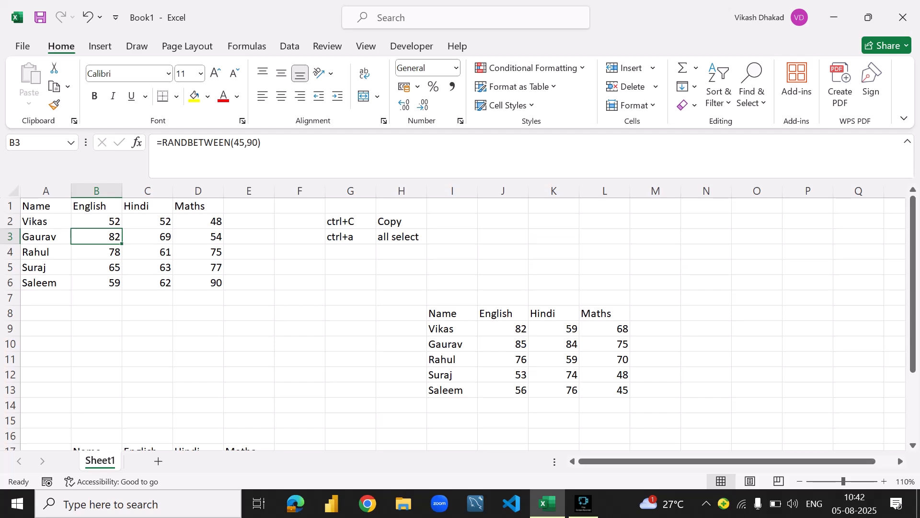
scroll(461, 317, down, 4)
scroll(460, 317, up, 4)
- Select the marks in B2:D6 and examine their Quick Analysis options and the formula behind them
drag(96, 222, 199, 283)
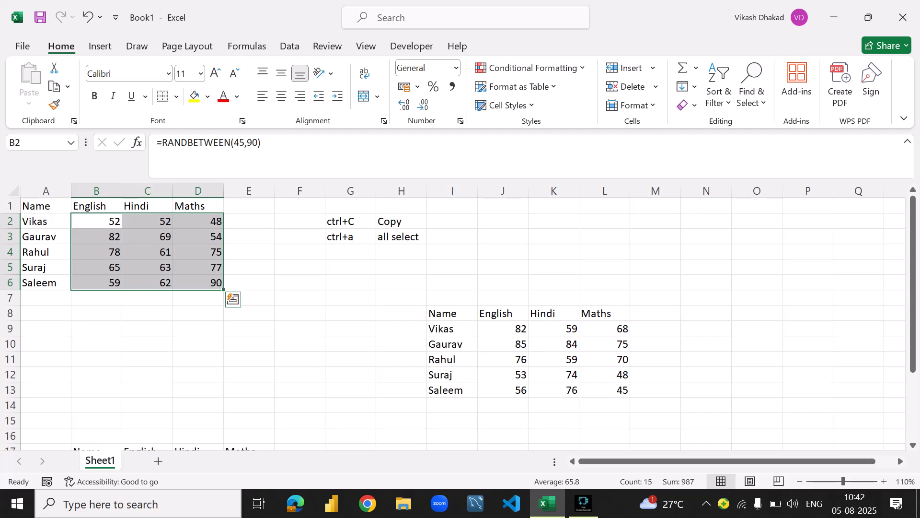
key(ctrl+q)
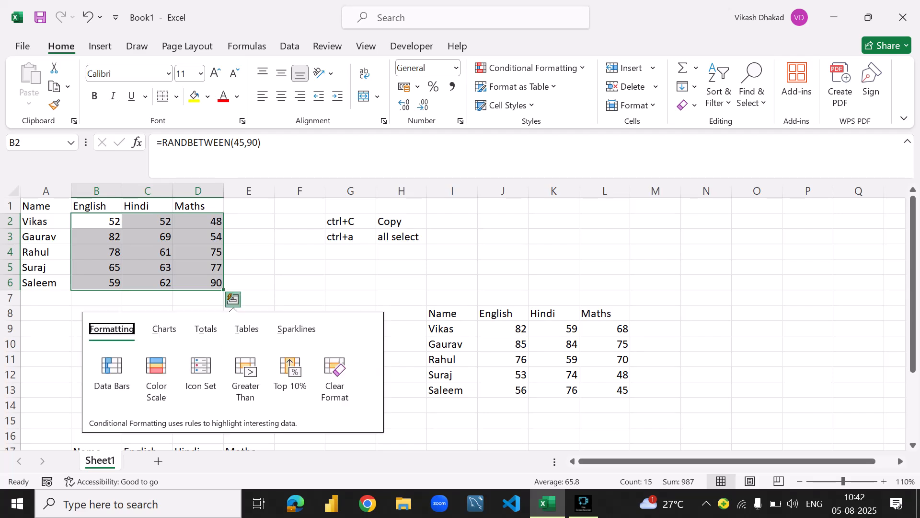
click(249, 237)
click(97, 221)
drag(97, 221, 199, 282)
click(271, 144)
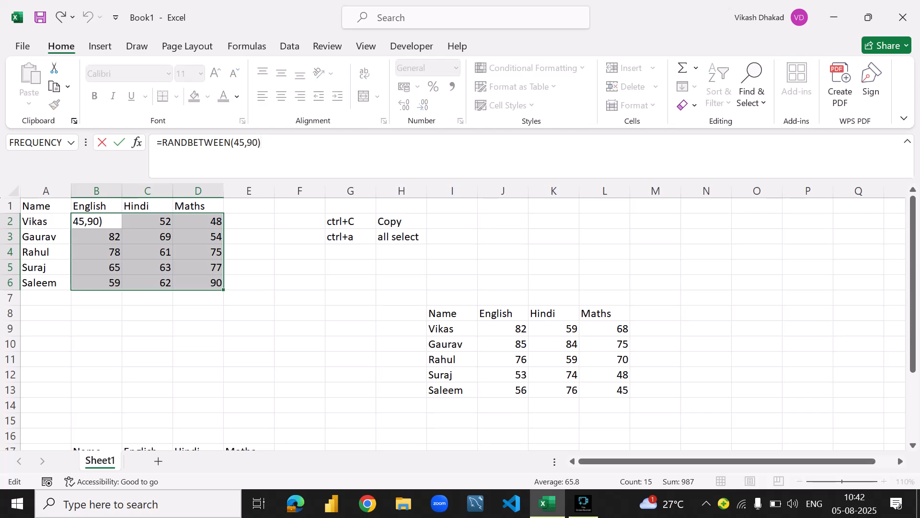
click(97, 252)
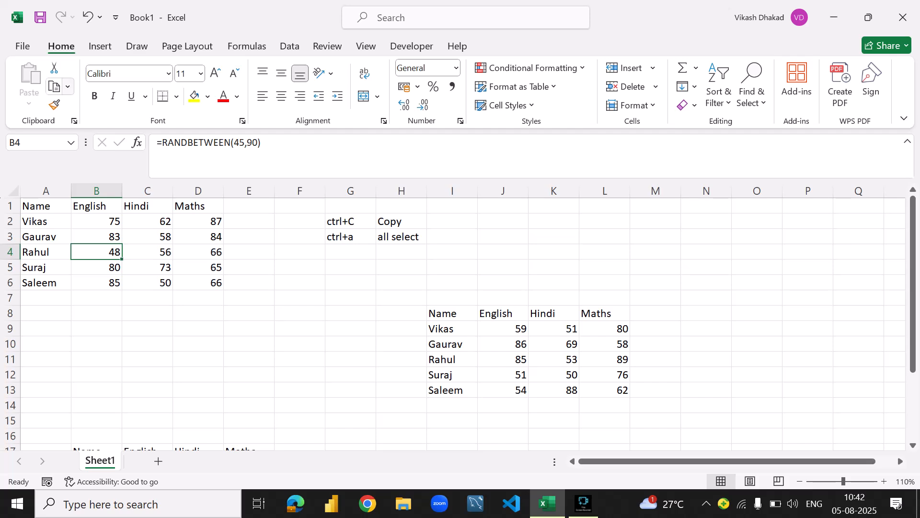
- Note the paste shortcut by entering "ctrl+V" in cell G4 and "Paste" in cell H4
scroll(460, 324, down, 7)
scroll(460, 324, up, 7)
click(350, 251)
text(c)
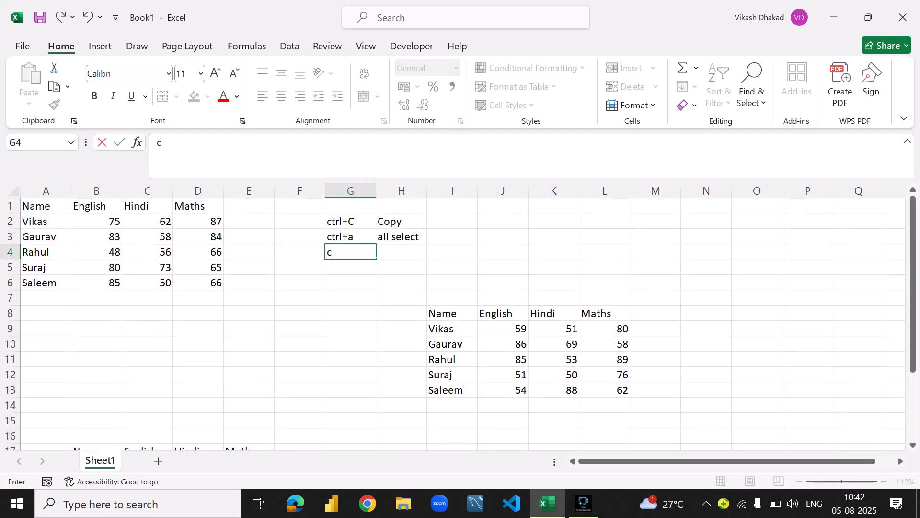
text(trl+V)
key(Tab)
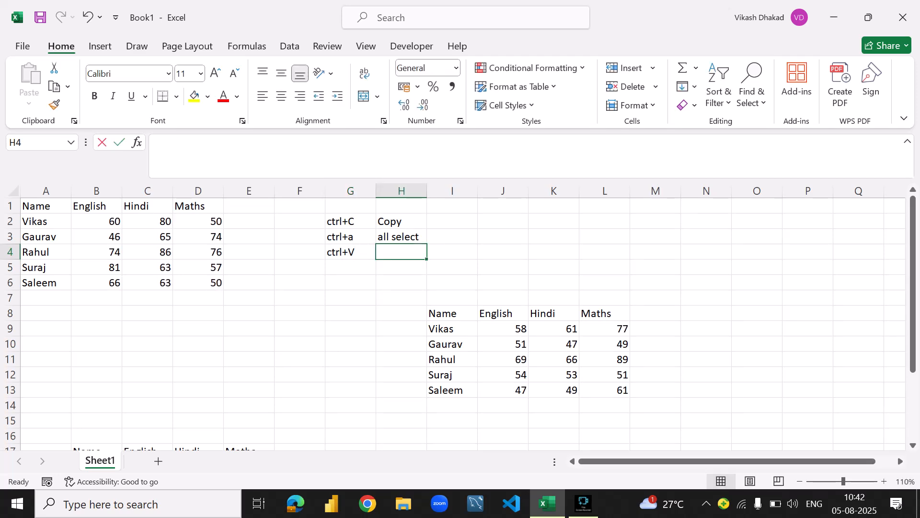
text(Paste)
key(Return)
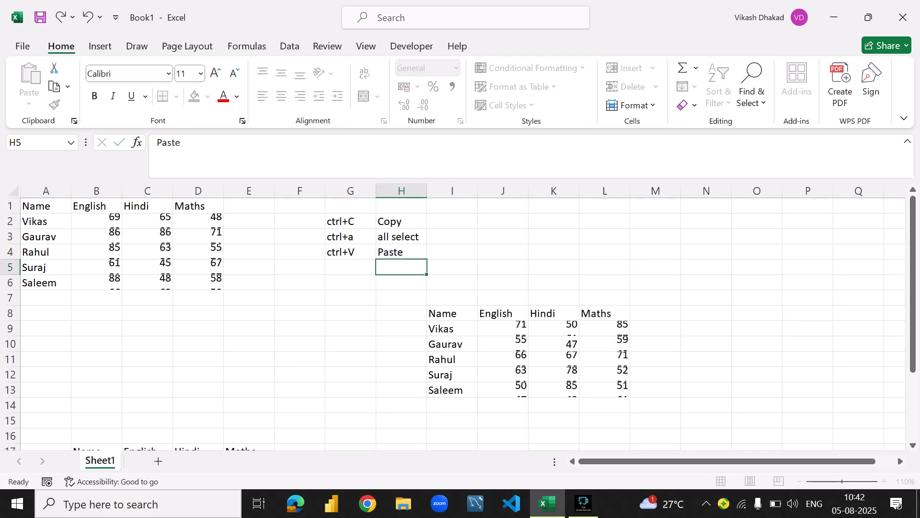
- Review the copy, select-all and paste shortcut notes in cells G2:H4
click(351, 221)
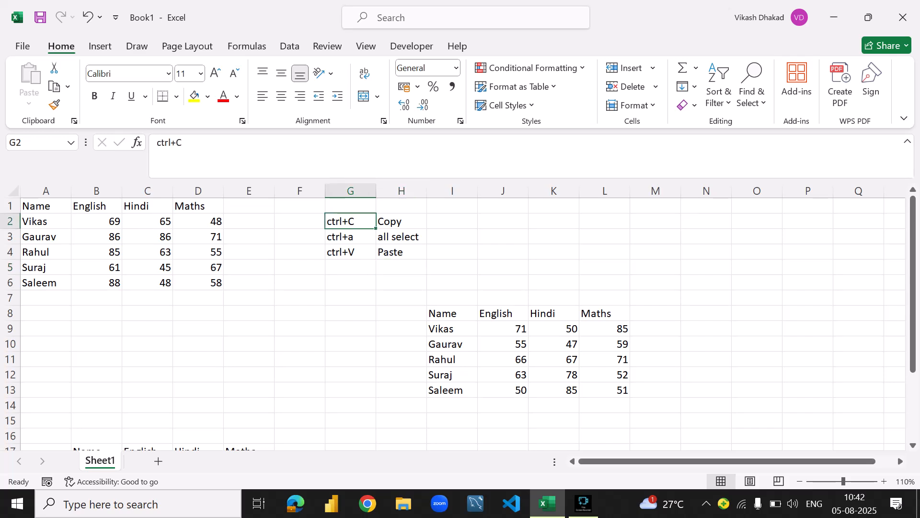
click(402, 222)
click(351, 237)
click(350, 252)
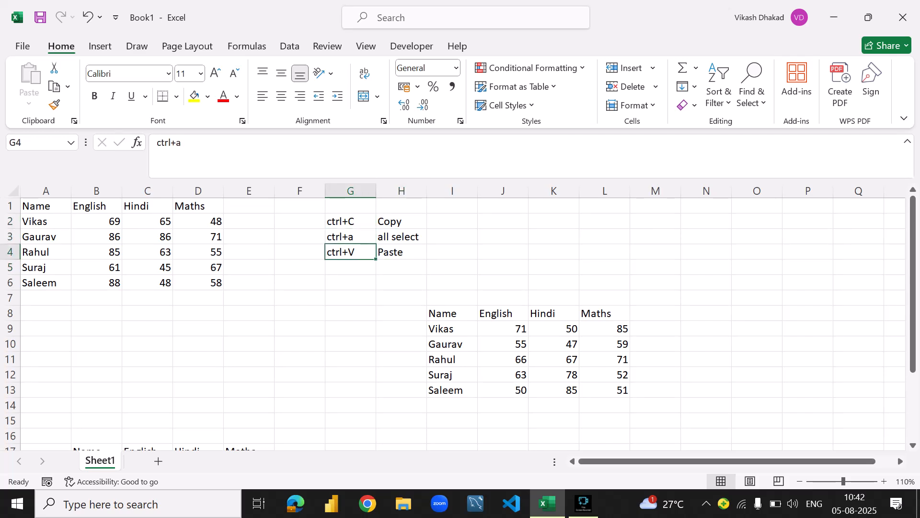
click(401, 237)
click(350, 222)
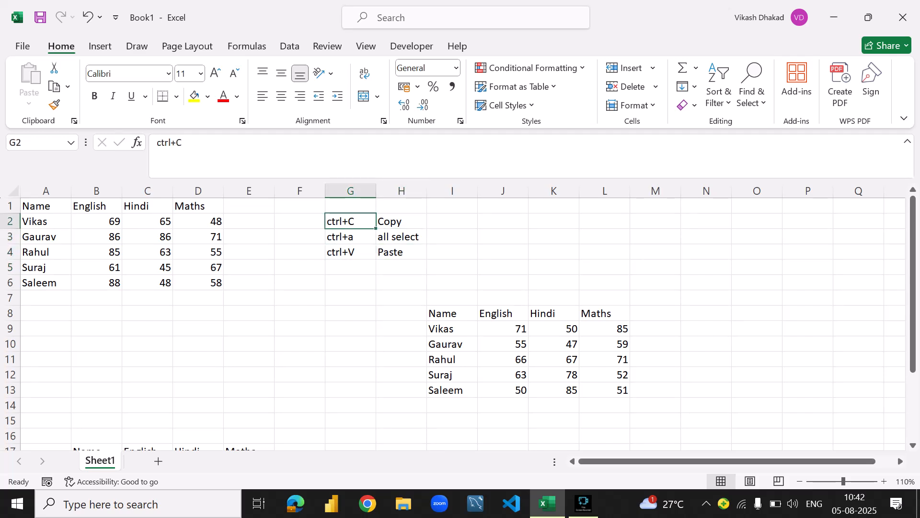
click(402, 221)
click(401, 252)
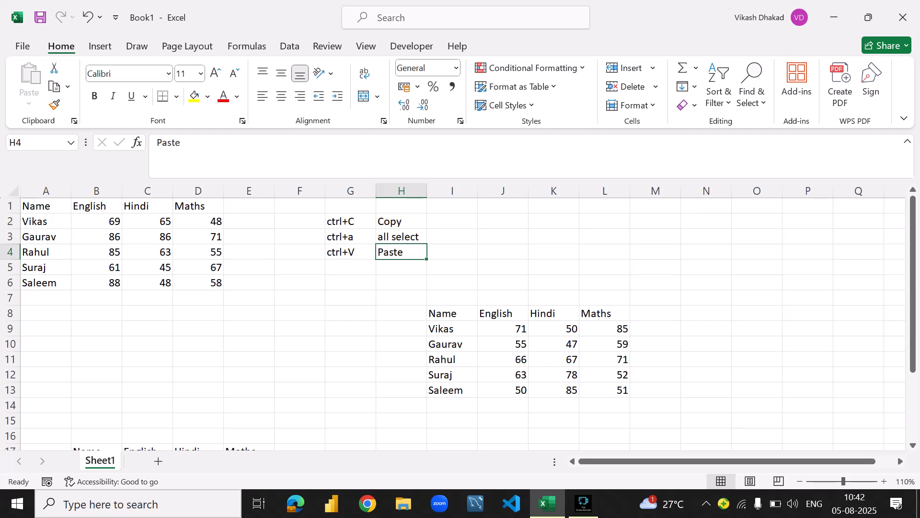
- Copy the marks table in B17:E22 and paste it starting at cell L18
scroll(463, 324, down, 5)
scroll(462, 324, up, 2)
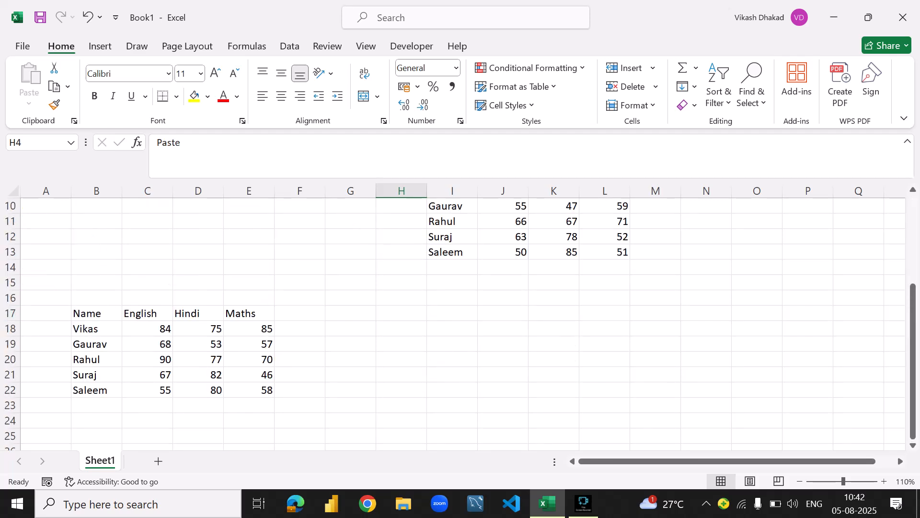
click(96, 314)
drag(96, 314, 249, 390)
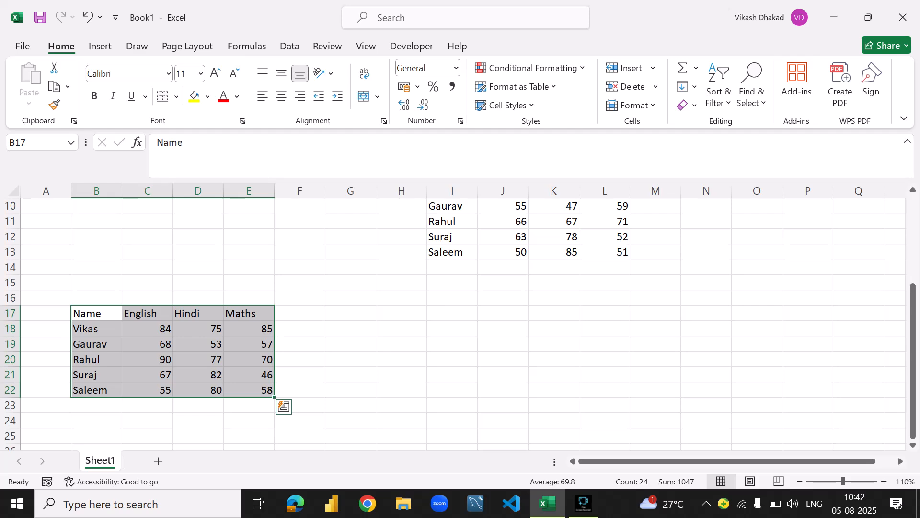
key(ctrl+c)
click(68, 87)
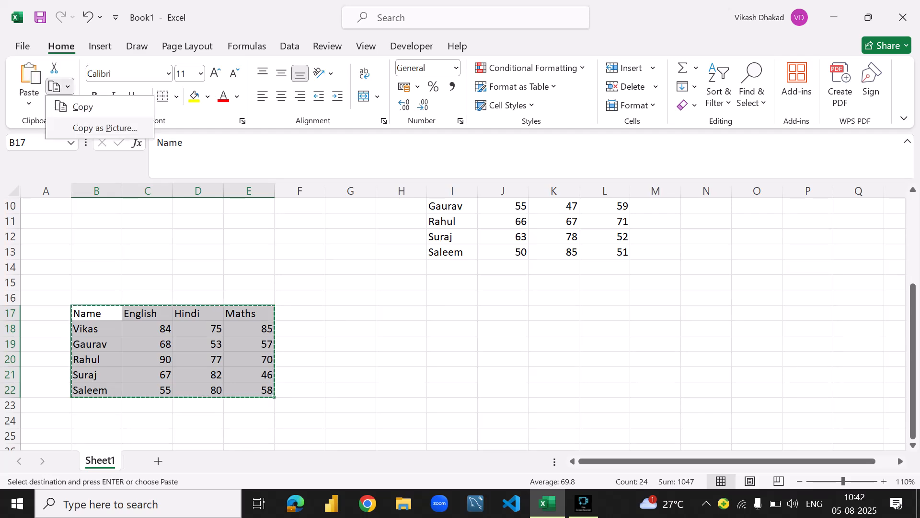
click(83, 107)
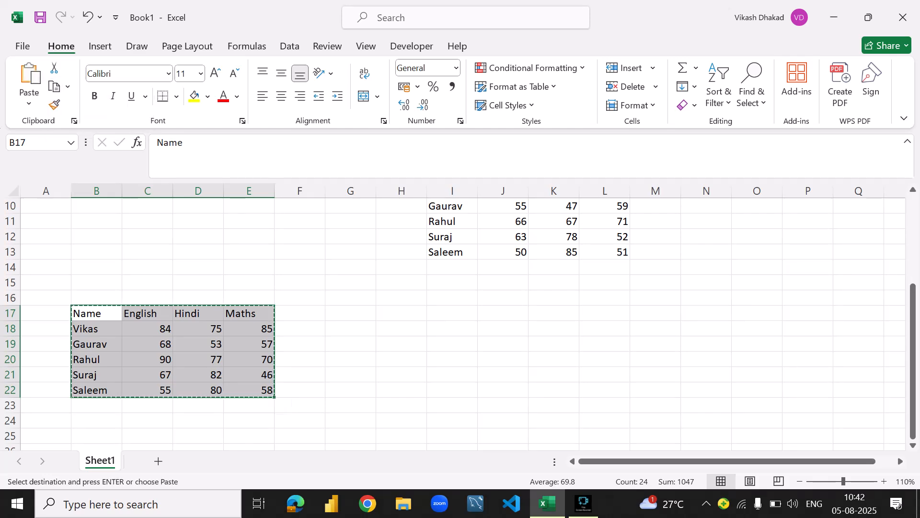
click(604, 329)
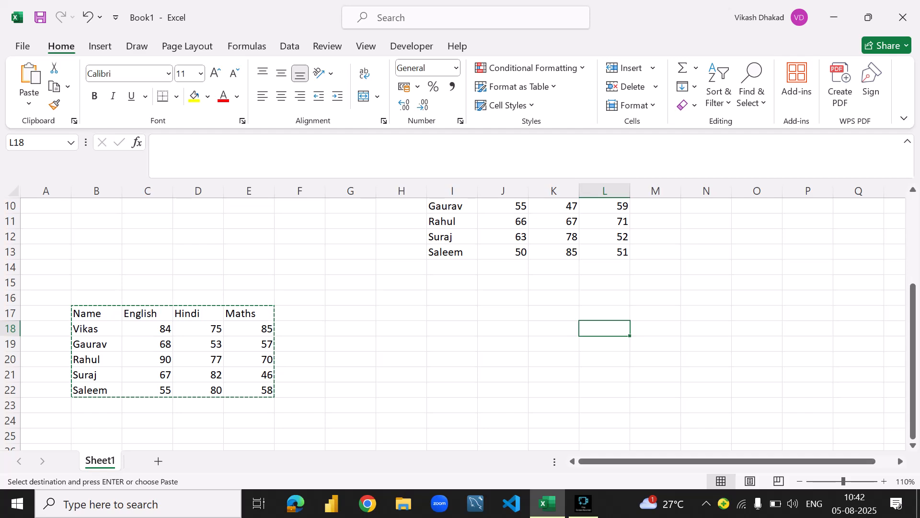
key(ctrl+v)
- Try pasting another copy of the marks table at cell I18, then undo that paste
click(453, 328)
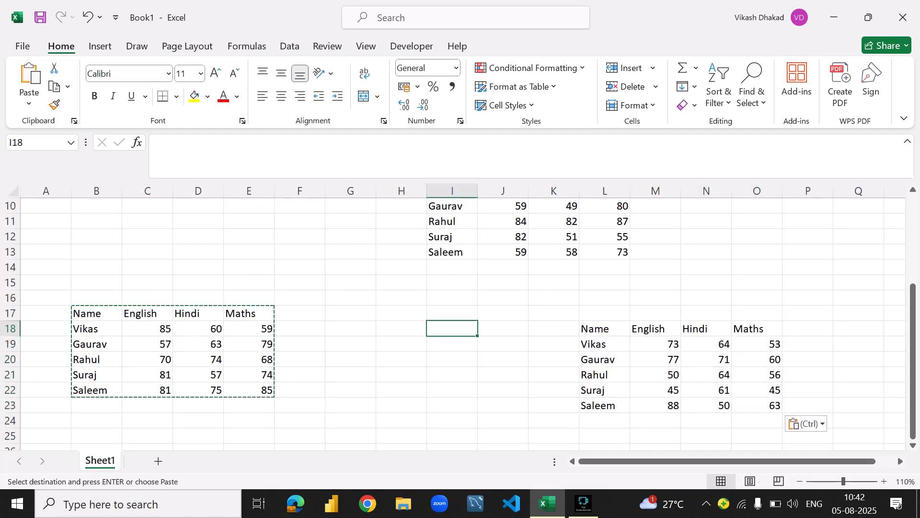
key(ctrl+v)
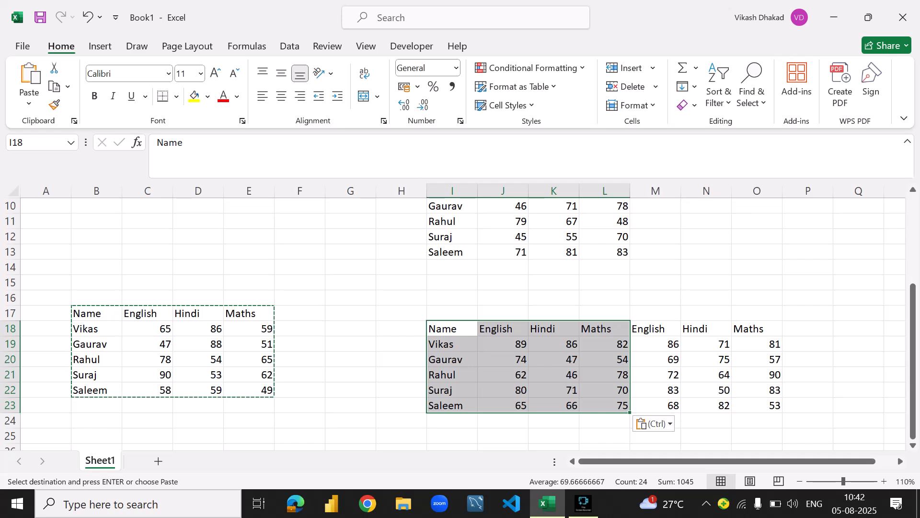
key(ctrl+z)
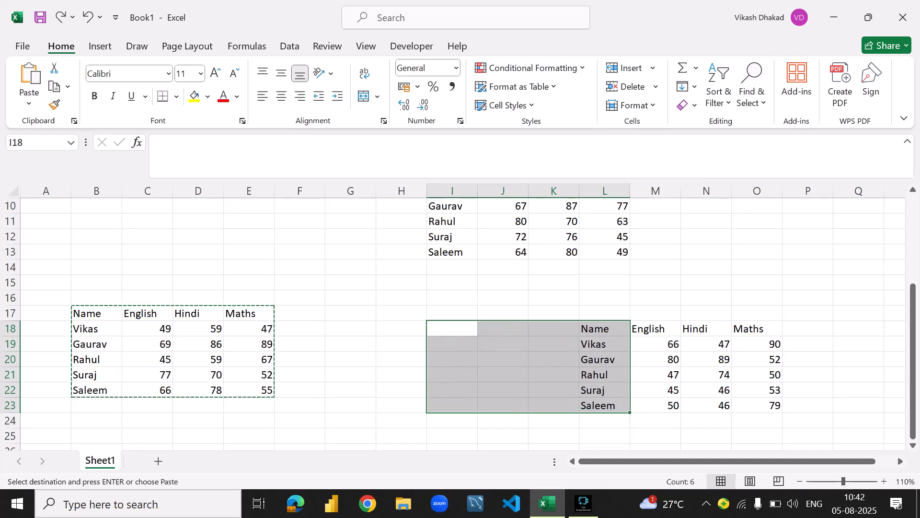
click(554, 298)
click(351, 313)
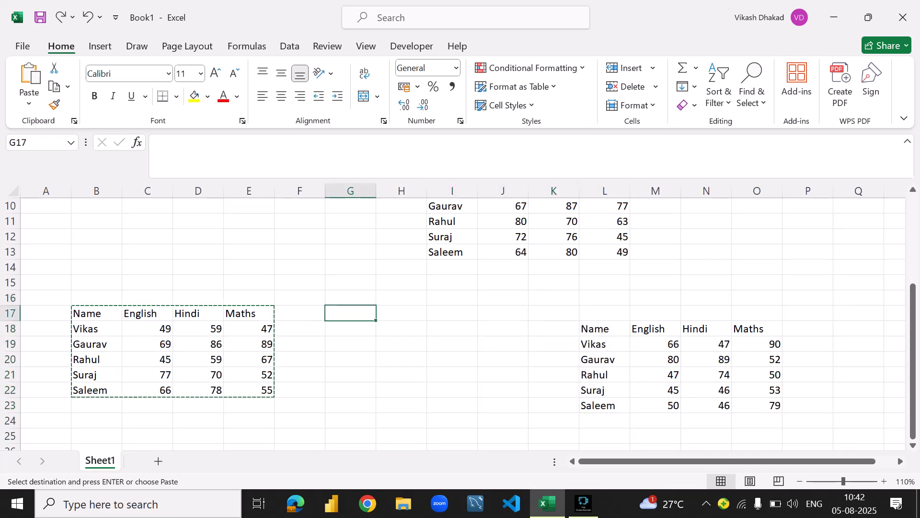
- Look over the marks tables, highlighting the one in I8:L13 and the empty destination cells O1 and N1
scroll(460, 316, up, 3)
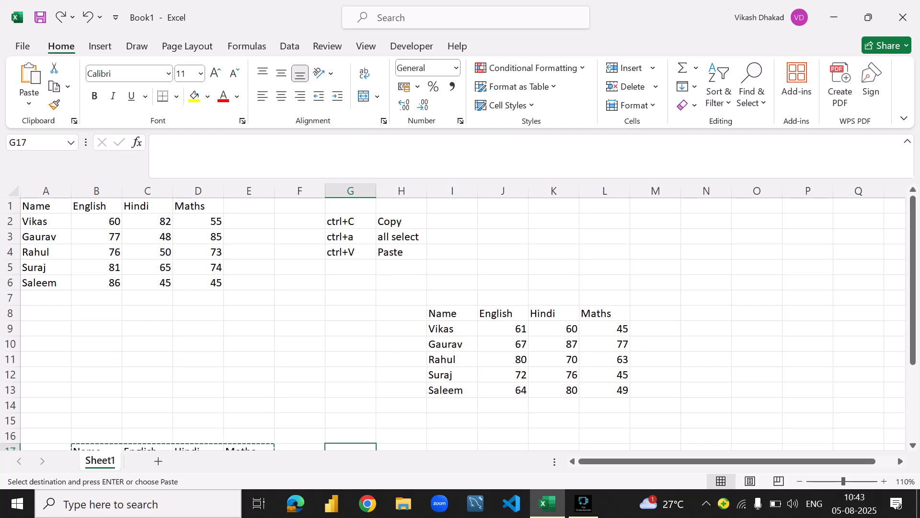
scroll(461, 316, down, 7)
scroll(460, 316, up, 7)
scroll(460, 317, down, 4)
scroll(460, 317, up, 4)
drag(451, 313, 605, 390)
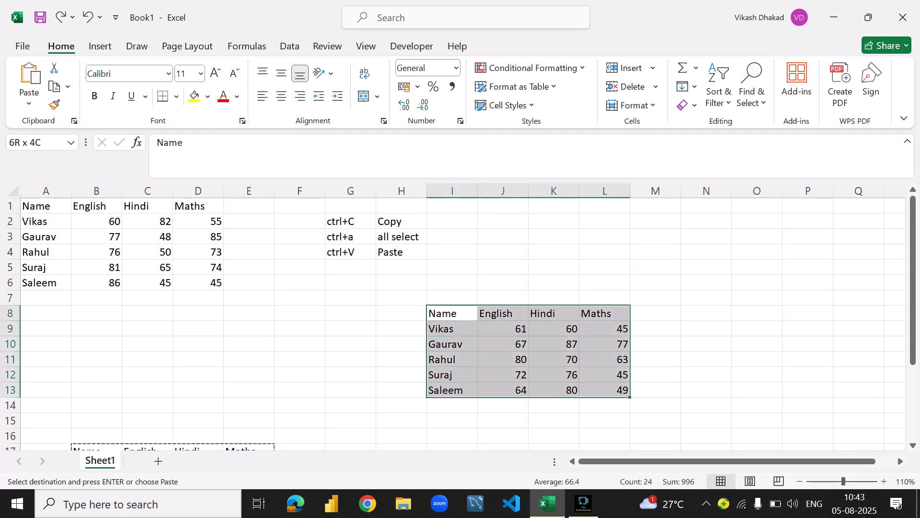
click(757, 206)
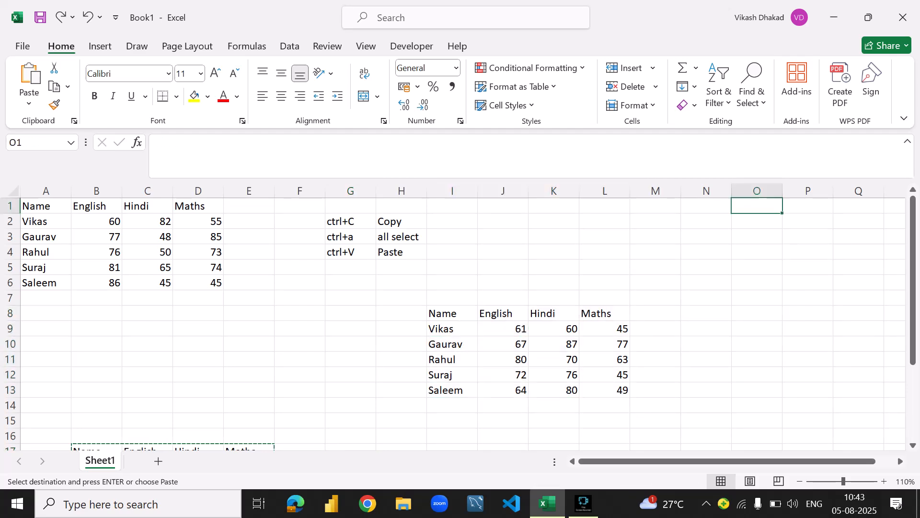
drag(451, 313, 605, 390)
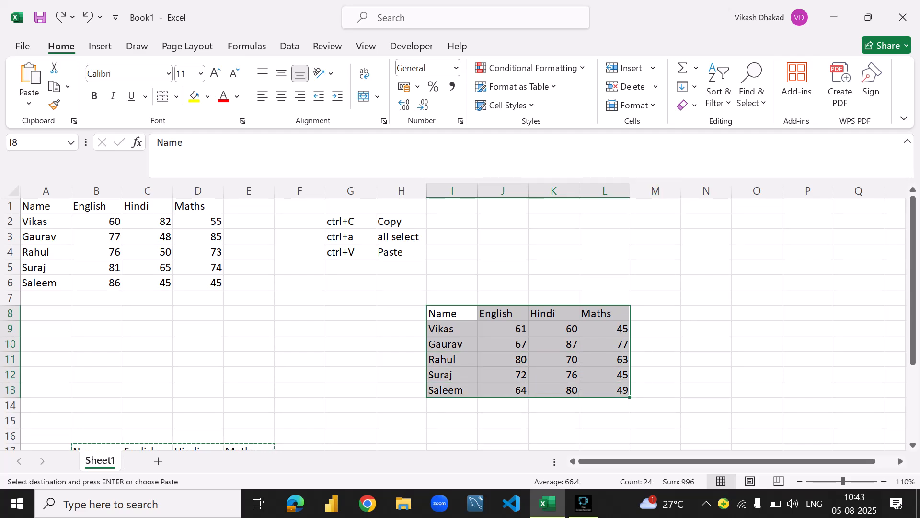
click(706, 205)
drag(450, 313, 605, 405)
click(706, 206)
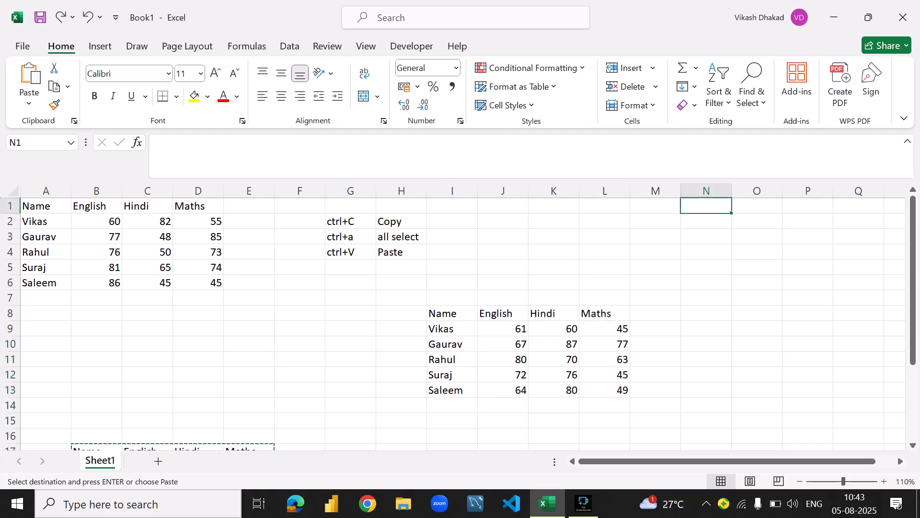
- Demonstrate selecting the entire I8:L13 marks table from its Name header in I8, ending with only N1 selected
drag(451, 313, 605, 389)
click(451, 313)
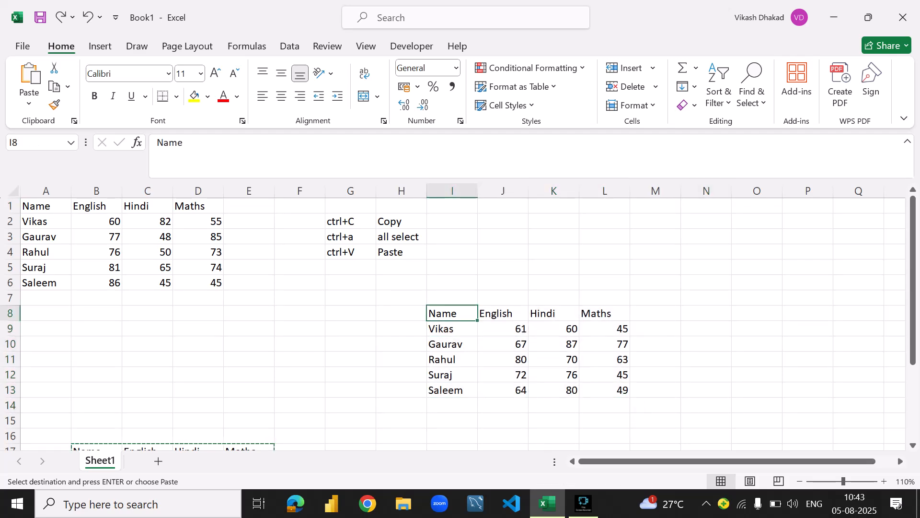
key(ctrl+a)
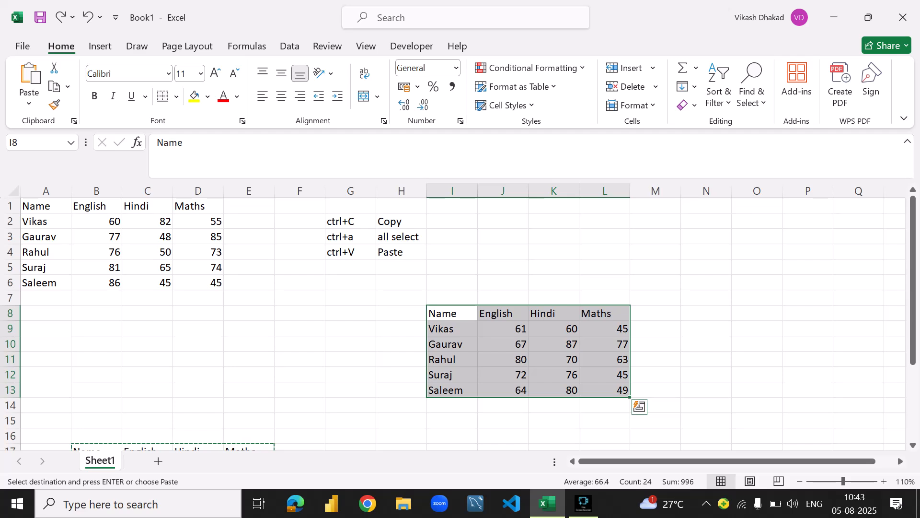
click(450, 313)
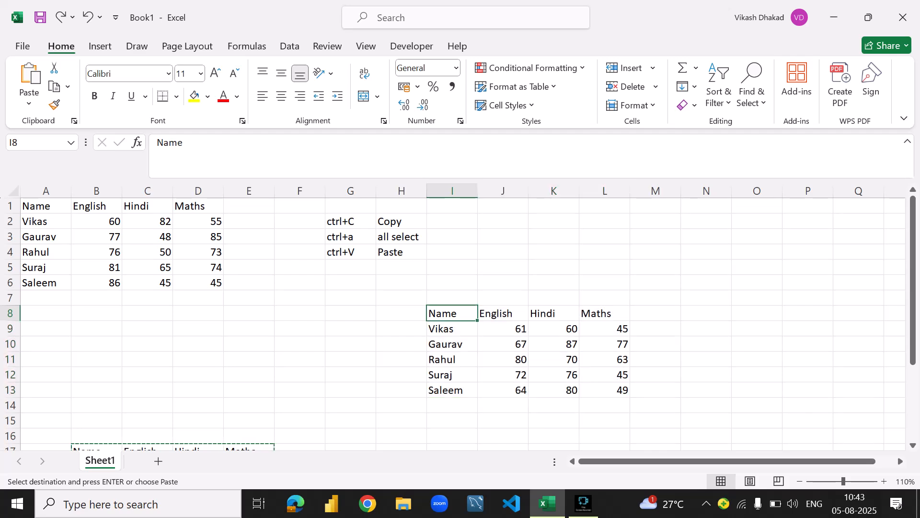
key(ctrl+shift+Right)
key(ctrl+shift+Down)
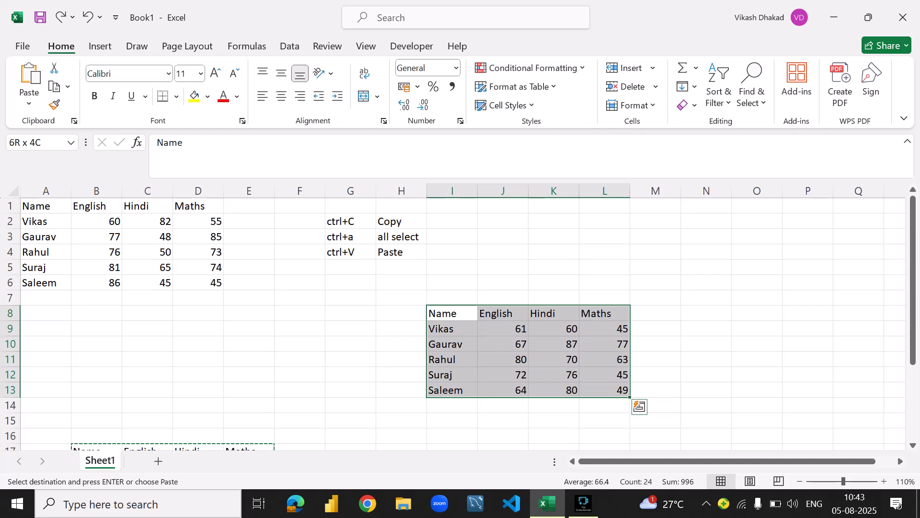
click(706, 205)
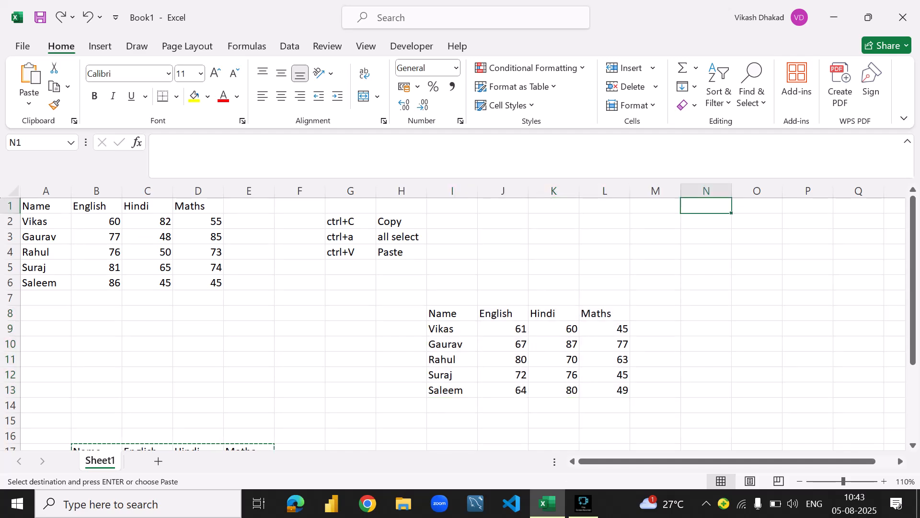
- Cut the marks table in I8:L13 and paste it starting at cell N1
drag(452, 314, 606, 390)
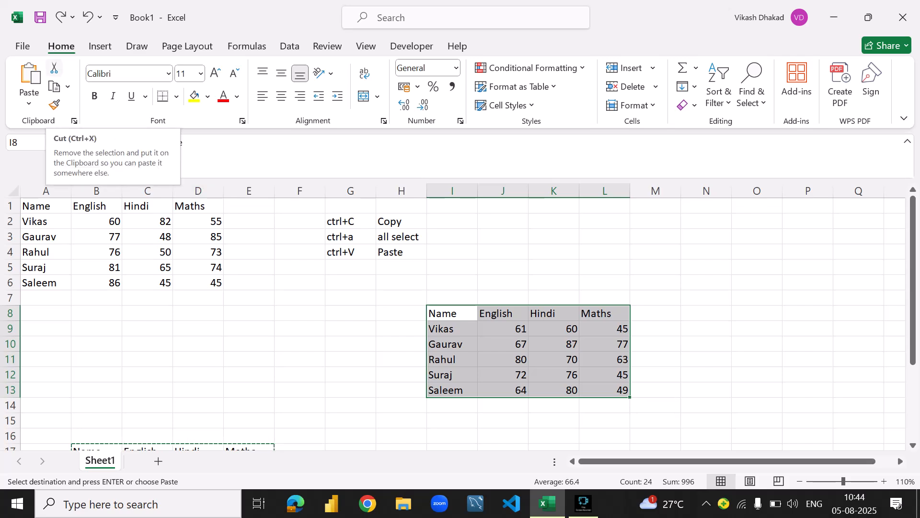
click(54, 68)
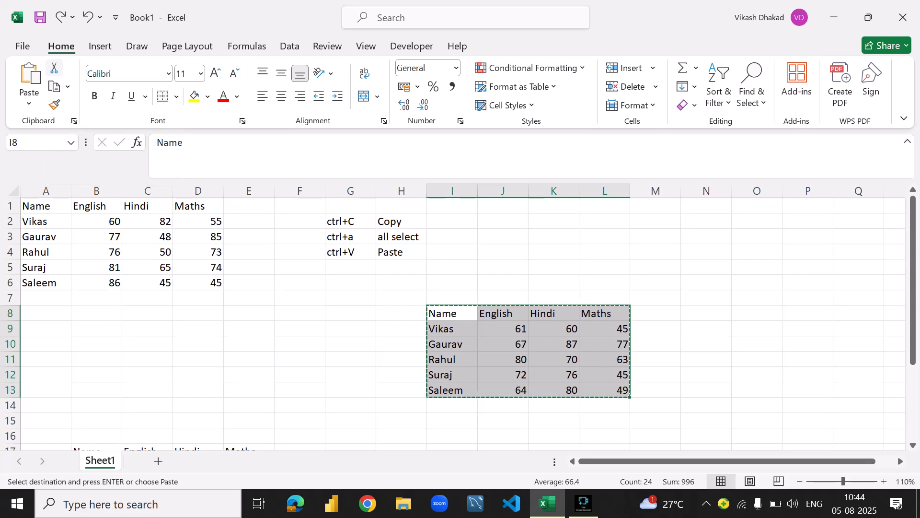
click(706, 206)
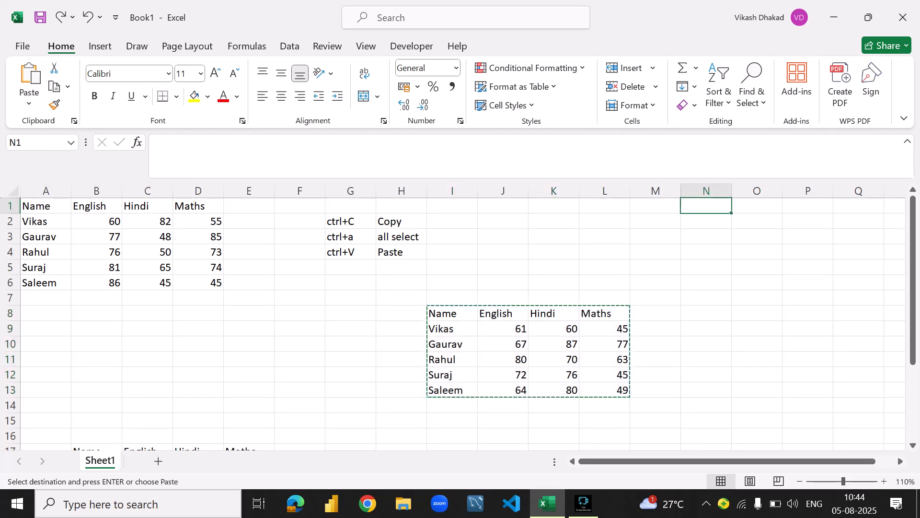
key(ctrl+v)
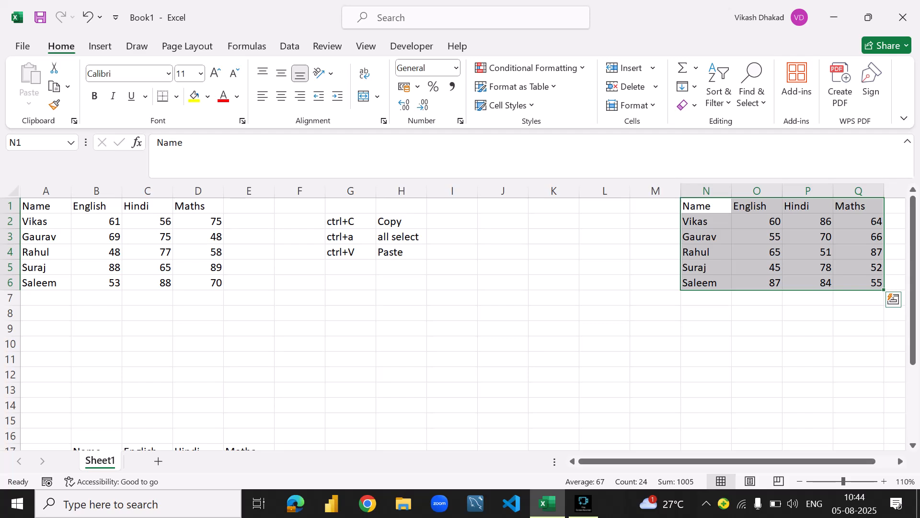
- Undo the table's move to N1, repeat the paste there, undo it again, and paste the cut table back at N1
key(ctrl+z)
click(554, 359)
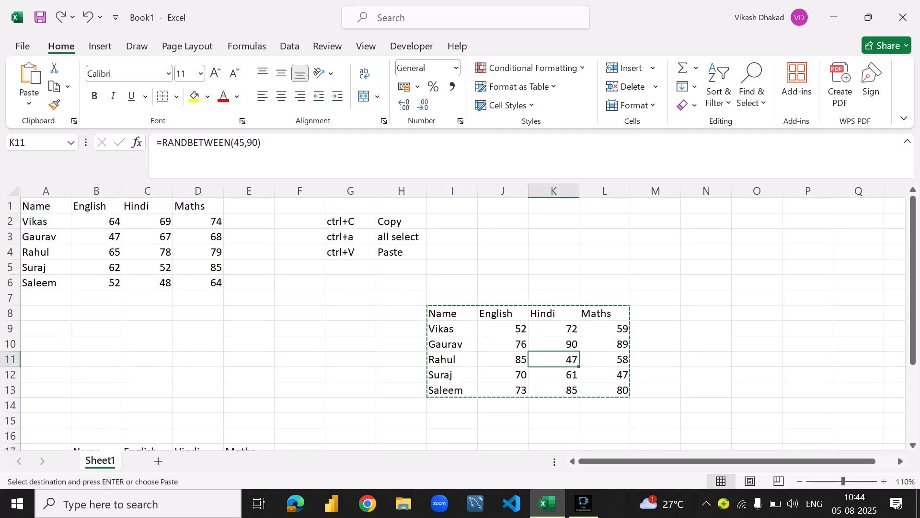
click(452, 313)
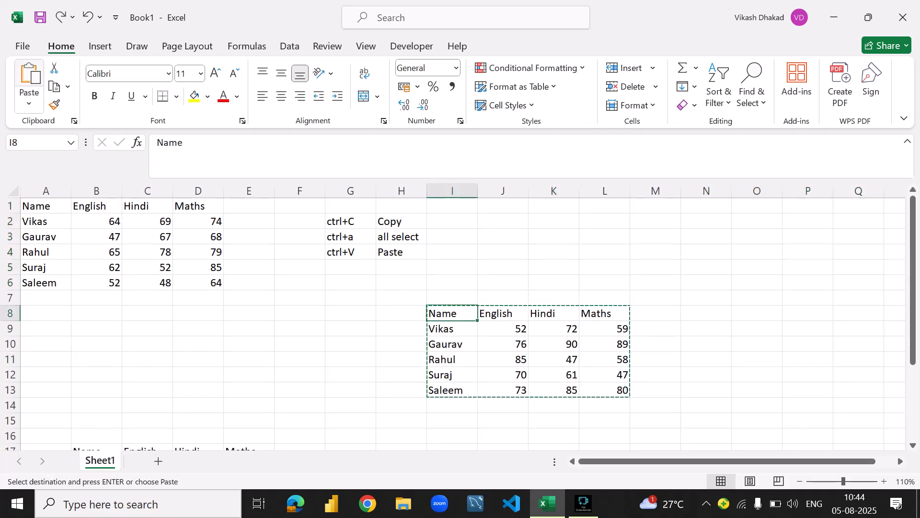
click(706, 206)
key(Return)
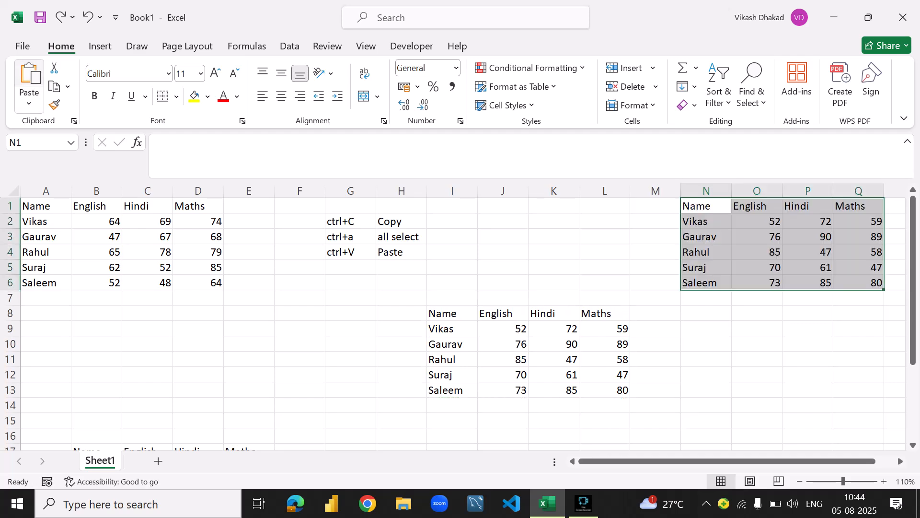
key(ctrl+z)
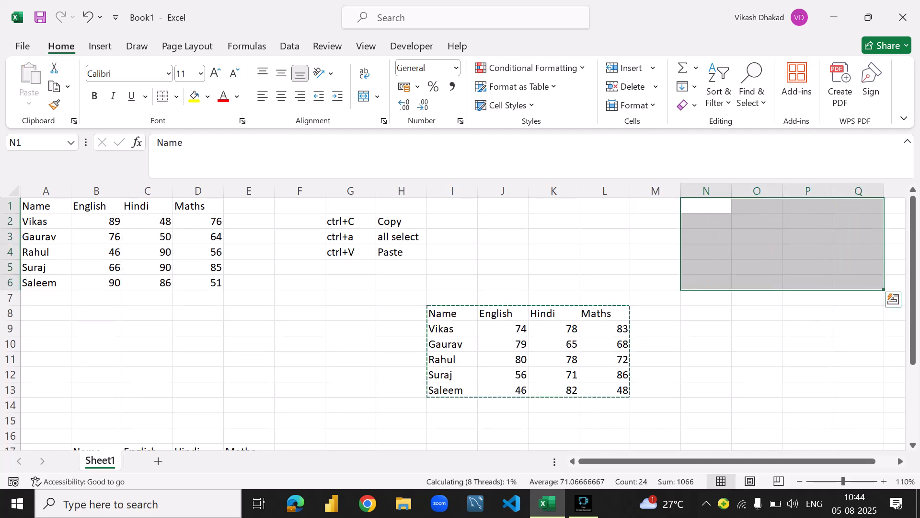
click(706, 206)
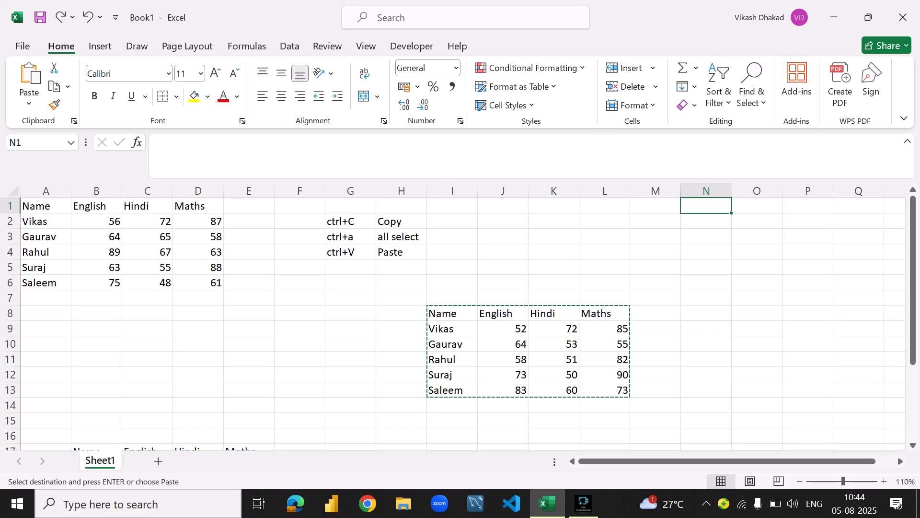
key(ctrl+v)
- Note the cut shortcut by entering "ctrl+X" in cell G5 and "Cut" in cell H5
click(351, 267)
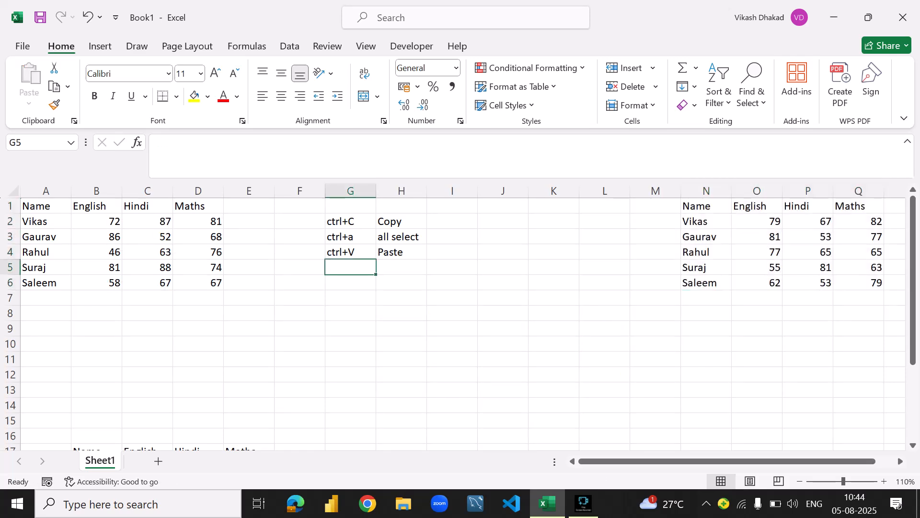
text(ctrl)
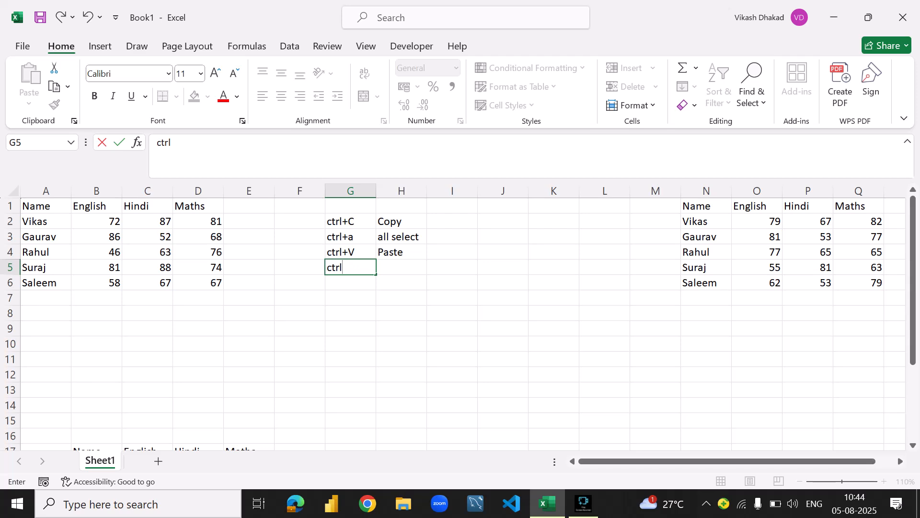
text(_)
key(BackSpace)
text(+X)
key(Tab)
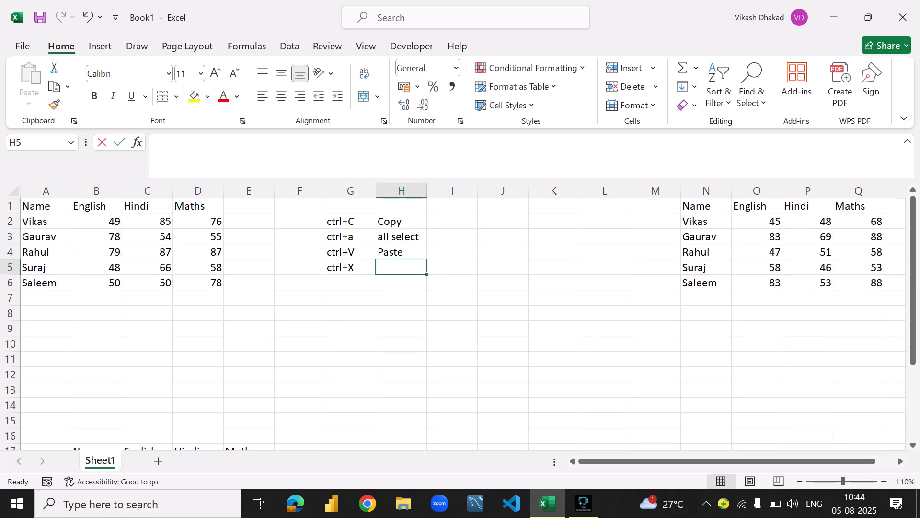
text(Cut)
key(Return)
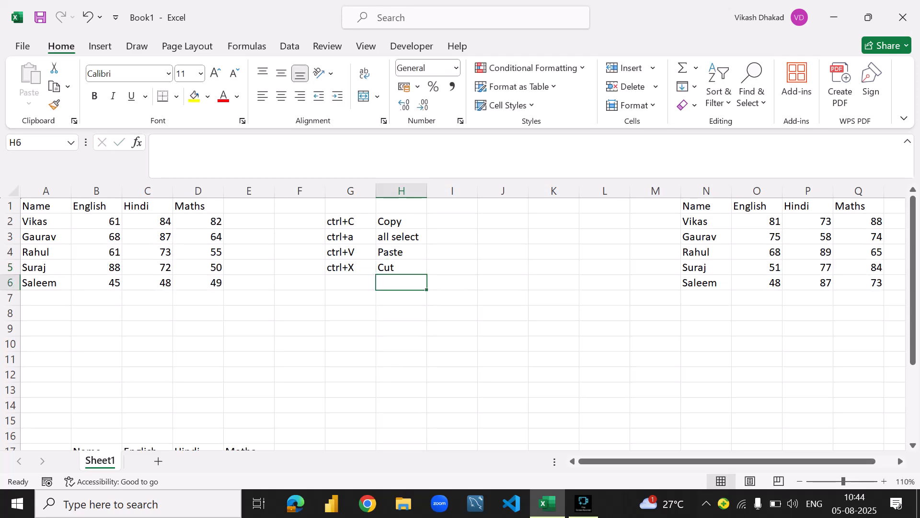
- Highlight the copy, select-all, paste and cut shortcut notes in G2:H5 to review them
drag(351, 221, 401, 267)
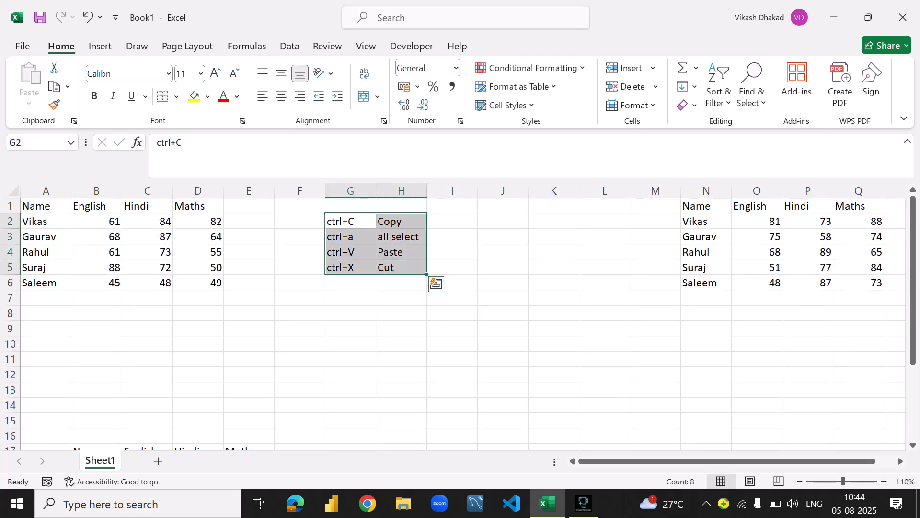
click(452, 221)
click(350, 221)
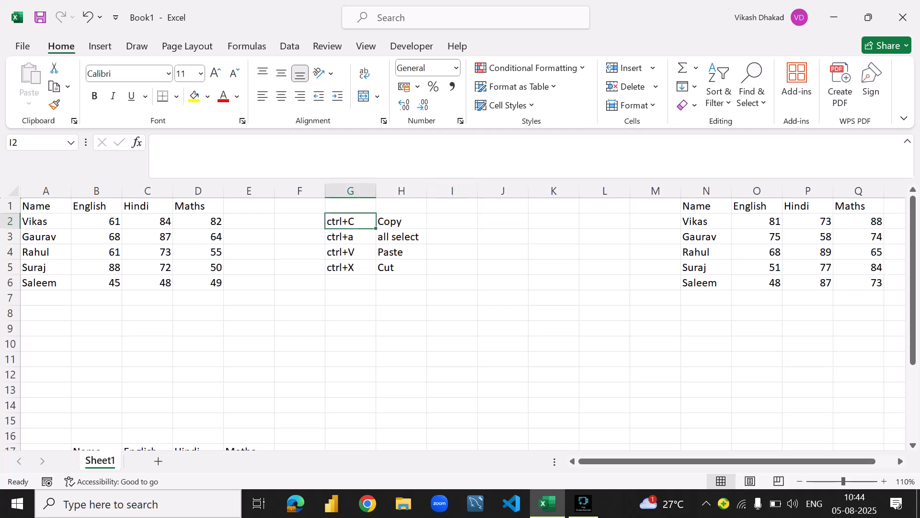
drag(351, 221, 401, 267)
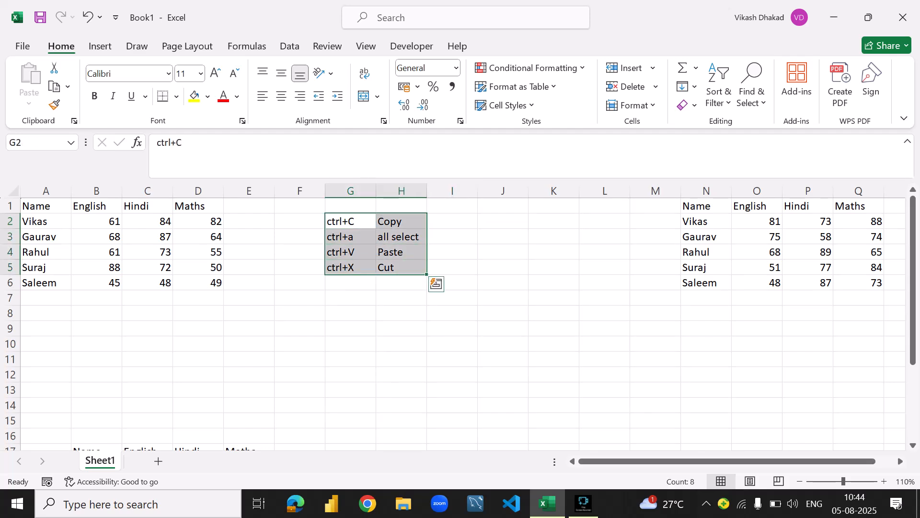
click(452, 221)
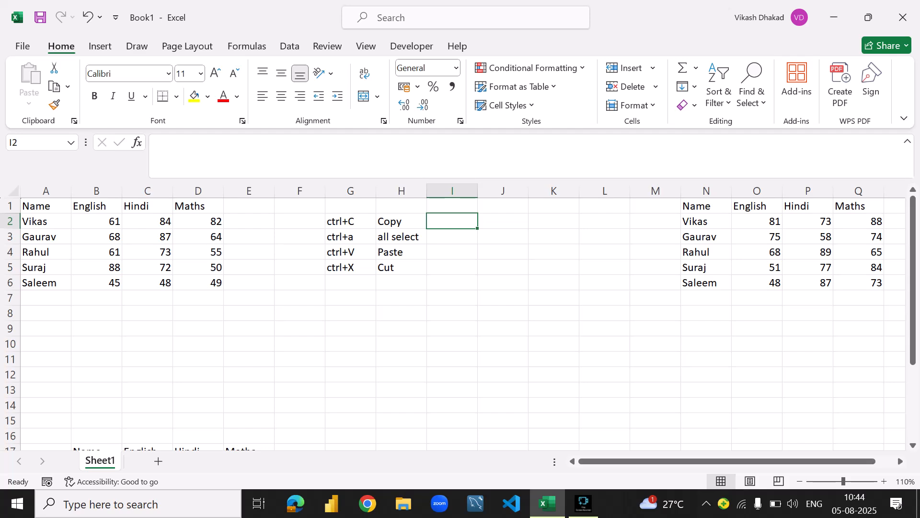
click(706, 221)
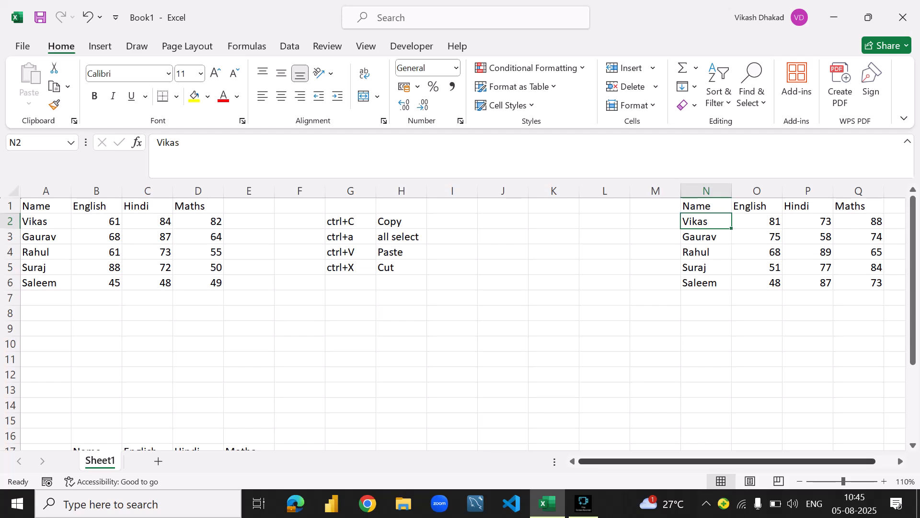
mouse_move(695, 462)
mouse_down()
mouse_move(714, 461)
mouse_move(695, 461)
mouse_up()
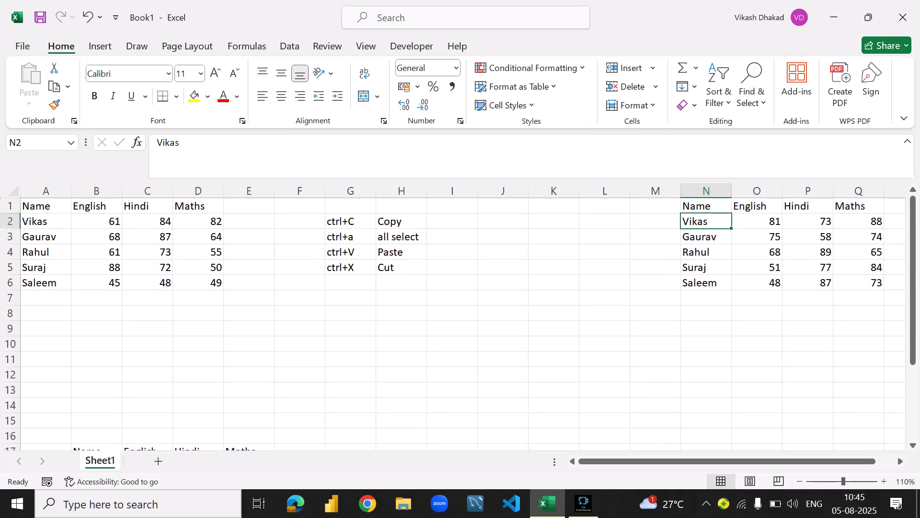
- Practise selecting the whole marks table N1:Q6 by extending from its Name header, and clear the selection
click(706, 206)
key(Down)
key(Down)
key(Up)
key(Up)
key(shift+Right)
key(shift+Right)
key(shift+Down)
key(shift+Down)
key(shift+Down)
key(shift+Down)
key(shift+Down)
key(shift+Down)
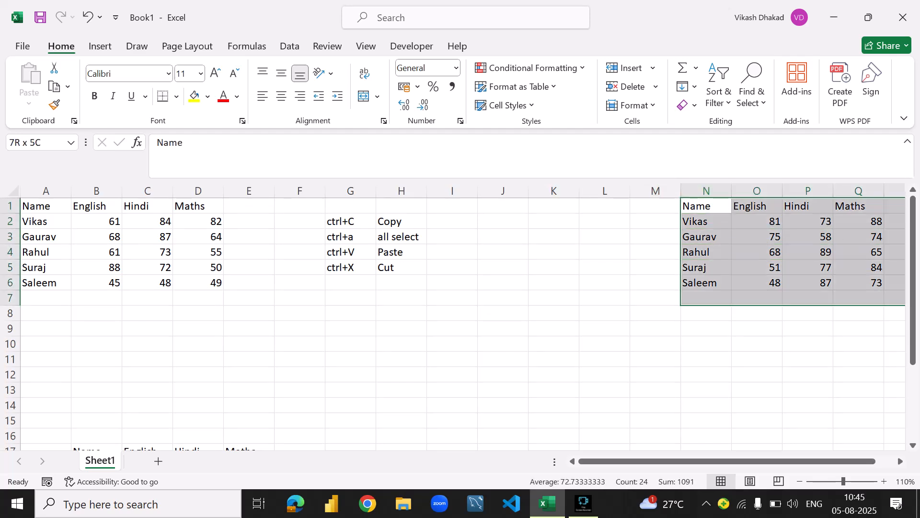
key(shift+Right)
key(shift+Up)
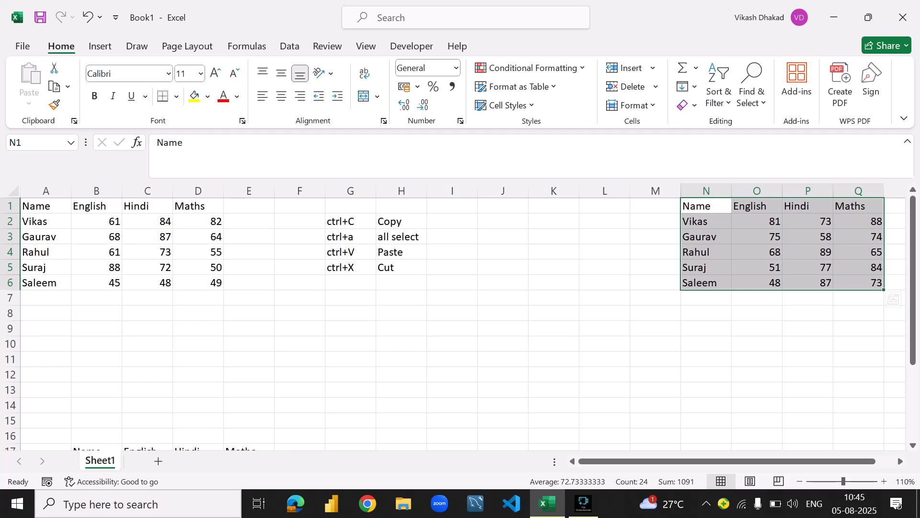
key(Up)
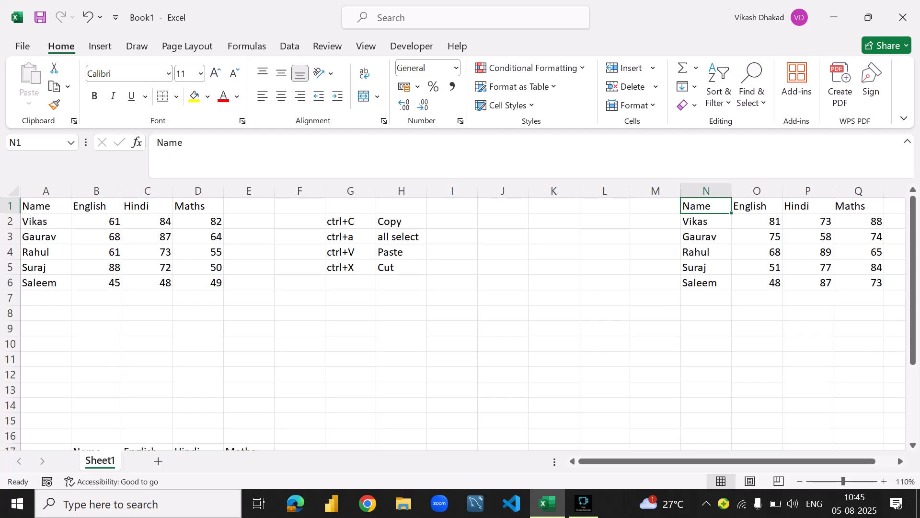
- Select the marks table N1:Q6 and copy it as a picture, as shown on screen and in Picture format
key(shift+Down)
key(shift+Down)
key(shift+Down)
key(shift+Down)
key(shift+Down)
key(shift+Right)
key(shift+Right)
key(shift+Right)
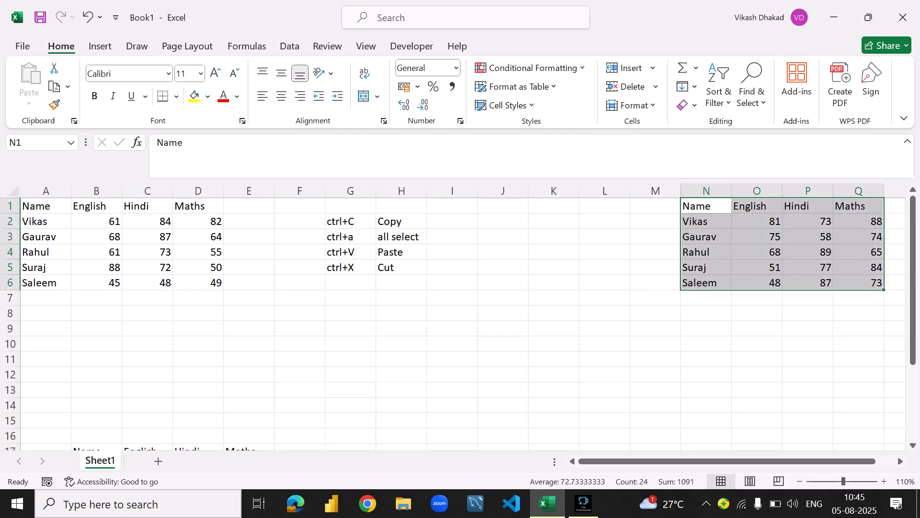
click(67, 86)
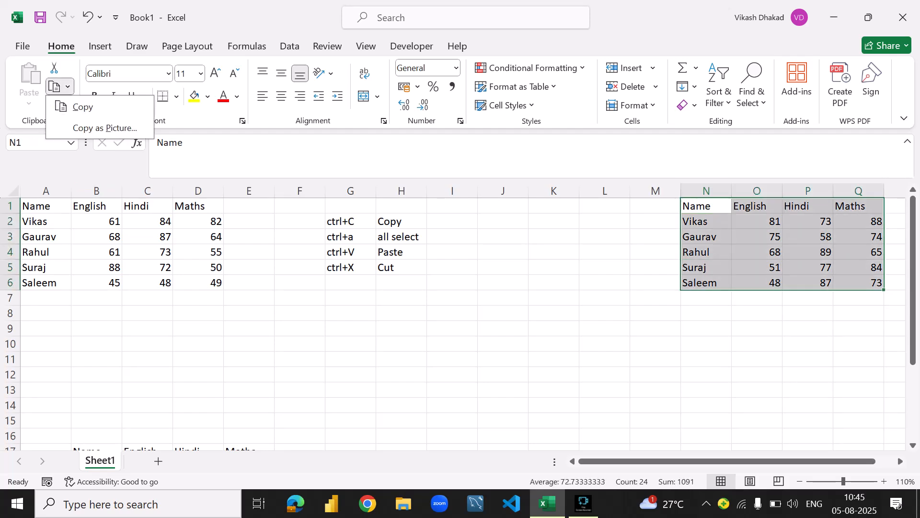
click(104, 128)
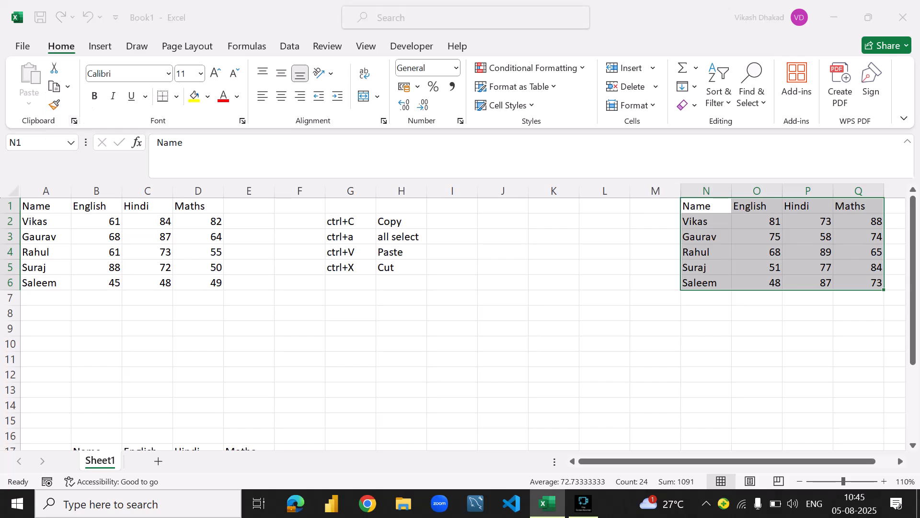
click(525, 256)
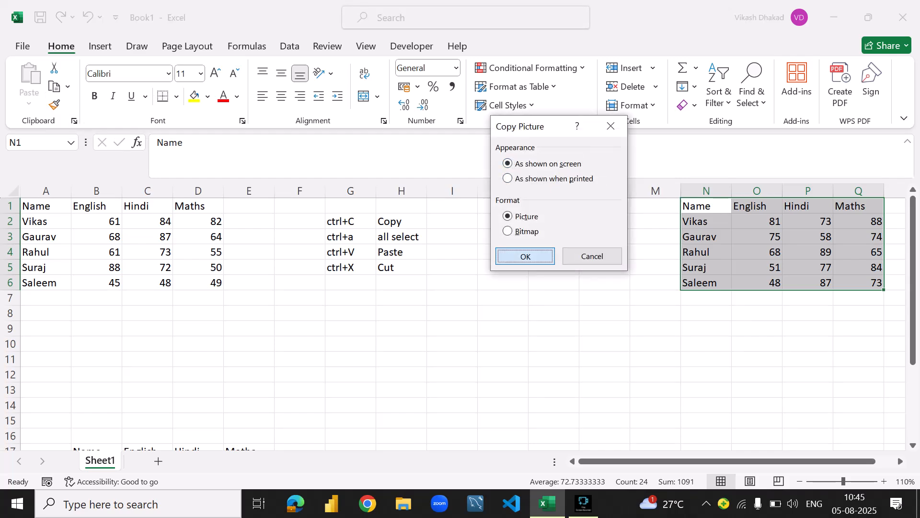
- Paste the copied table picture at K12, move it to start near I8, and delete it
click(553, 375)
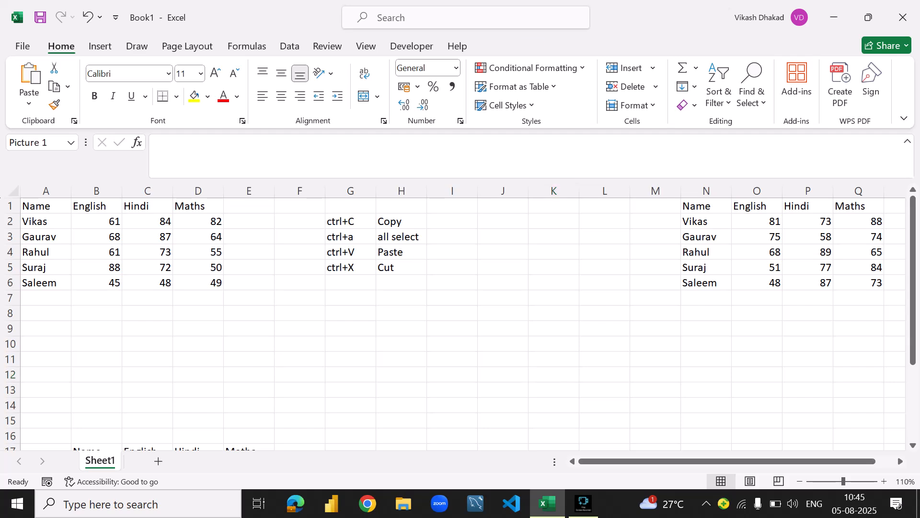
key(ctrl+v)
drag(530, 405, 456, 349)
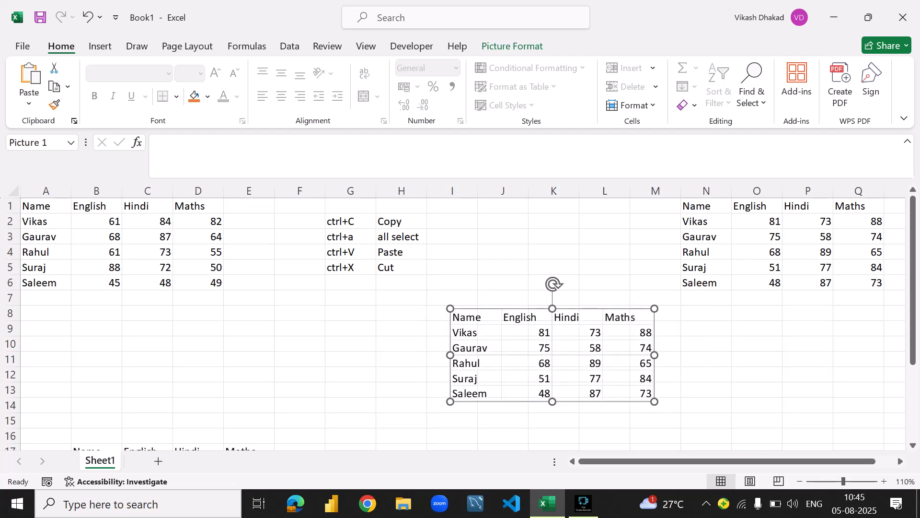
key(Delete)
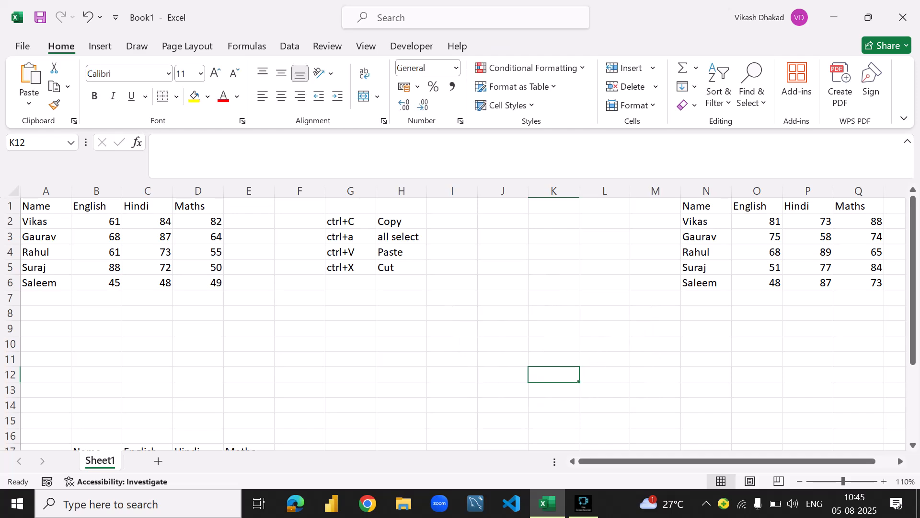
- Paste the table picture again at K10 and delete it from the sheet
click(554, 344)
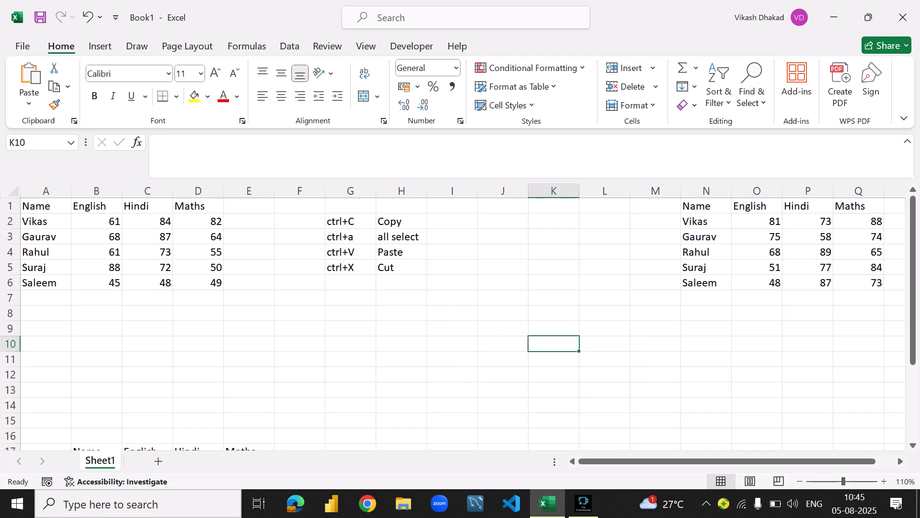
key(ctrl+v)
key(Up)
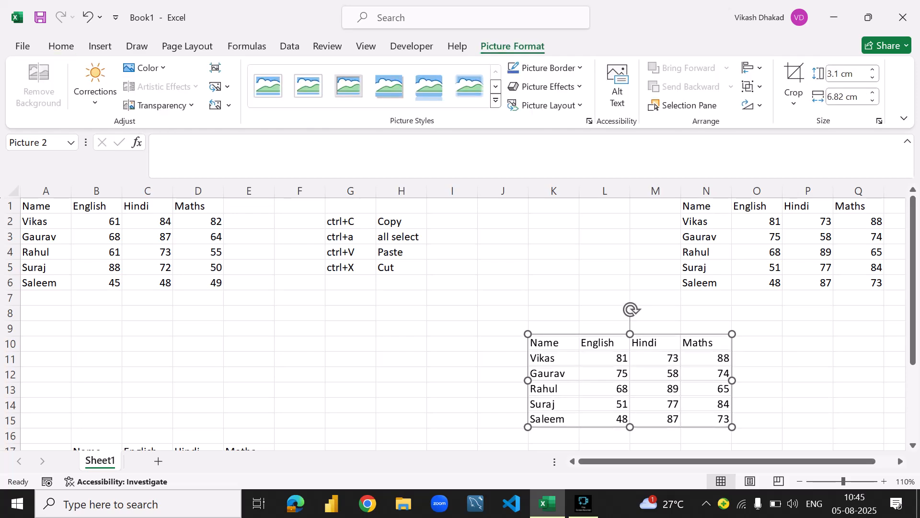
click(61, 46)
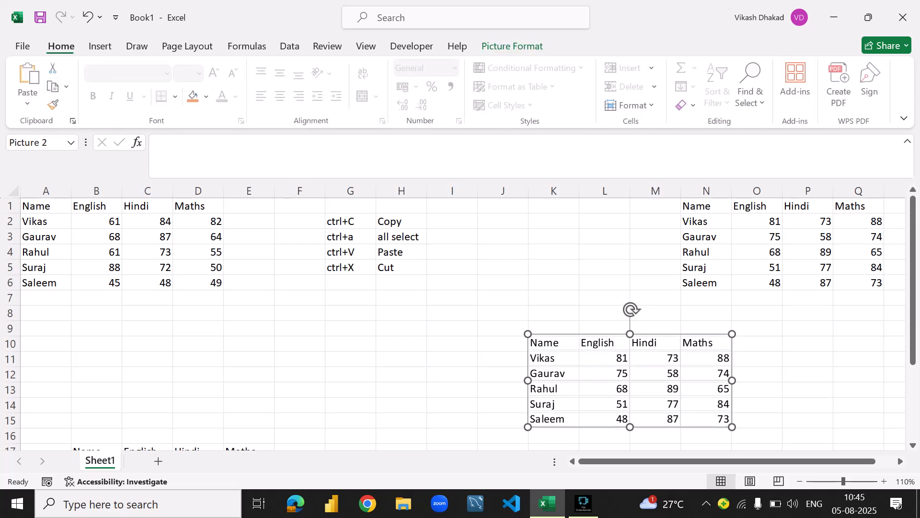
key(Delete)
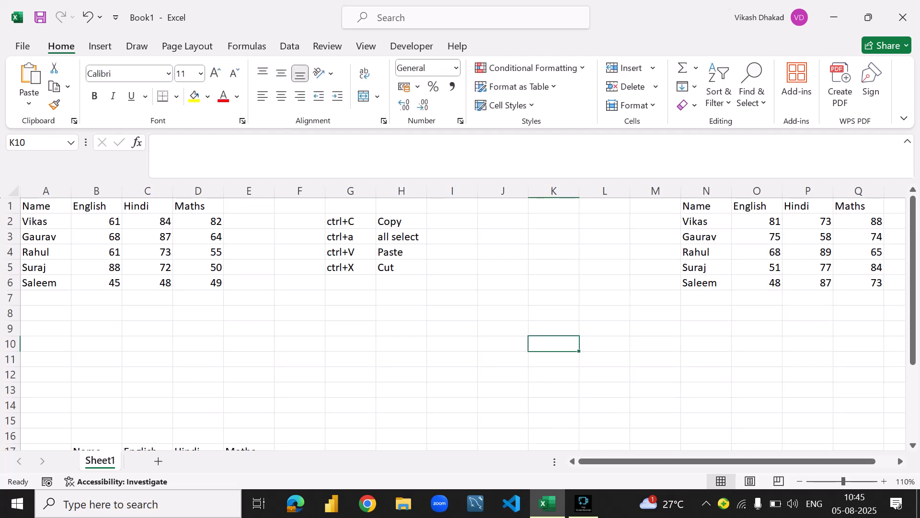
- Review the header cells of the marks table in N1:Q1 and read the Format Painter description
click(706, 206)
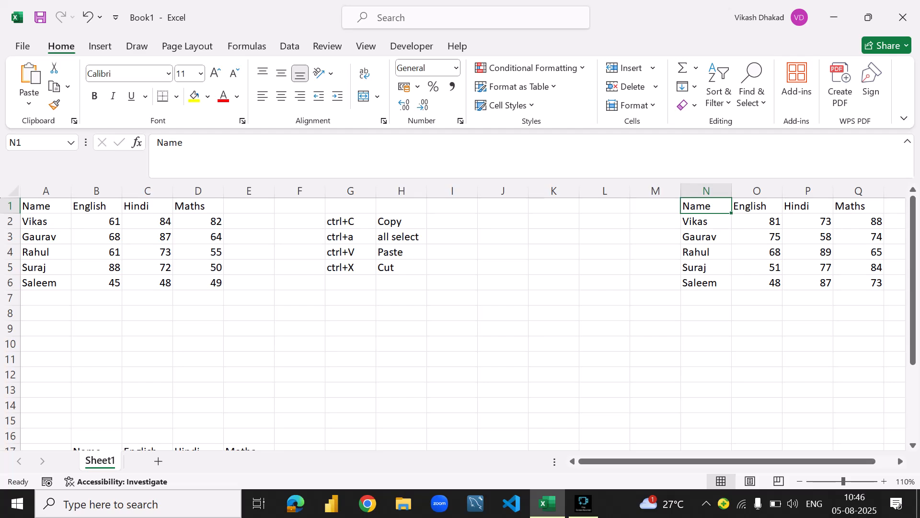
click(757, 206)
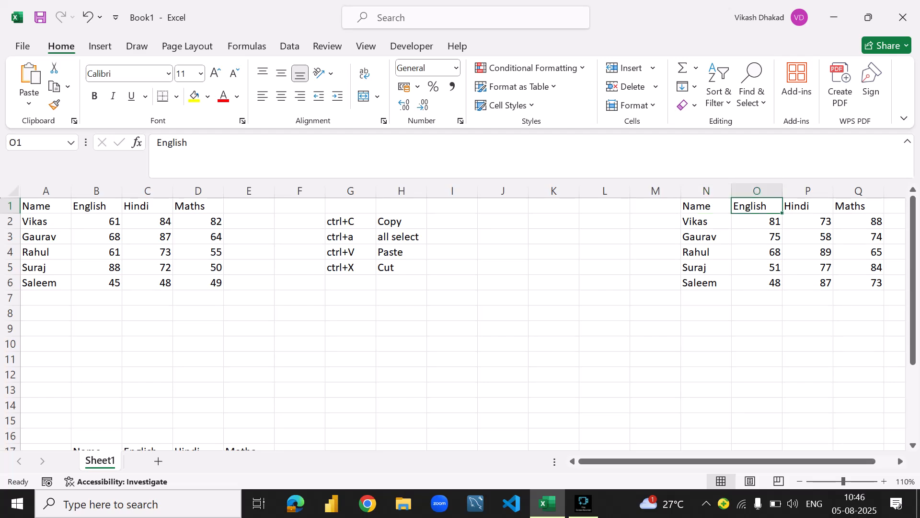
click(808, 206)
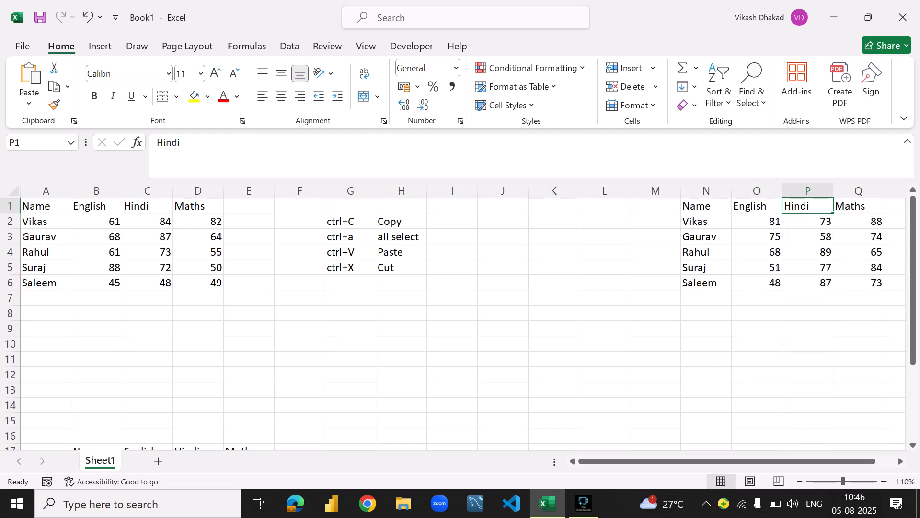
click(859, 206)
click(706, 206)
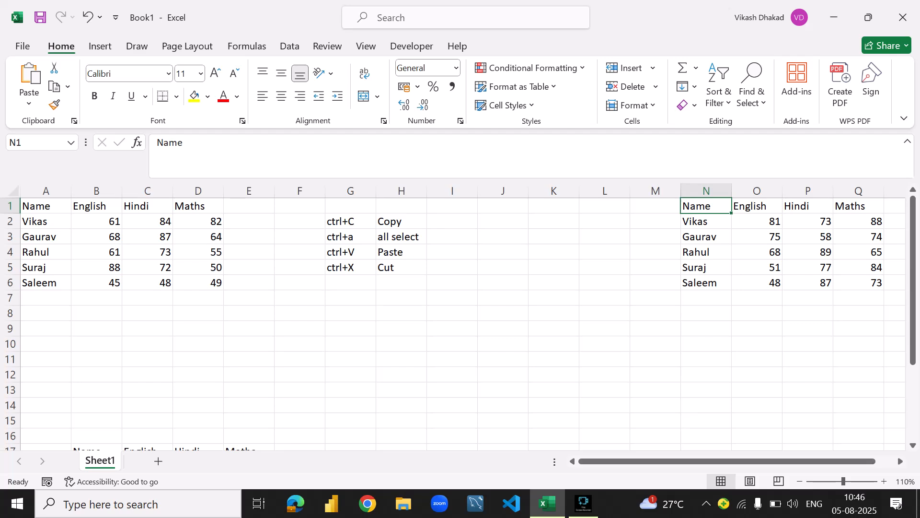
scroll(463, 323, down, 3)
scroll(462, 323, up, 3)
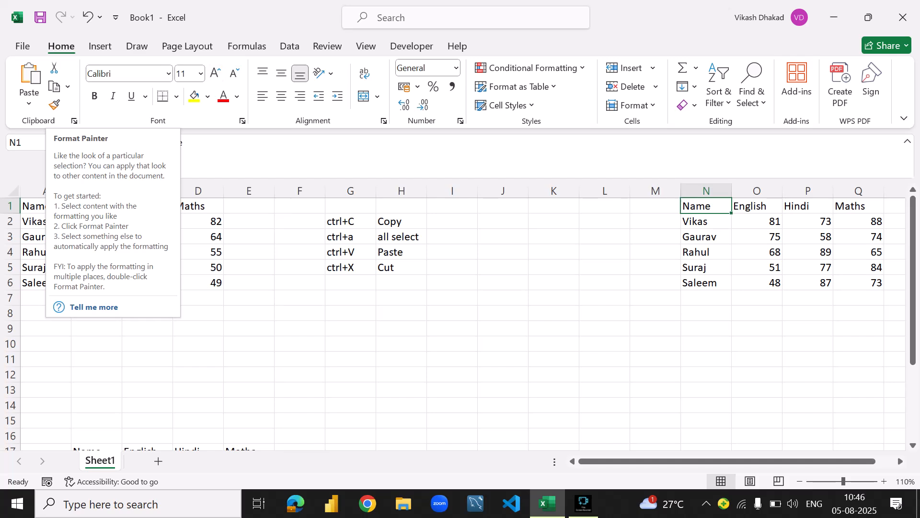
click(401, 374)
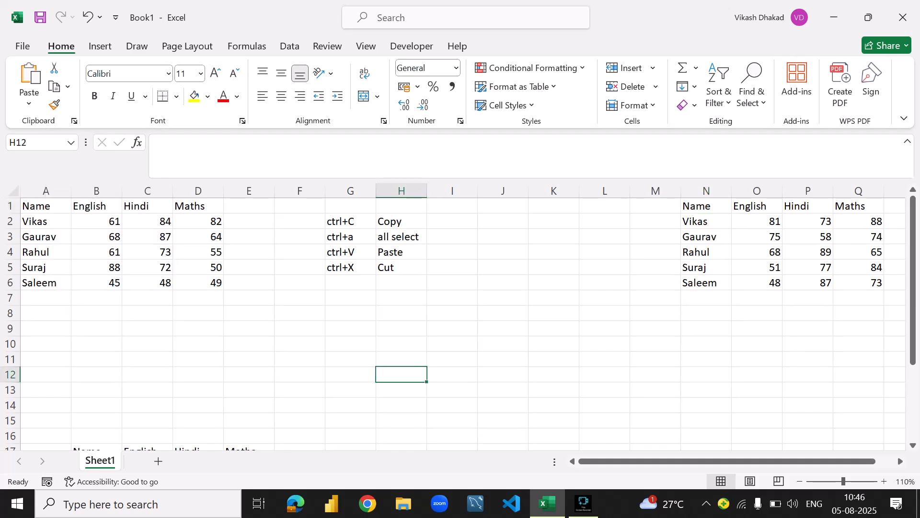
- Copy the marks table A1:D6 and examine the available paste options, including Transpose
click(46, 206)
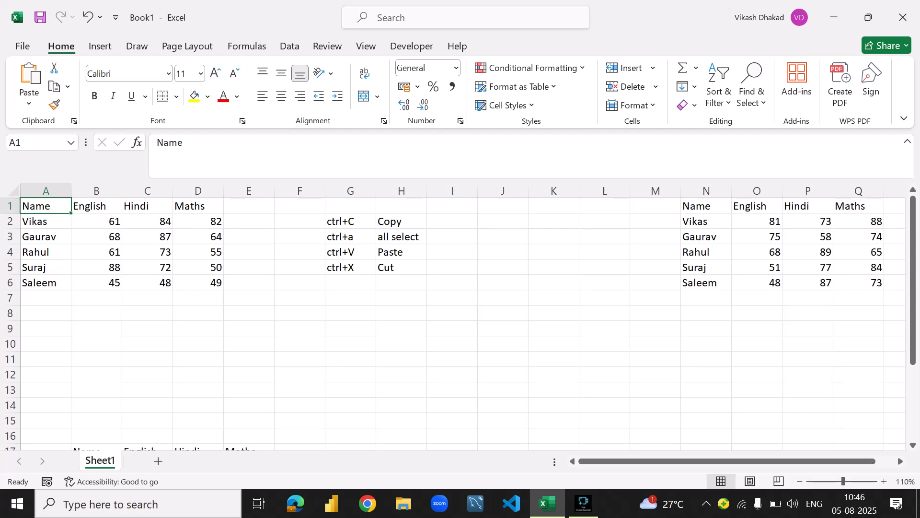
drag(46, 206, 198, 282)
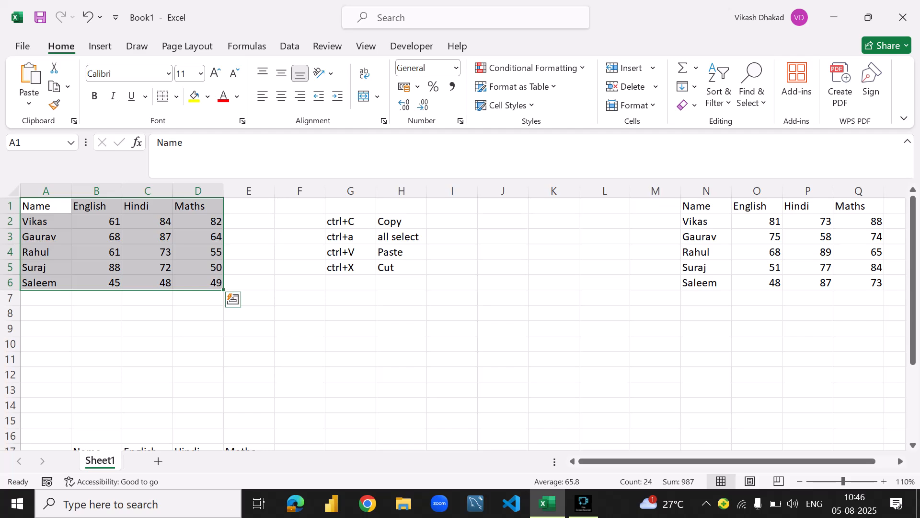
key(ctrl+c)
scroll(461, 316, down, 1)
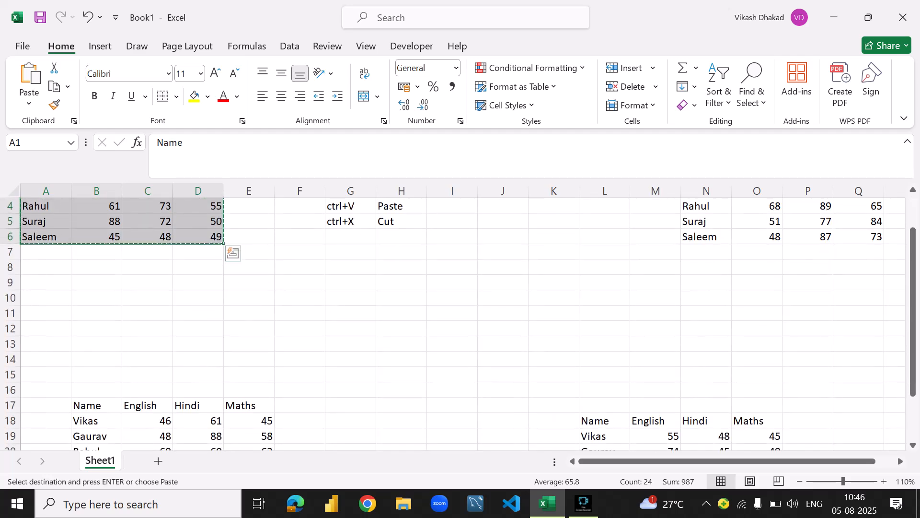
scroll(461, 316, up, 1)
scroll(461, 316, down, 1)
scroll(460, 316, up, 1)
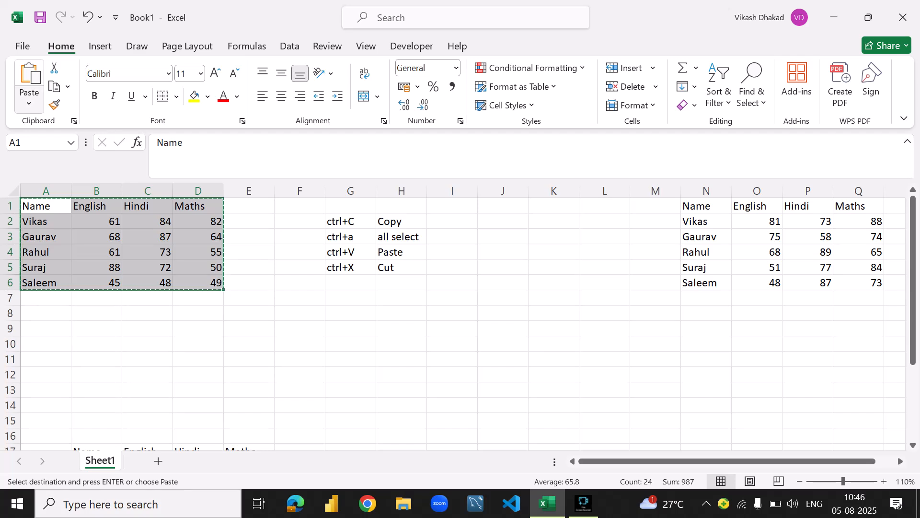
click(28, 102)
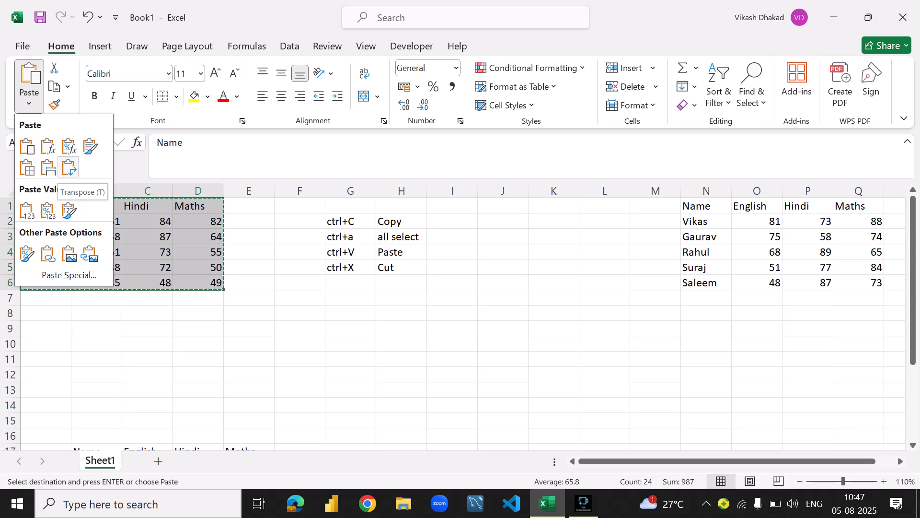
scroll(460, 317, down, 5)
scroll(96, 360, down, 1)
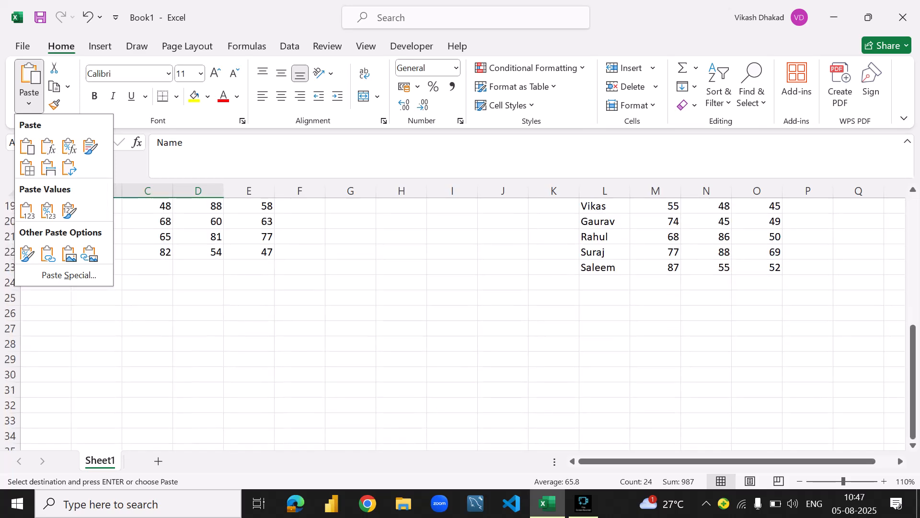
- Clear the contents of B16:E22 to remove the extra marks table there
click(96, 359)
scroll(96, 359, up, 5)
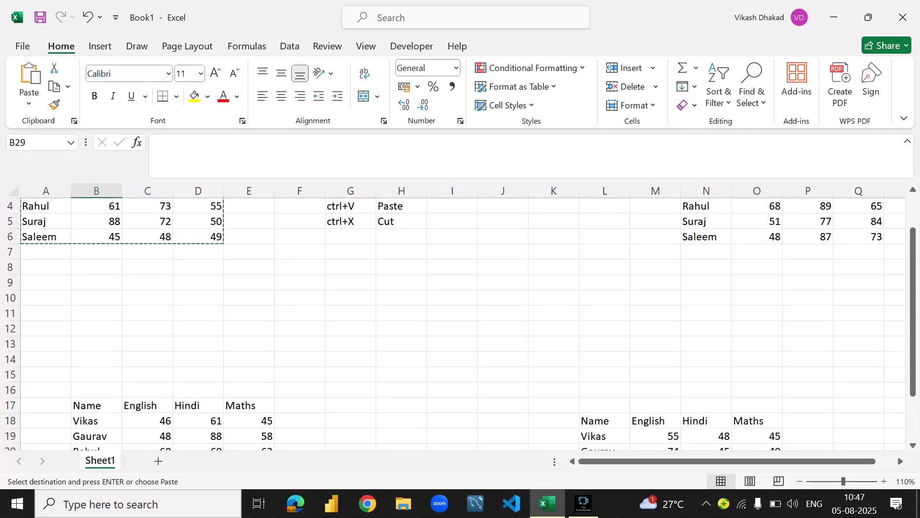
drag(97, 390, 250, 406)
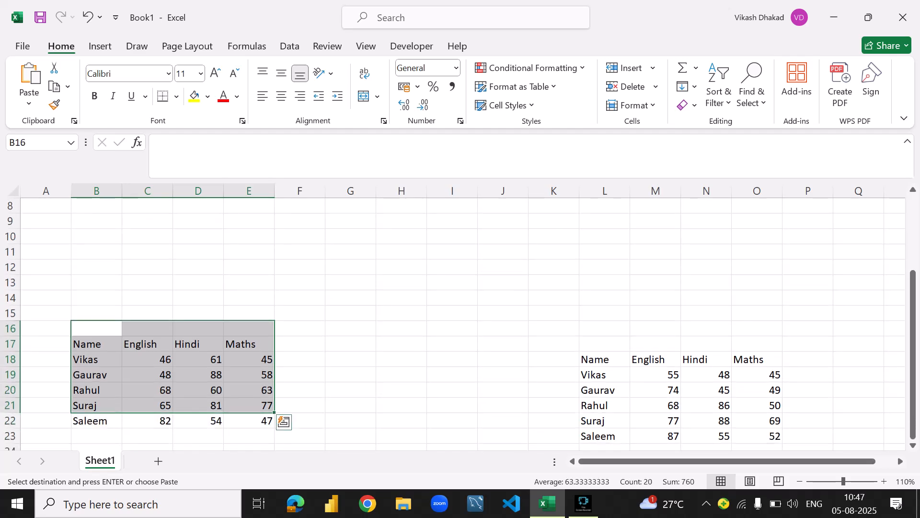
drag(96, 328, 249, 421)
key(Delete)
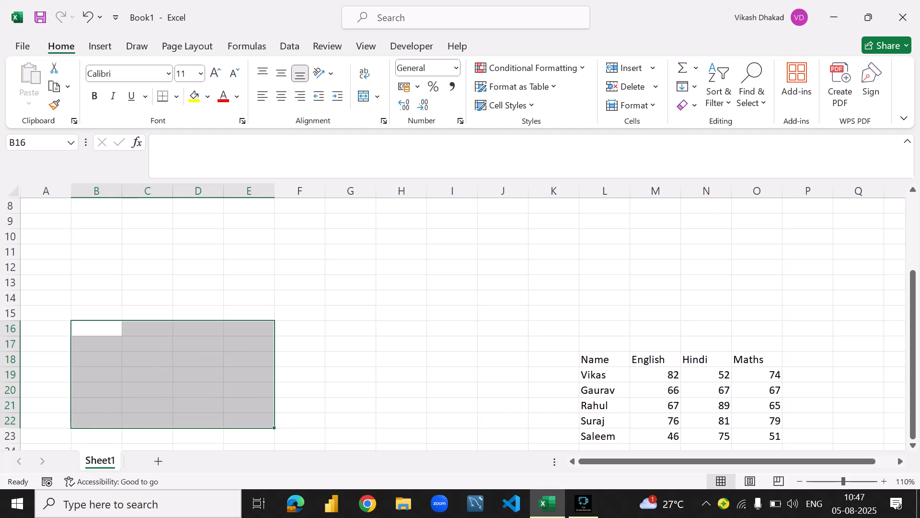
click(148, 221)
scroll(147, 221, up, 3)
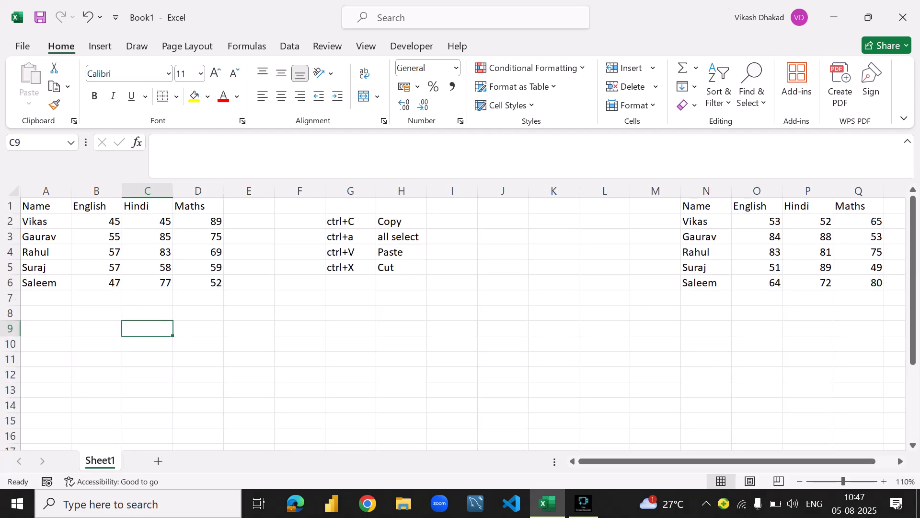
click(46, 328)
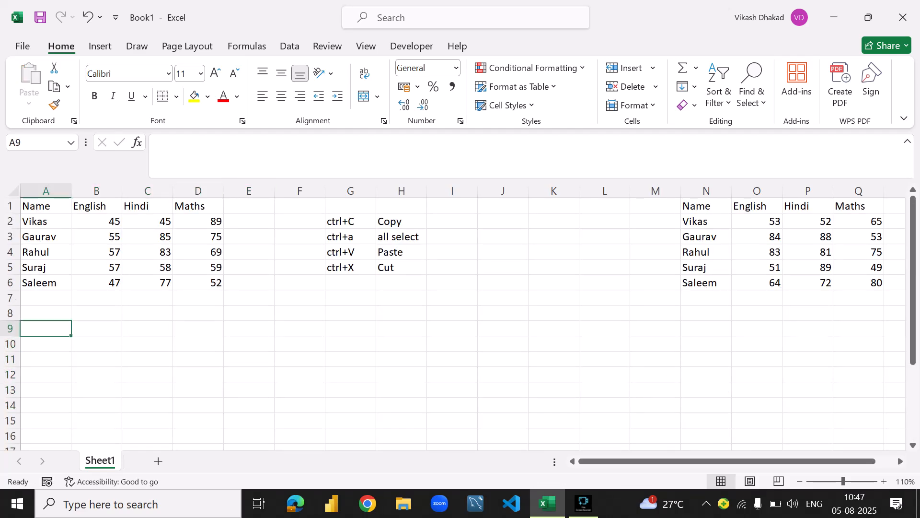
click(46, 221)
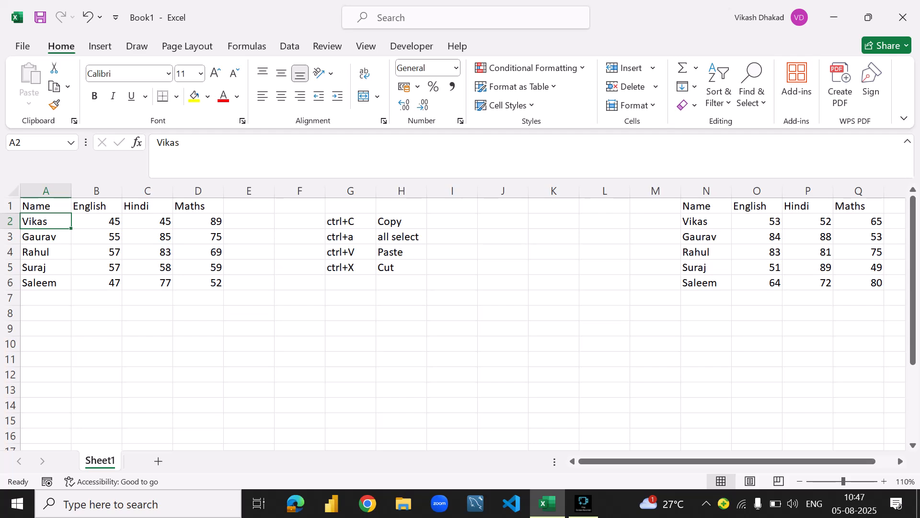
- Copy the marks table A1:D6 and select A12 as the paste destination
key(ctrl+a)
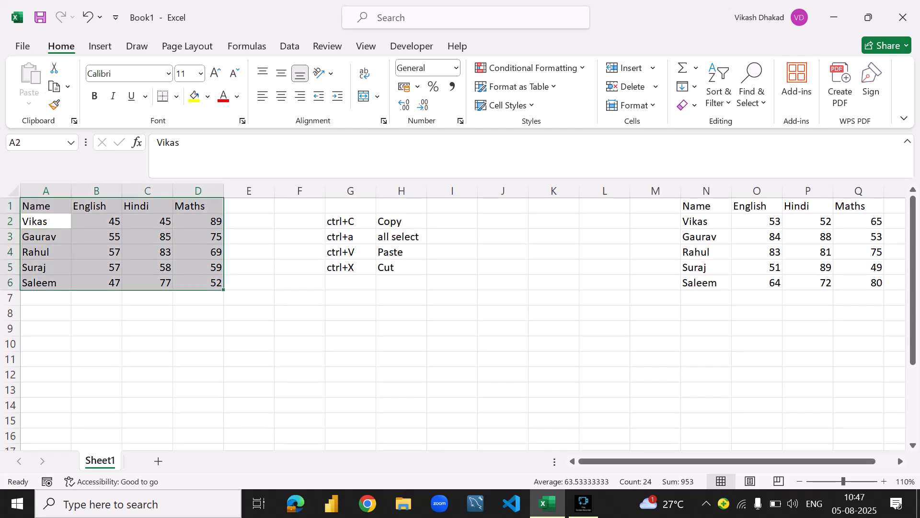
key(ctrl+c)
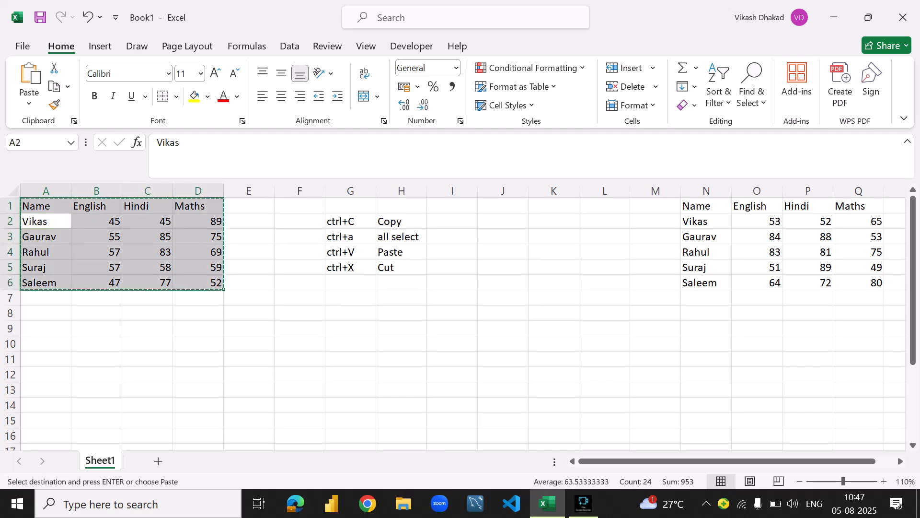
click(29, 100)
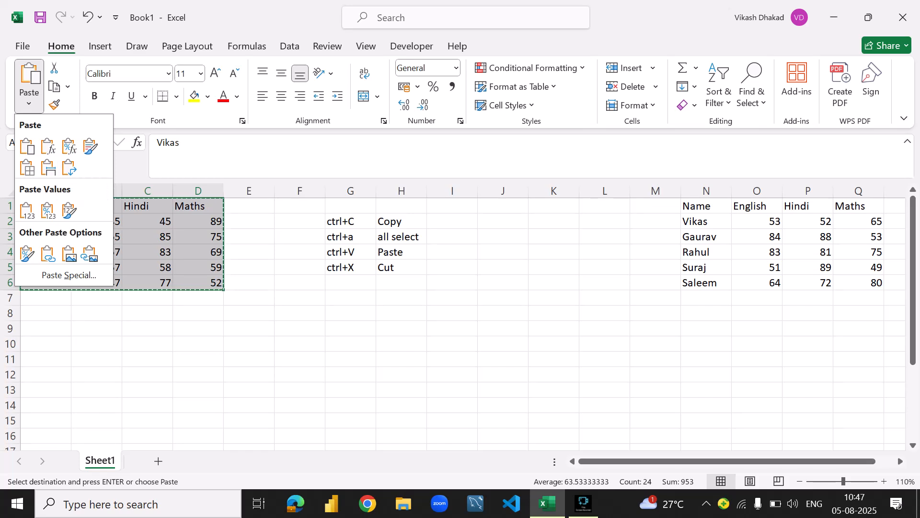
click(46, 374)
click(46, 374)
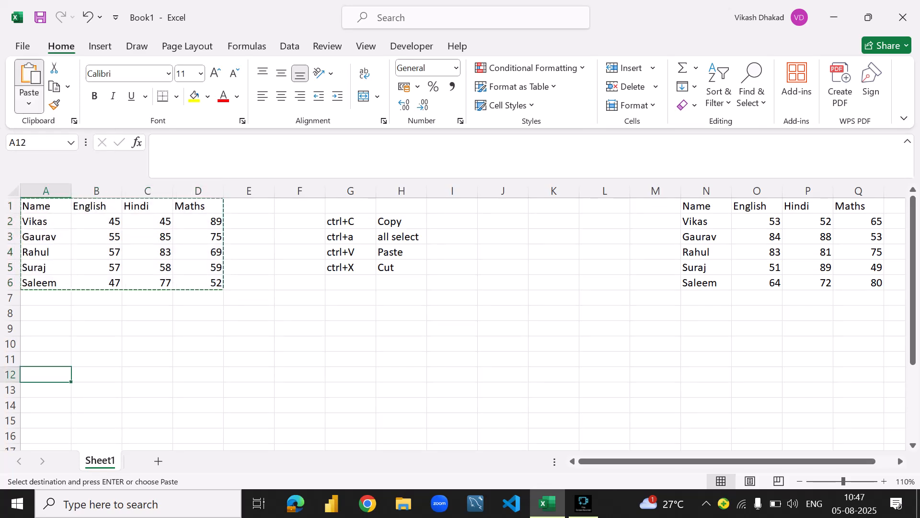
- Paste the copied marks table transposed at A12 and undo the paste
click(29, 100)
click(70, 167)
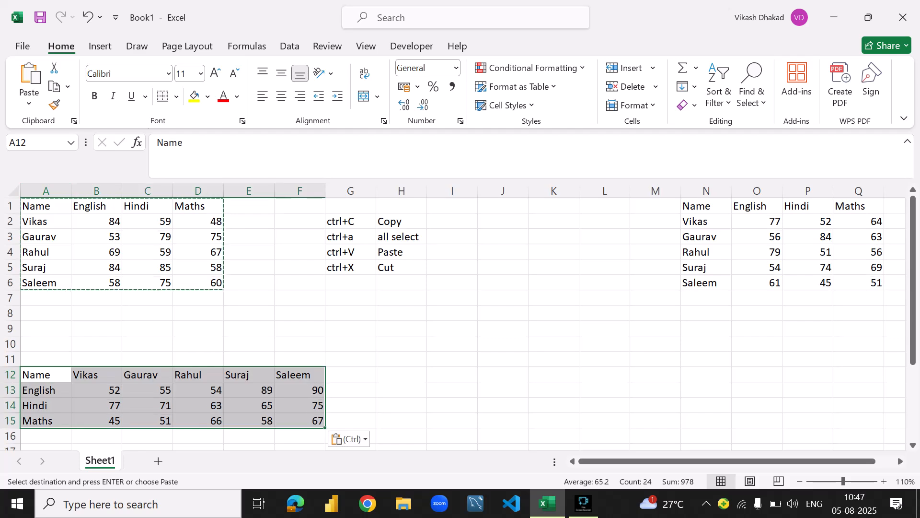
scroll(460, 316, down, 2)
scroll(460, 317, up, 2)
key(ctrl+z)
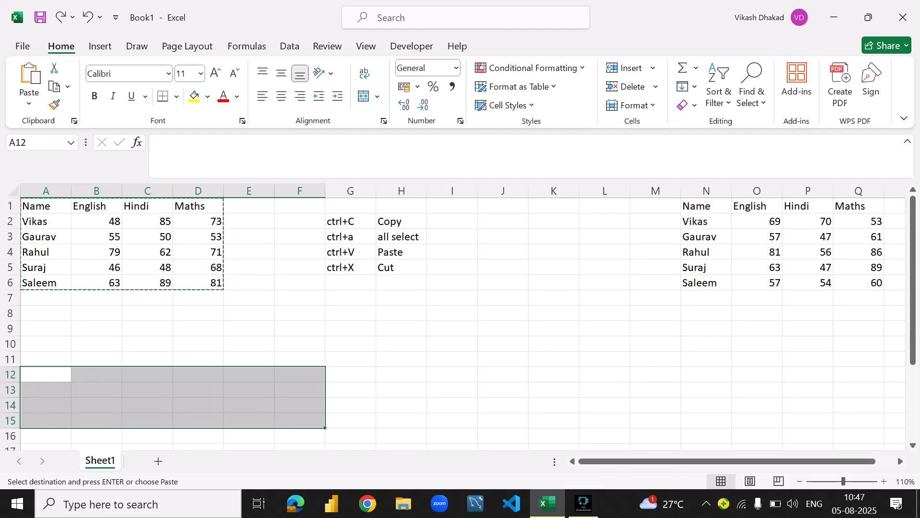
- Paste the marks table A1:D6 at A12 with its rows and columns transposed
click(96, 251)
key(ctrl+a)
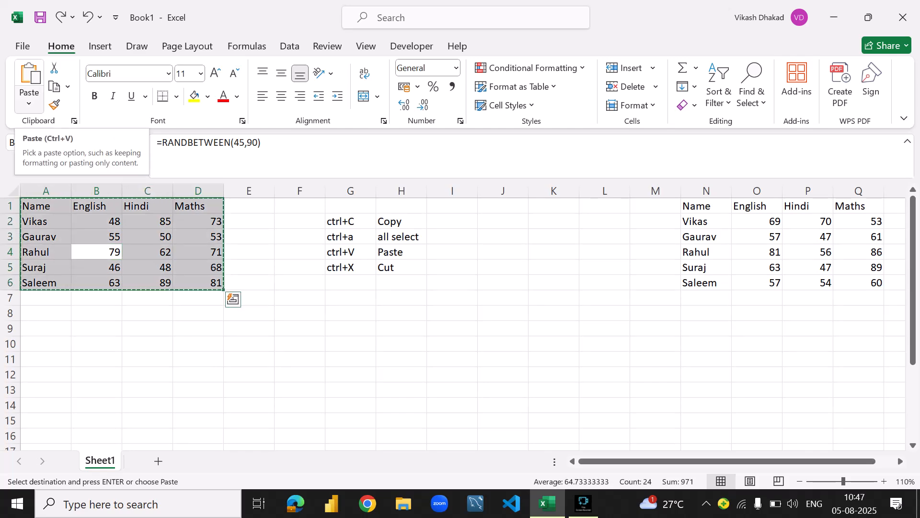
click(46, 390)
click(46, 375)
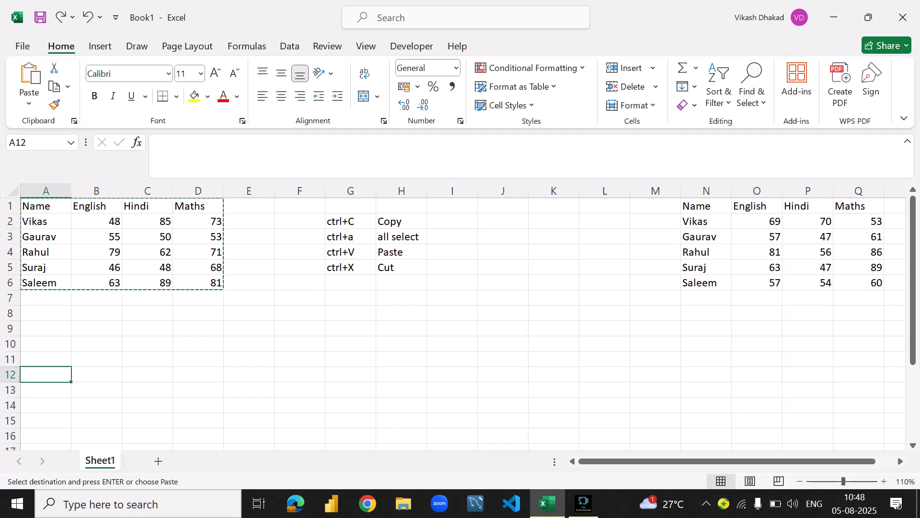
click(28, 103)
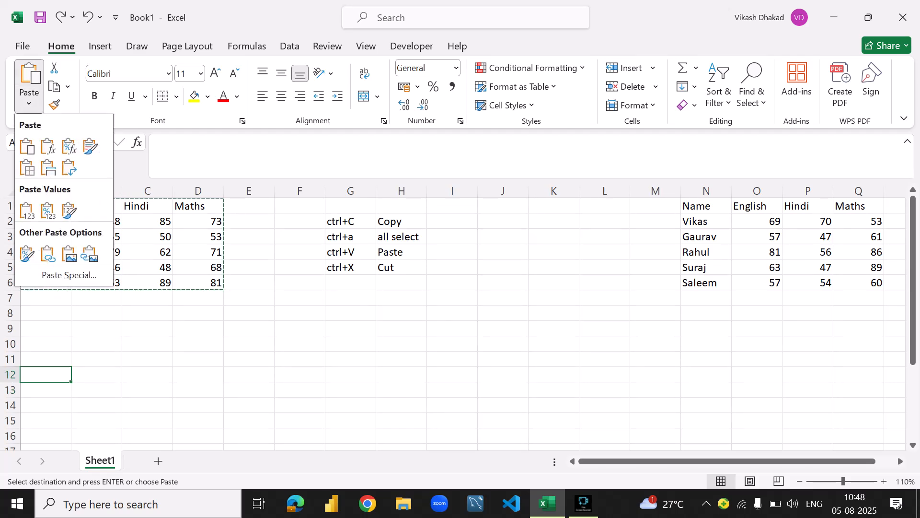
click(69, 167)
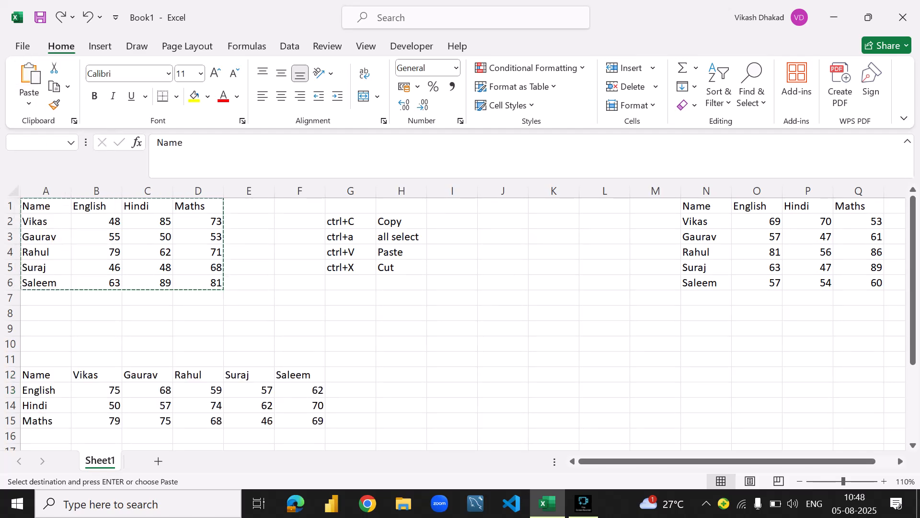
scroll(460, 317, down, 2)
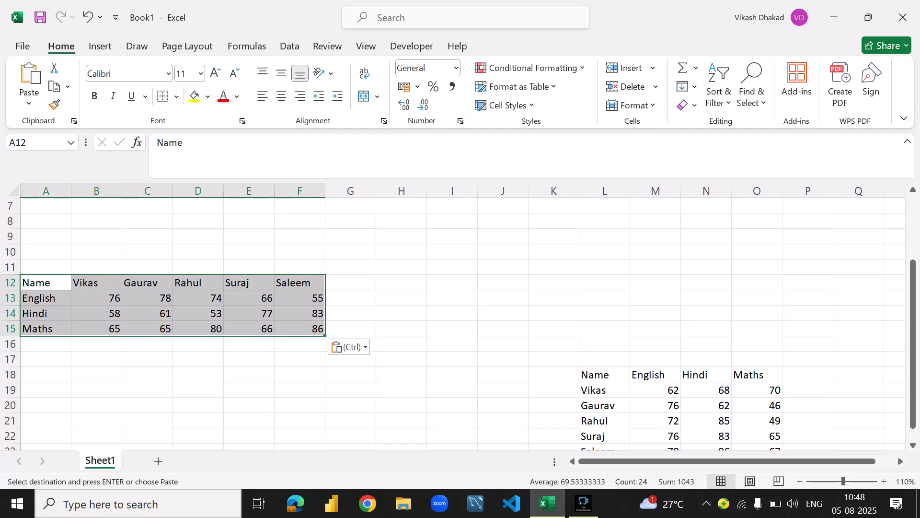
scroll(460, 317, up, 2)
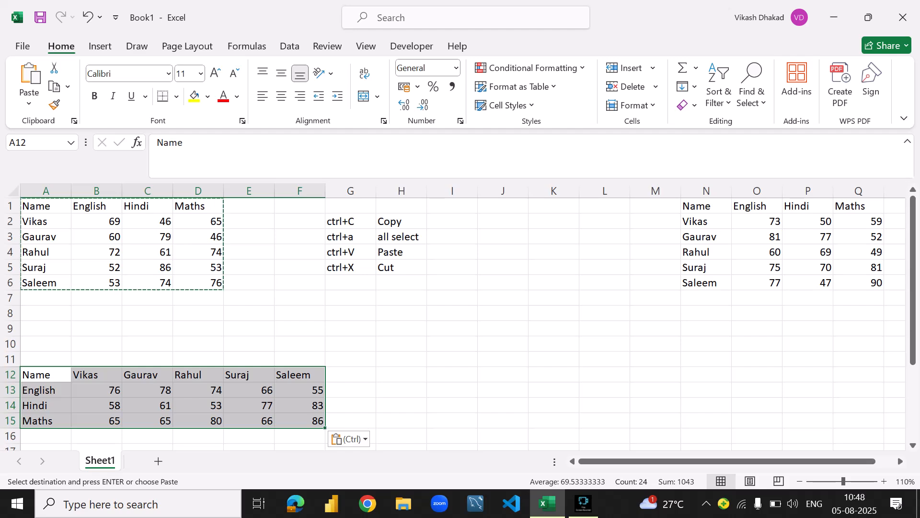
- Review the transposed table in A12:F15 and the list of shortcuts in G2:H5
click(96, 313)
drag(46, 375, 302, 421)
click(249, 374)
drag(45, 375, 302, 421)
click(351, 221)
key(shift+Down)
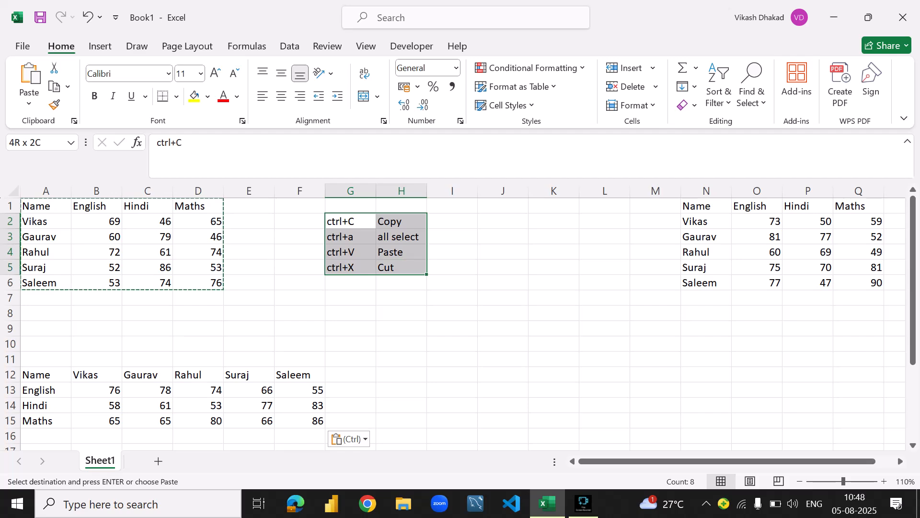
click(503, 267)
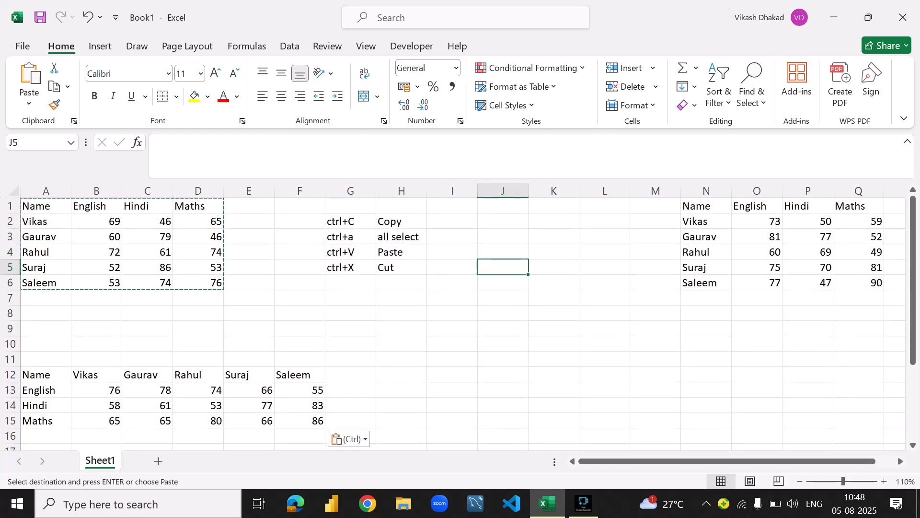
drag(350, 222, 402, 267)
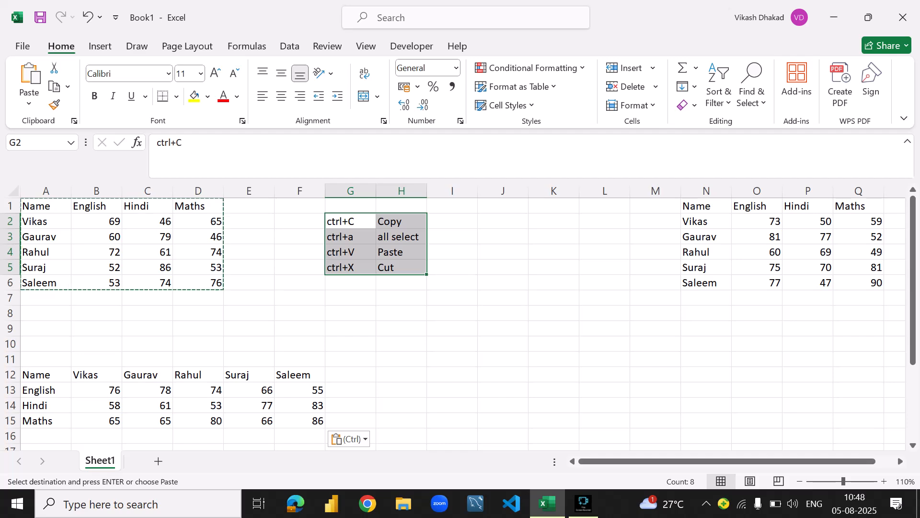
- Add the shortcut Alt+h+v+t in G6 with the description Transpose in H6
click(351, 283)
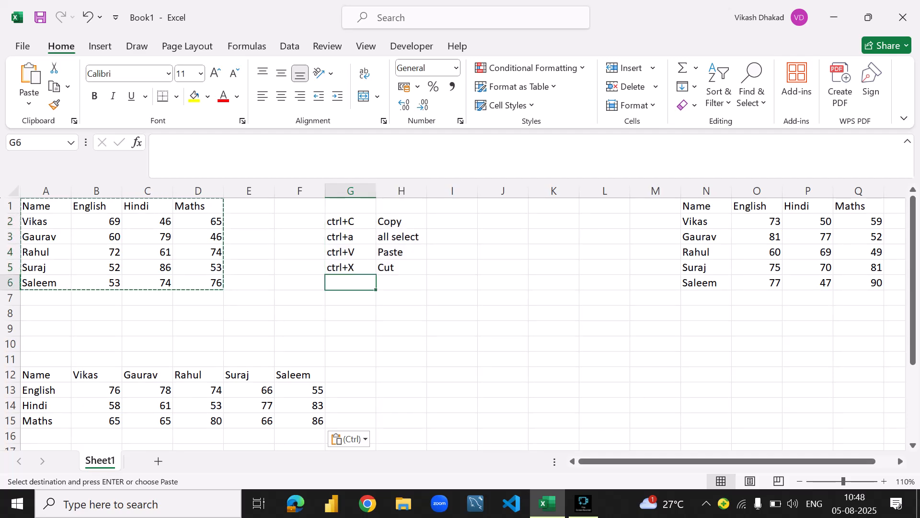
text(Alt)
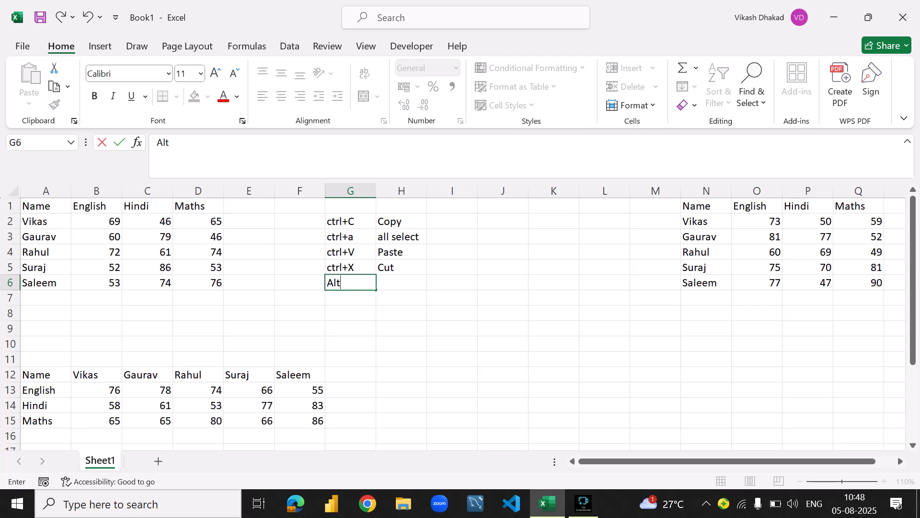
text(+h+v+t)
key(Tab)
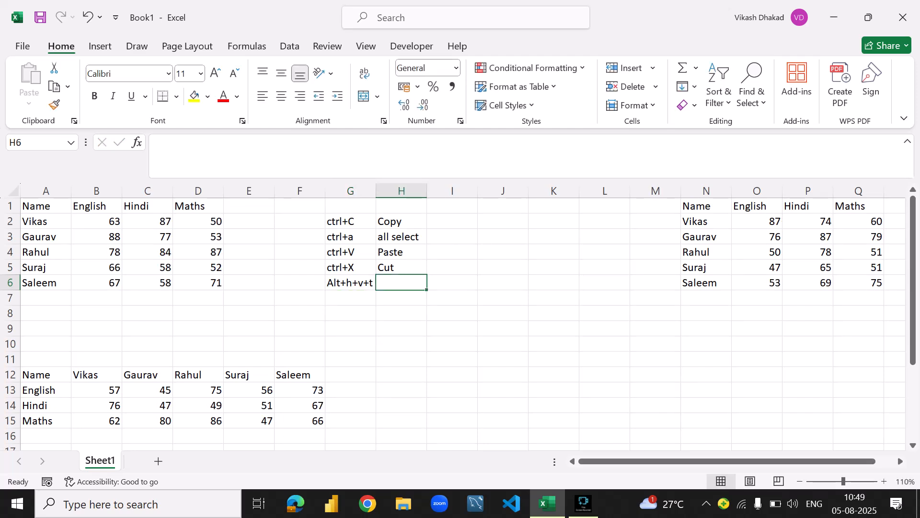
text(Tra)
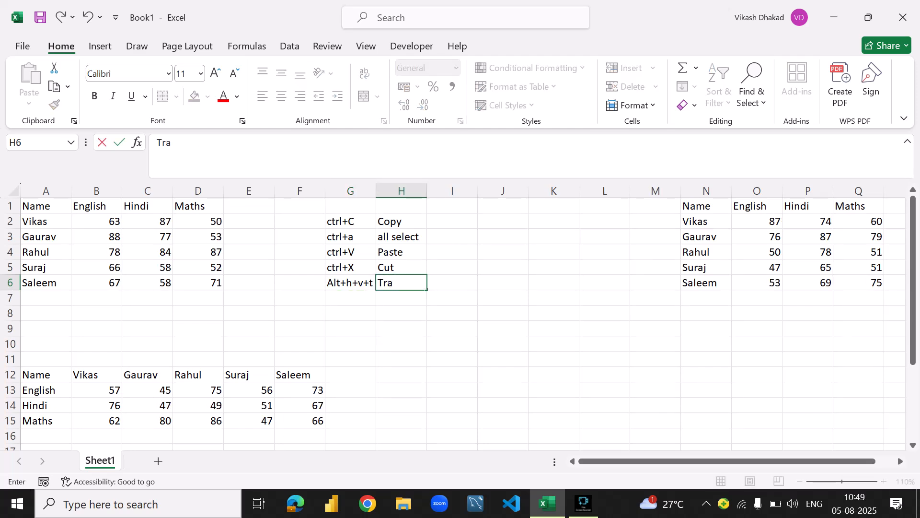
text(nspose)
key(Return)
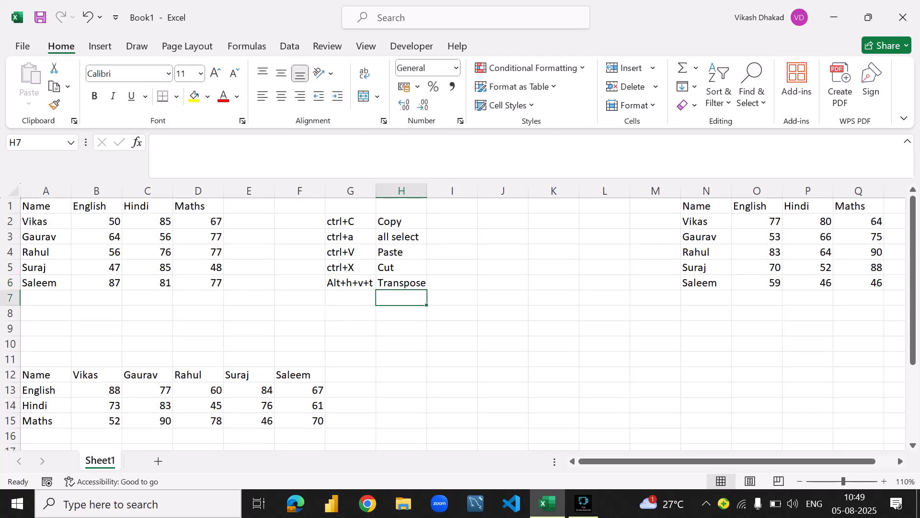
key(Down)
key(Down)
key(Down)
key(Down)
key(Up)
key(Up)
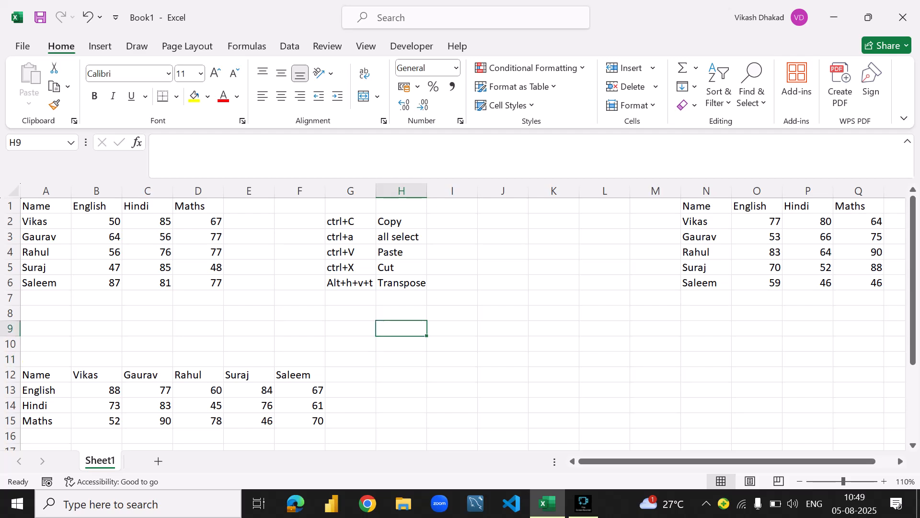
key(Up)
key(Left)
click(351, 328)
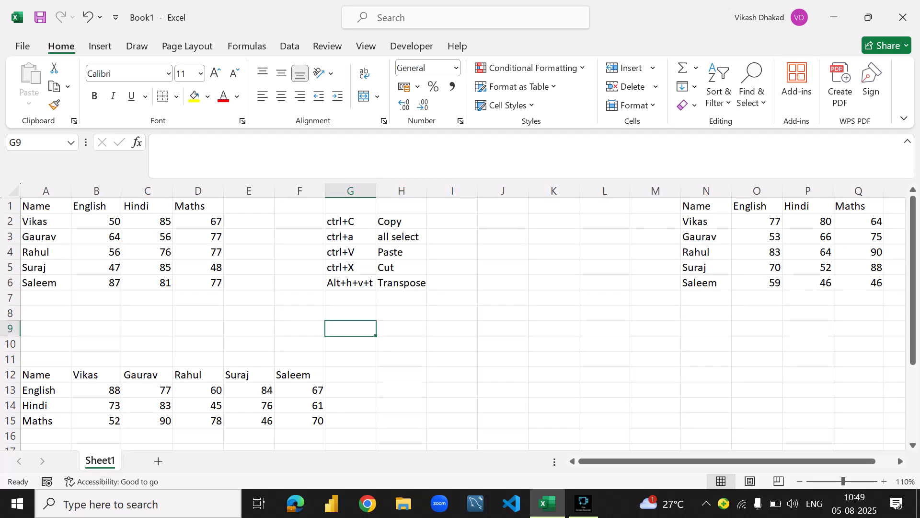
click(96, 252)
click(96, 267)
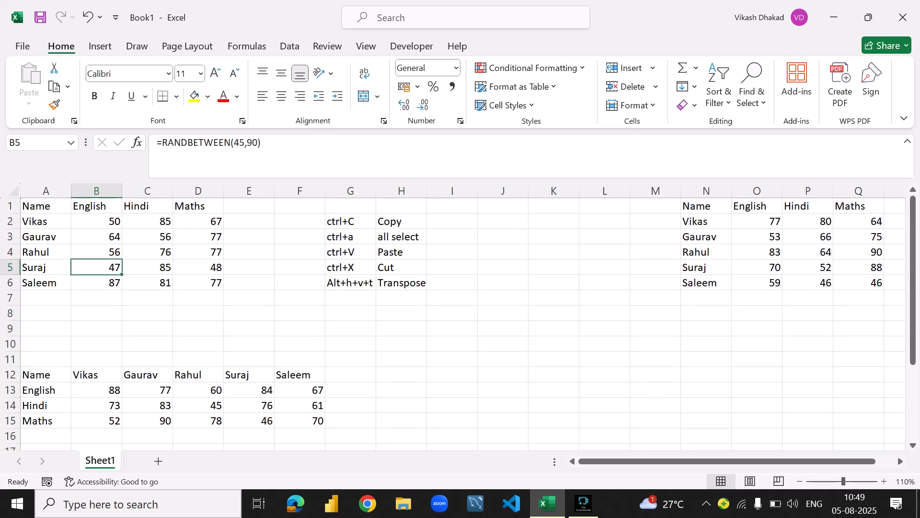
click(351, 251)
click(351, 267)
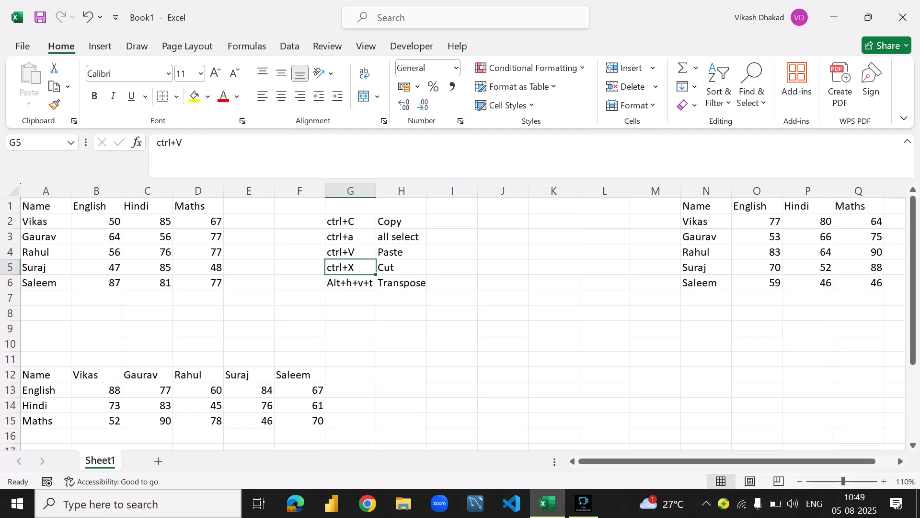
- Enter the test text djdk in G7 and clear the cell again
click(350, 298)
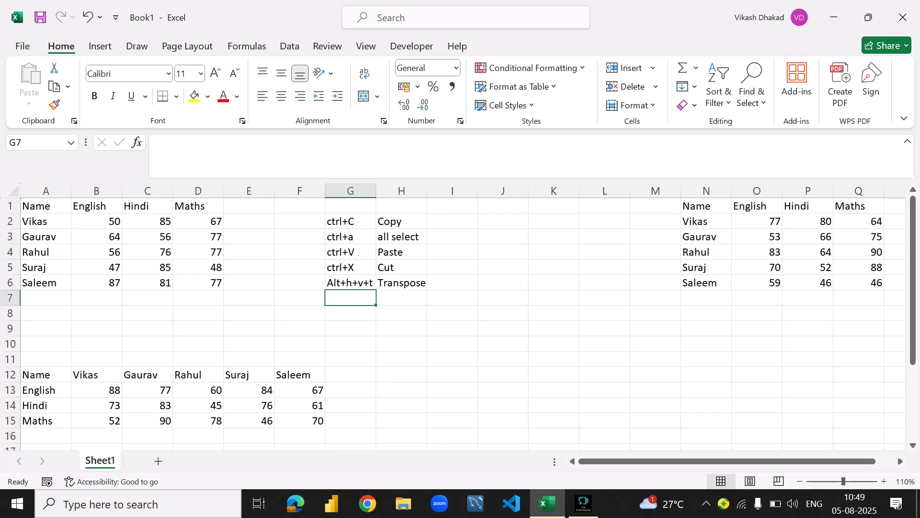
text(djdk)
key(Return)
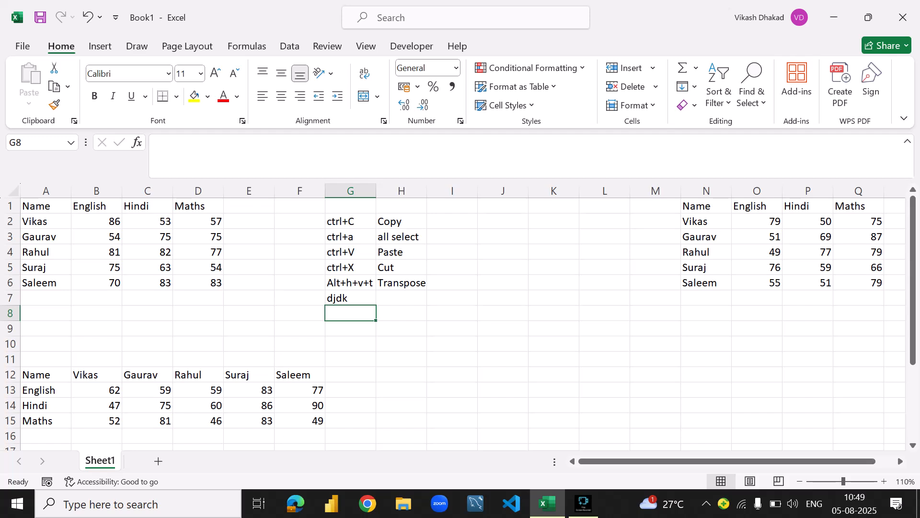
key(Up)
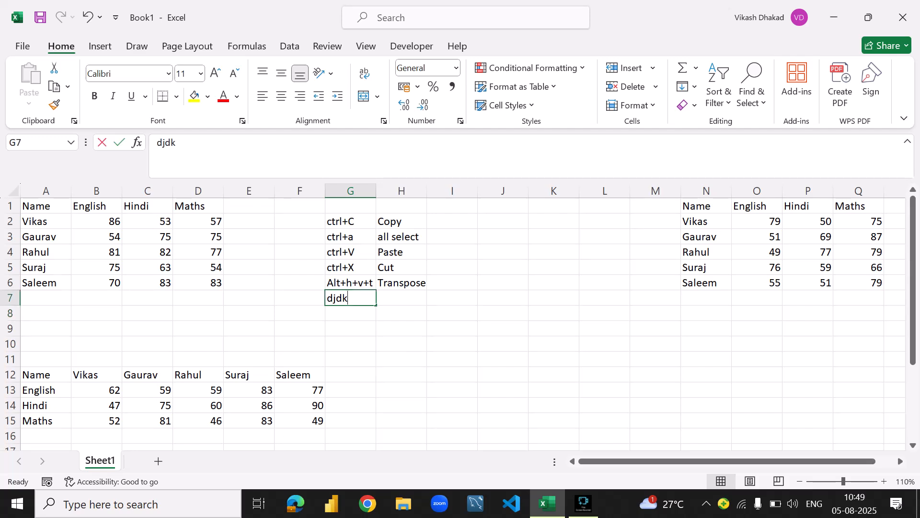
key(BackSpace)
key(Tab)
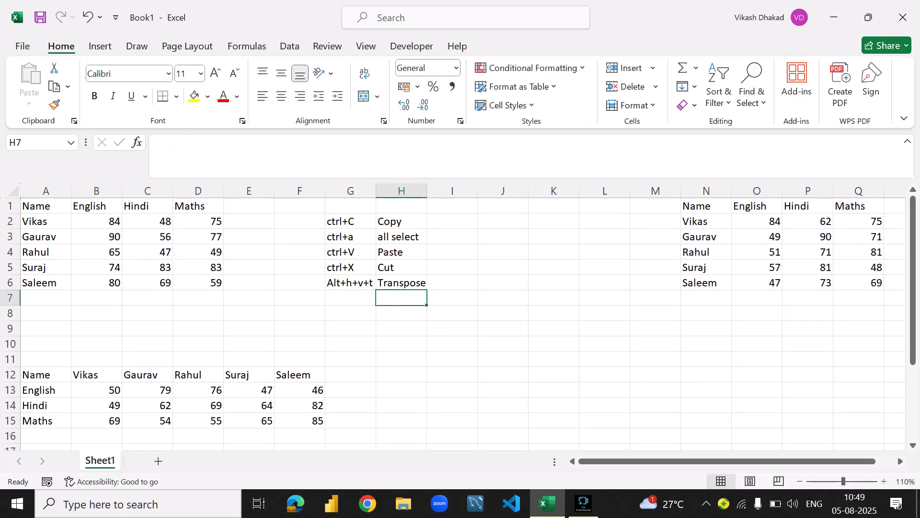
- Inspect the formula behind the marks in B2:D6 without changing it
drag(96, 221, 198, 283)
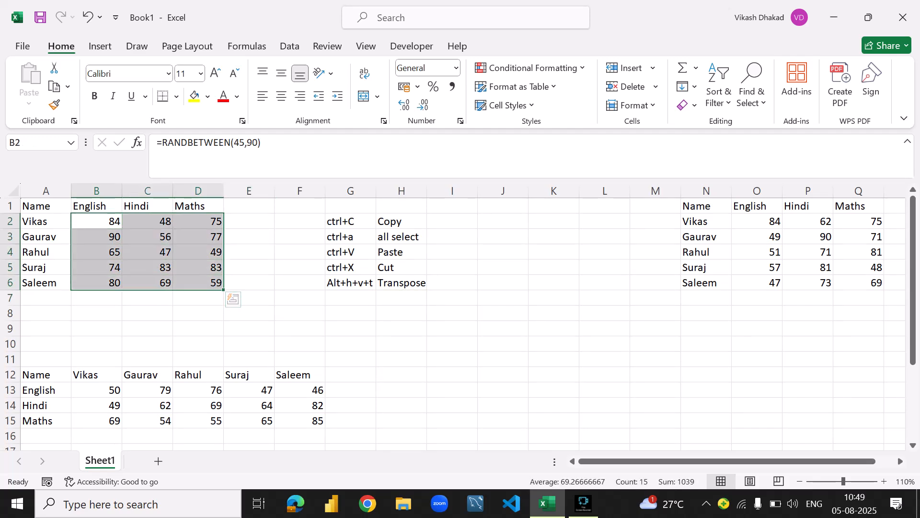
drag(262, 142, 156, 142)
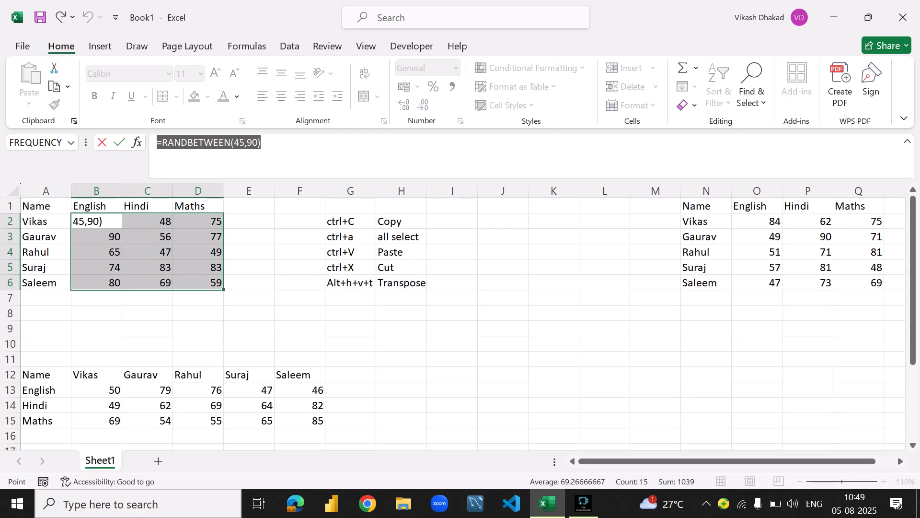
click(148, 251)
key(ctrl+z)
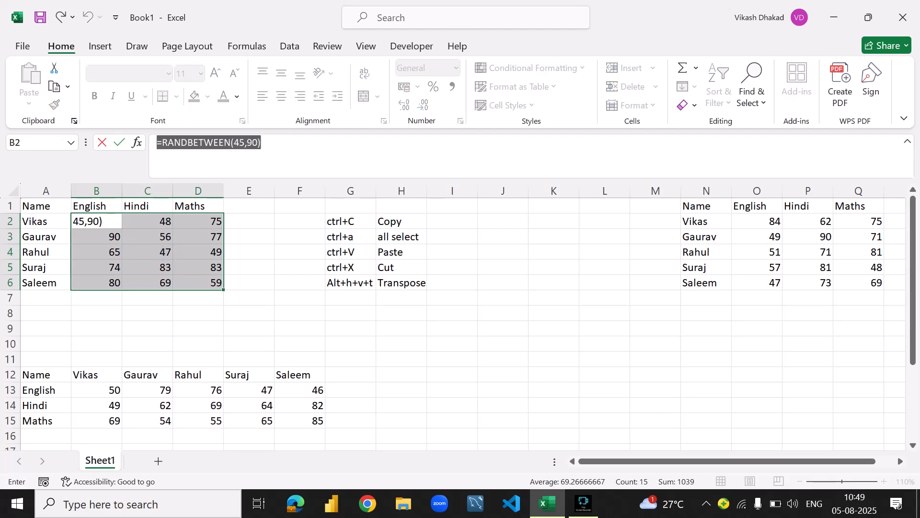
key(Return)
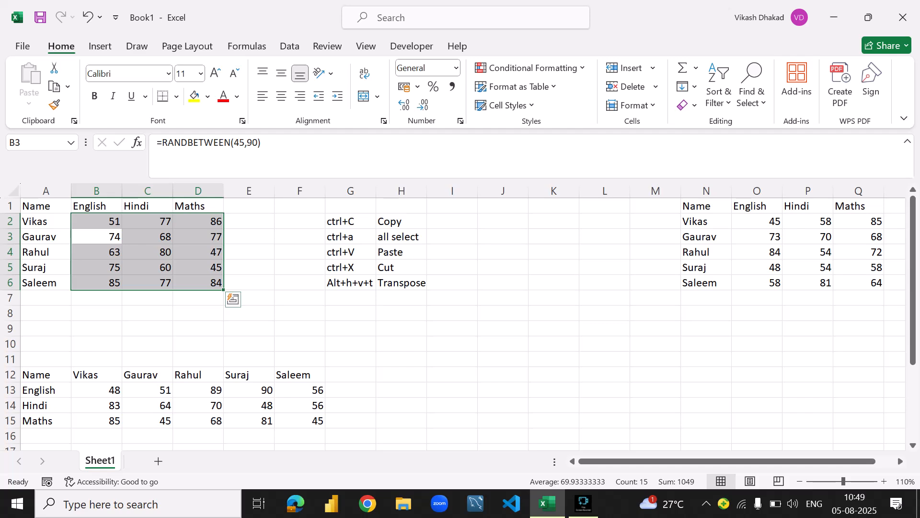
- Copy the random marks in B2:D6 and paste them back over the same range as values only
key(ctrl+c)
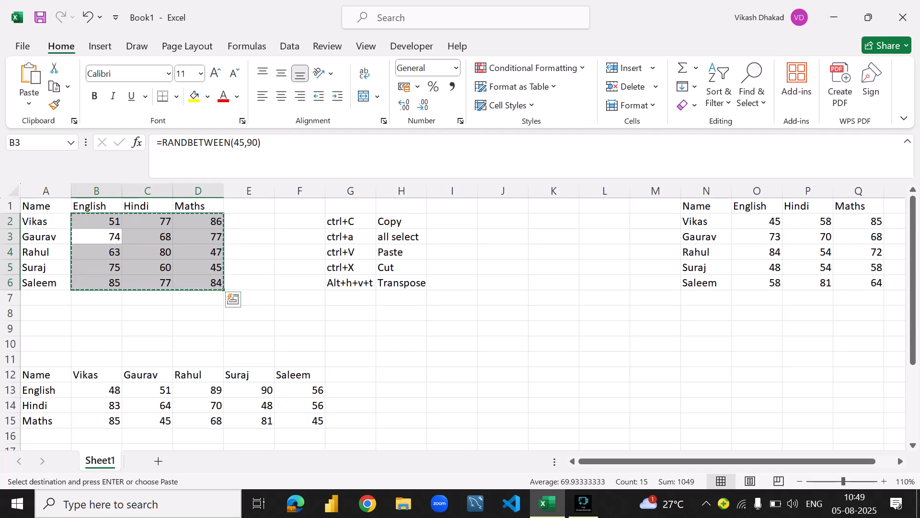
click(148, 222)
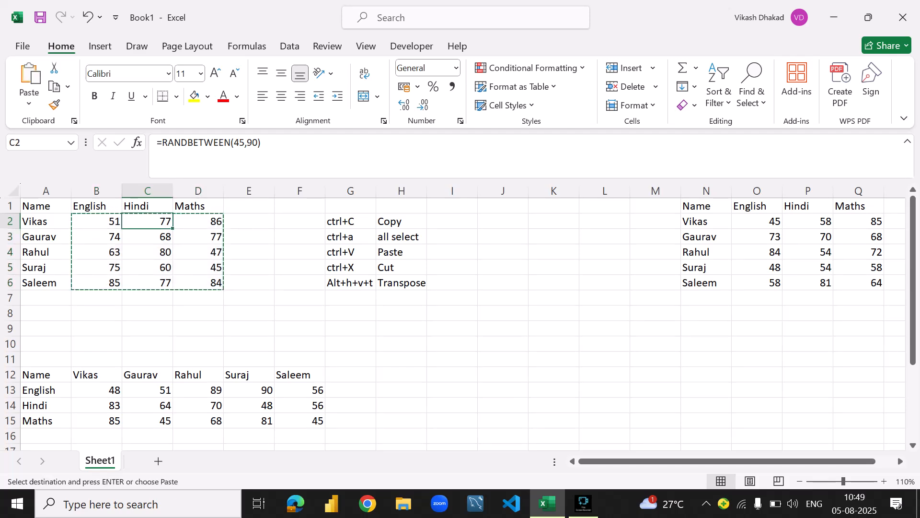
key(Left)
key(shift+Right)
key(shift+Right)
key(shift+Down)
key(shift+Down)
key(shift+Down)
key(shift+Down)
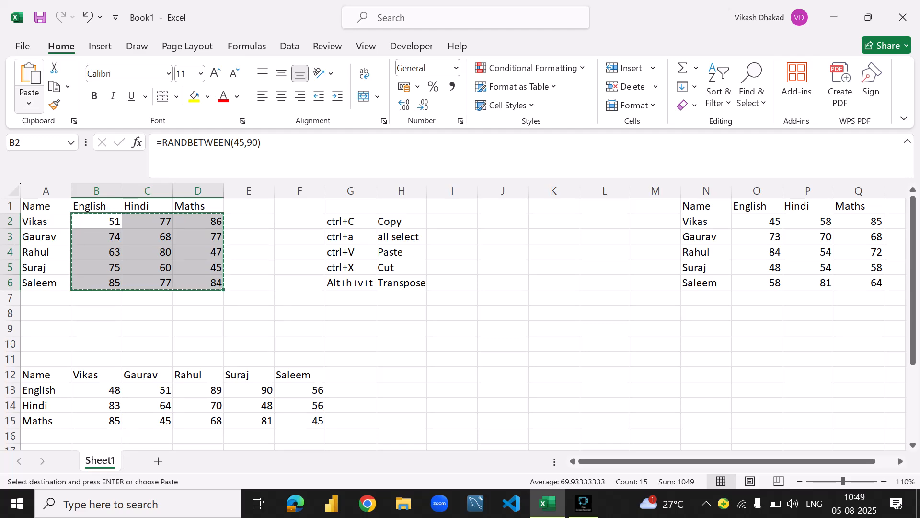
click(28, 104)
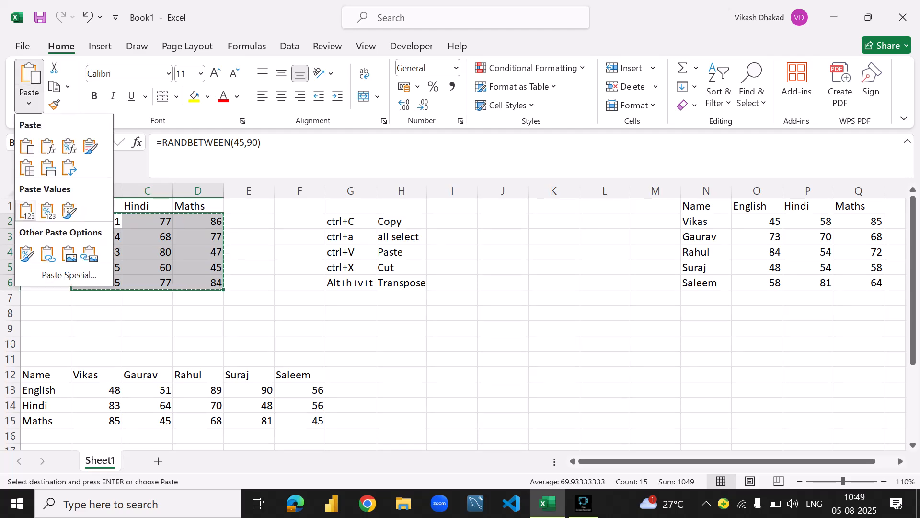
click(27, 210)
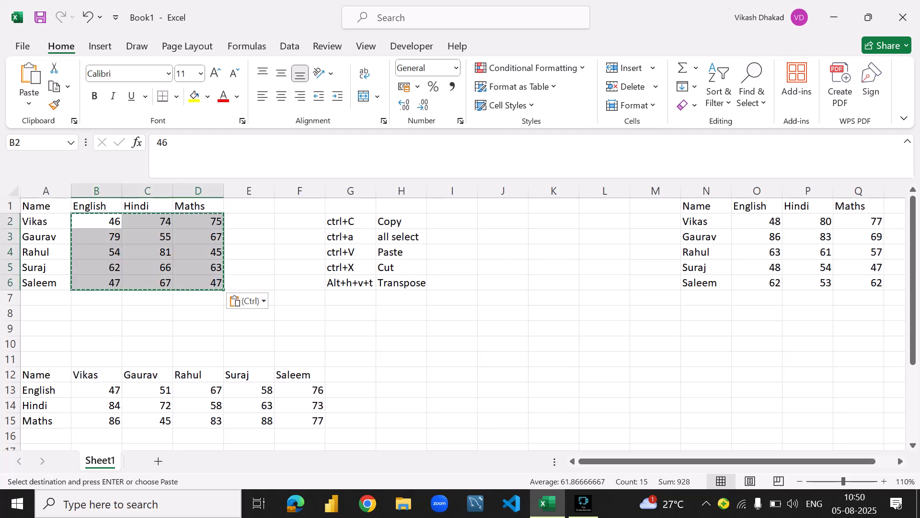
click(178, 155)
- Enter the test texts lsdkd in G7 and skdl in G8 to make the sheet's random marks recalculate
click(351, 298)
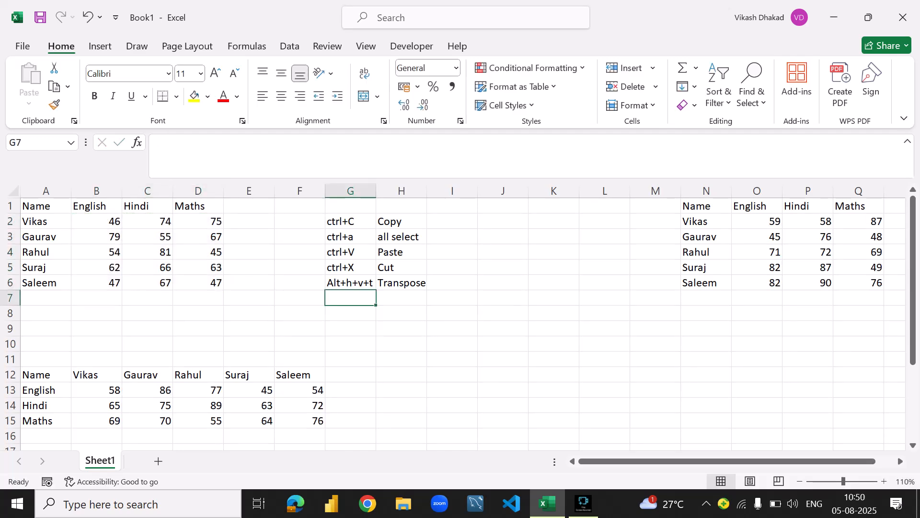
text(Isdkd)
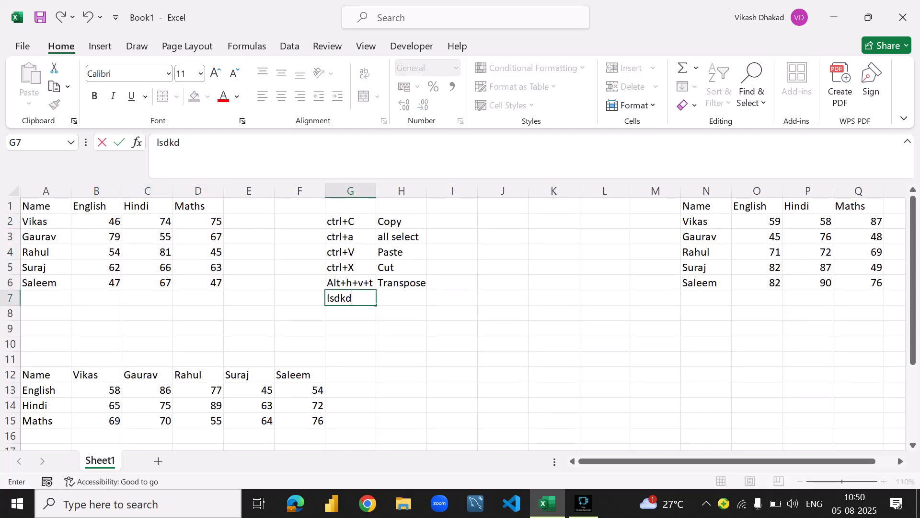
key(Return)
click(147, 359)
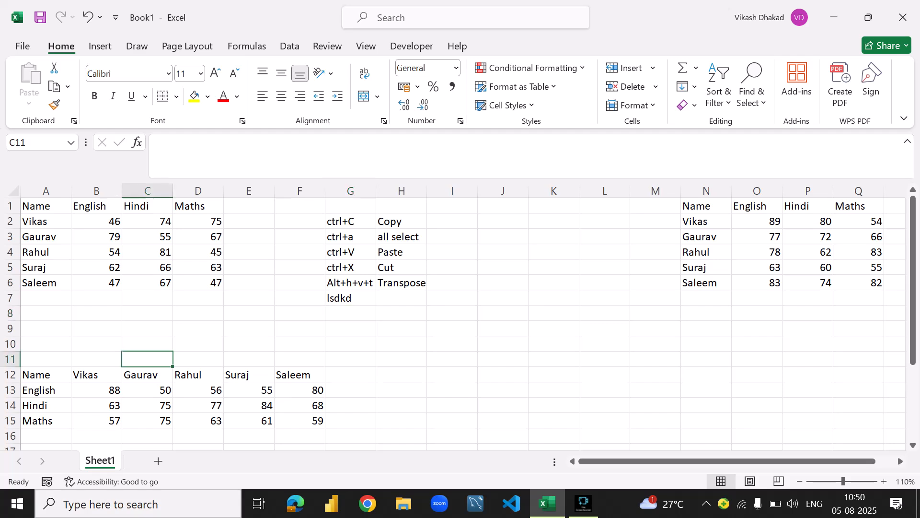
click(147, 405)
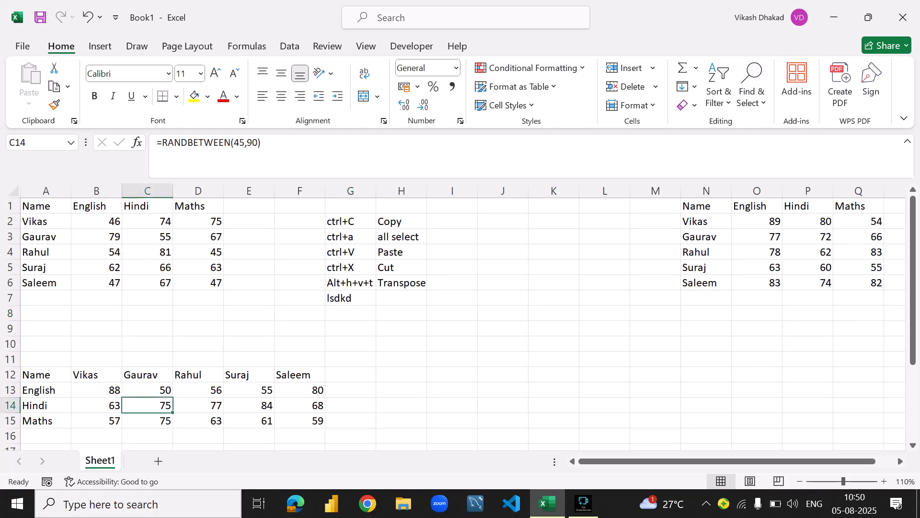
click(147, 251)
click(198, 390)
click(350, 298)
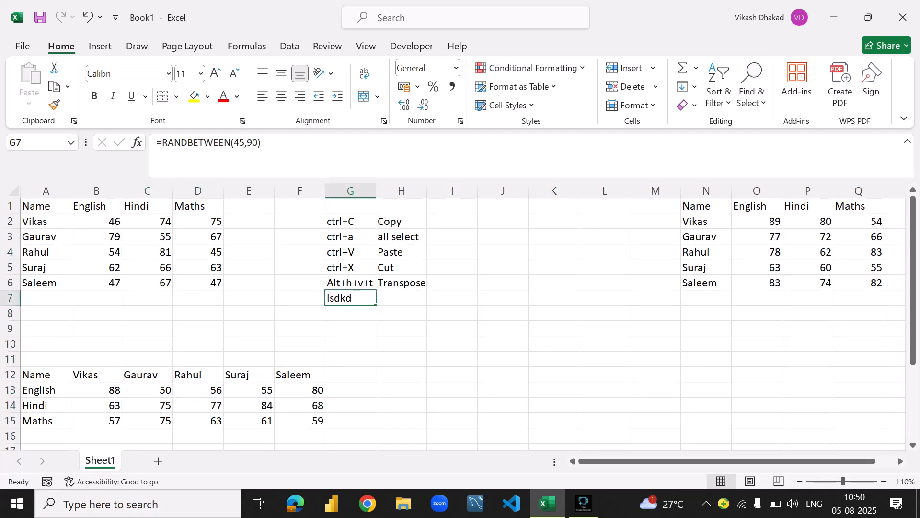
click(351, 313)
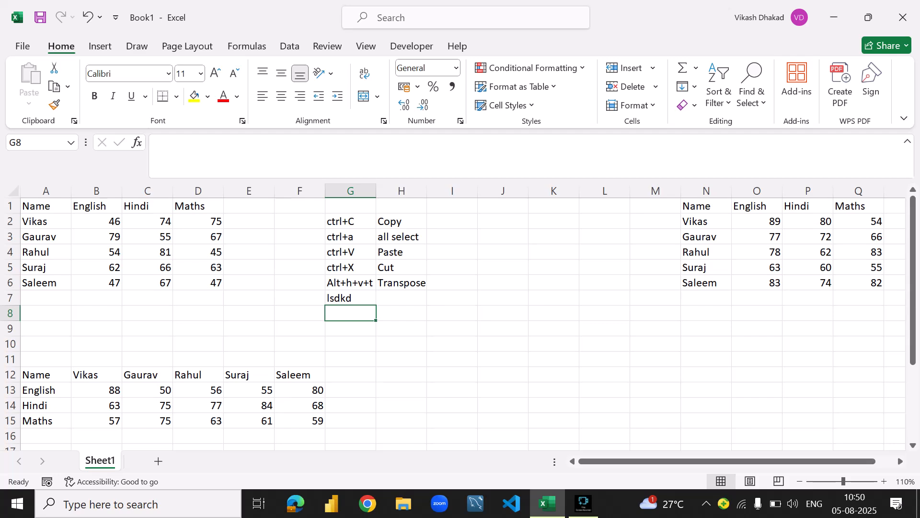
text(skdl)
key(Return)
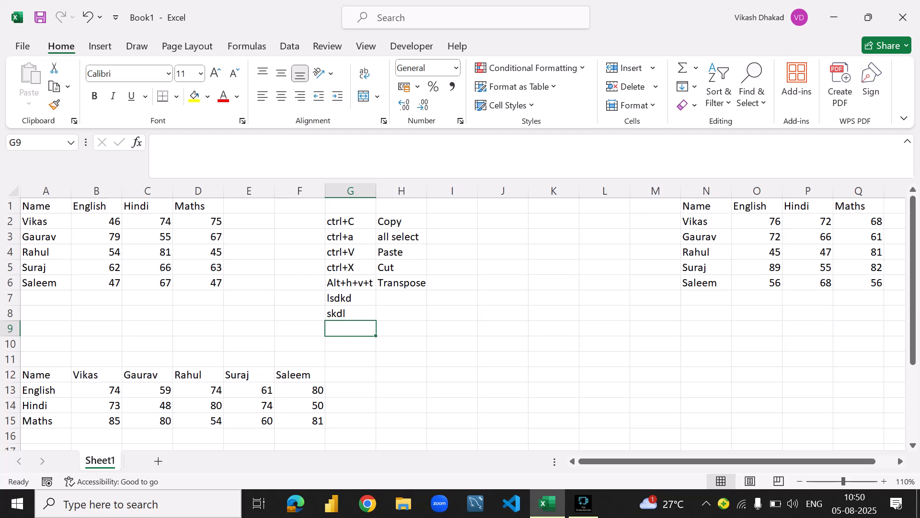
- Inspect the contents of B2, B5, C4 and D4 in the marks table without changing them
click(97, 221)
click(174, 143)
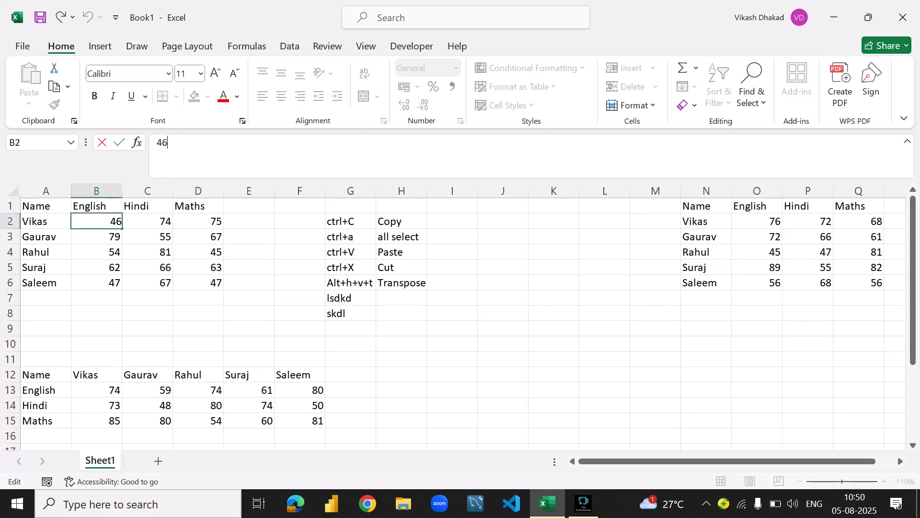
click(96, 267)
click(173, 142)
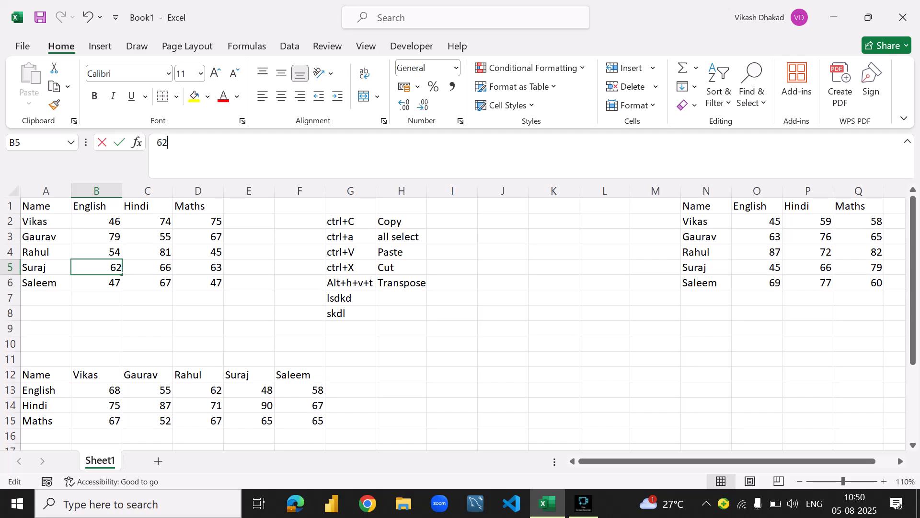
click(147, 251)
click(174, 142)
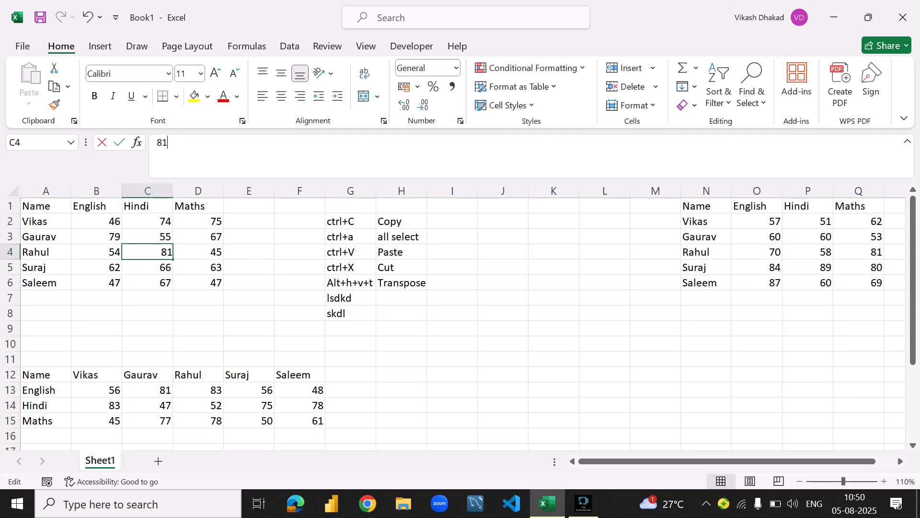
click(198, 252)
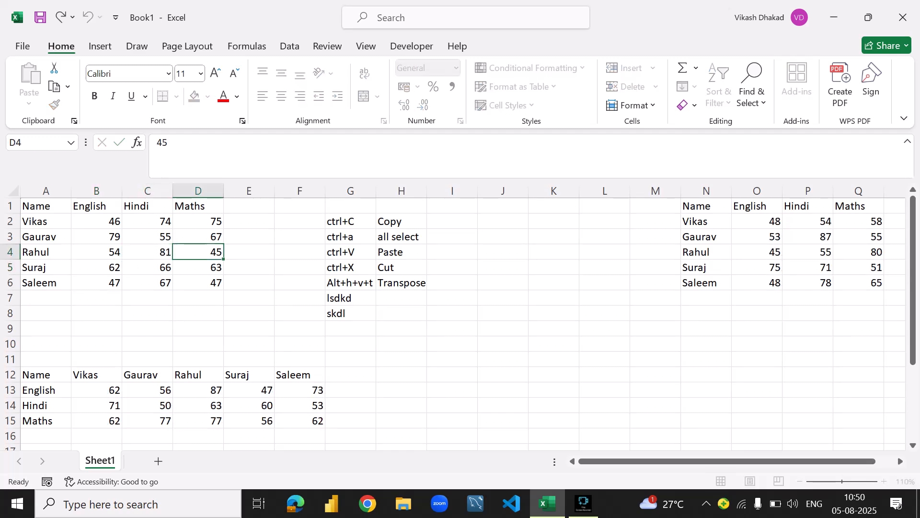
click(174, 143)
- Clear the test texts from G7:G8
drag(351, 299, 350, 314)
key(BackSpace)
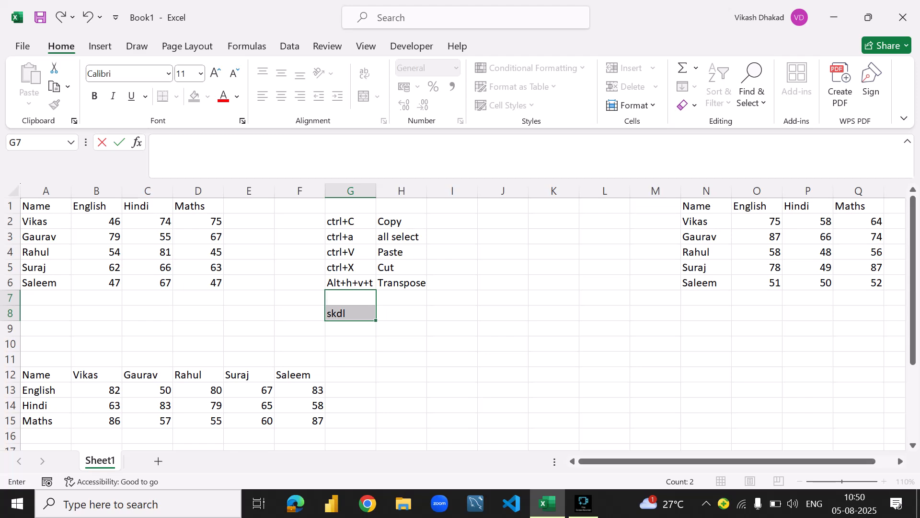
key(ctrl+Return)
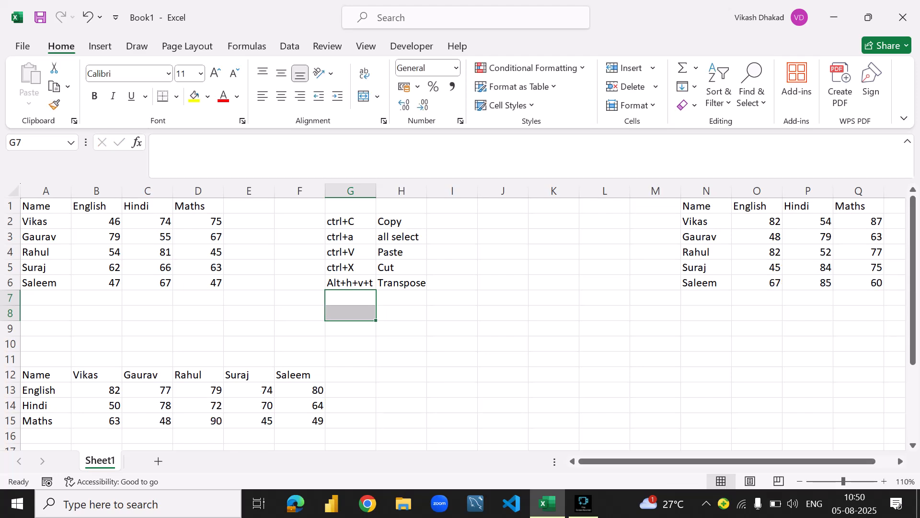
- Add the shortcut alt+h+V+V to the shortcut list in G7
key(Right)
key(Left)
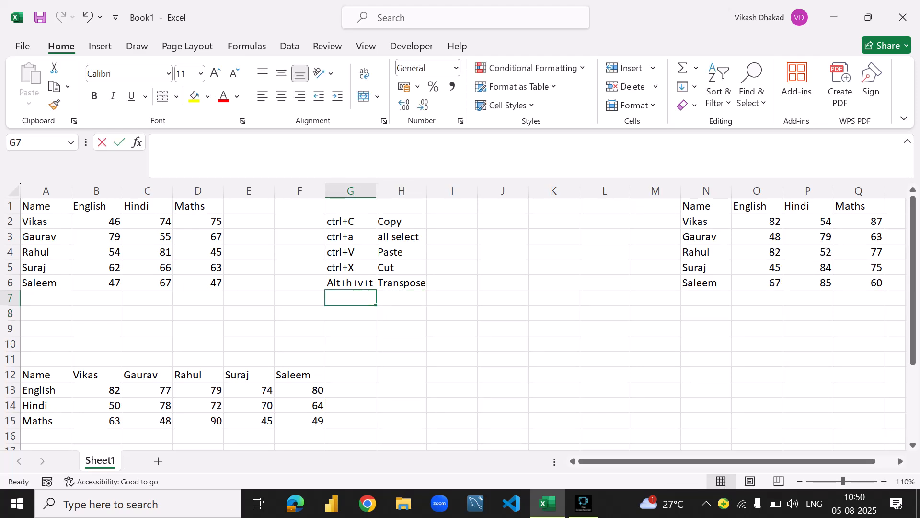
text(alt)
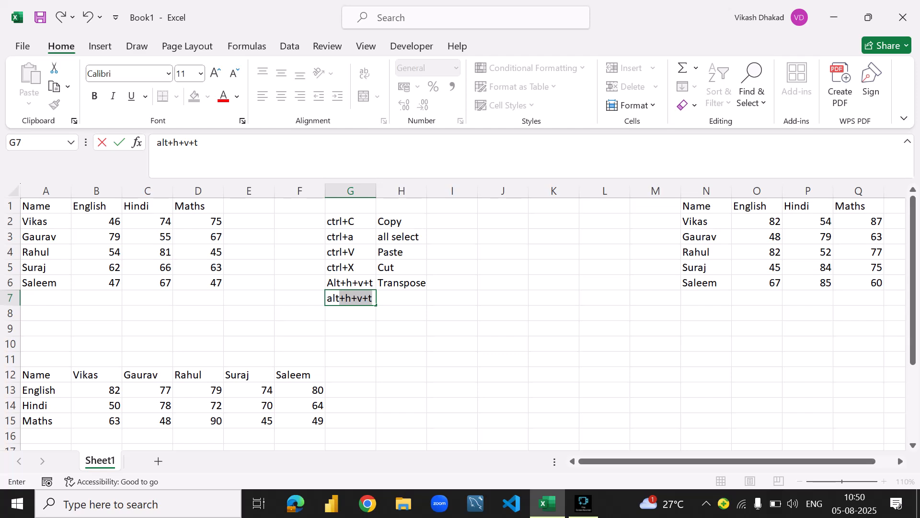
text(=)
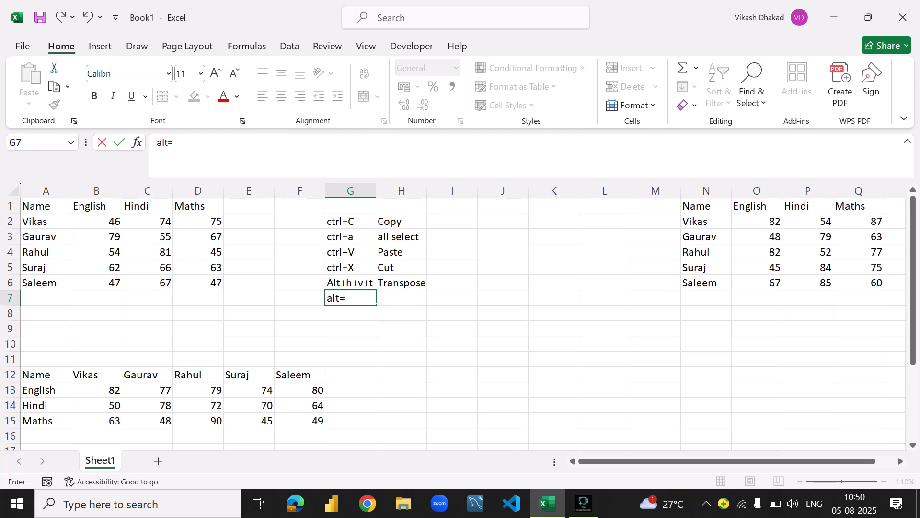
key(BackSpace)
text(+)
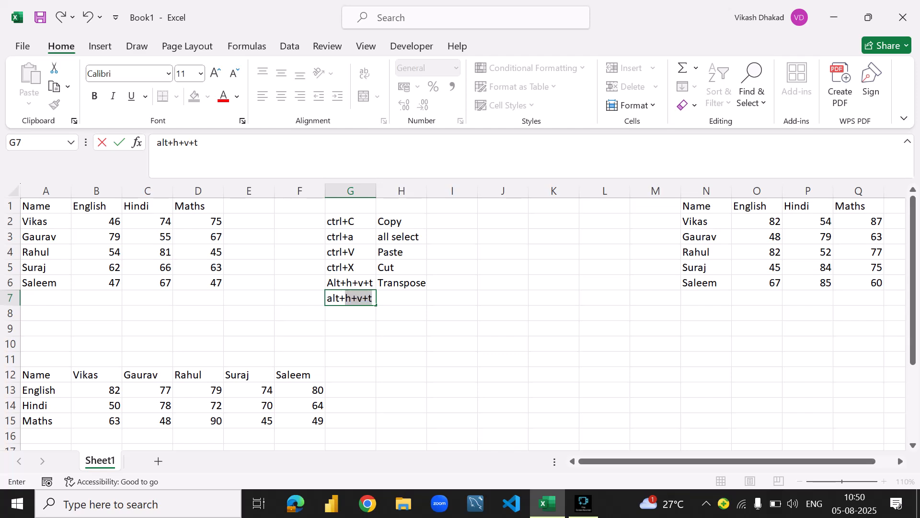
text(h+V)
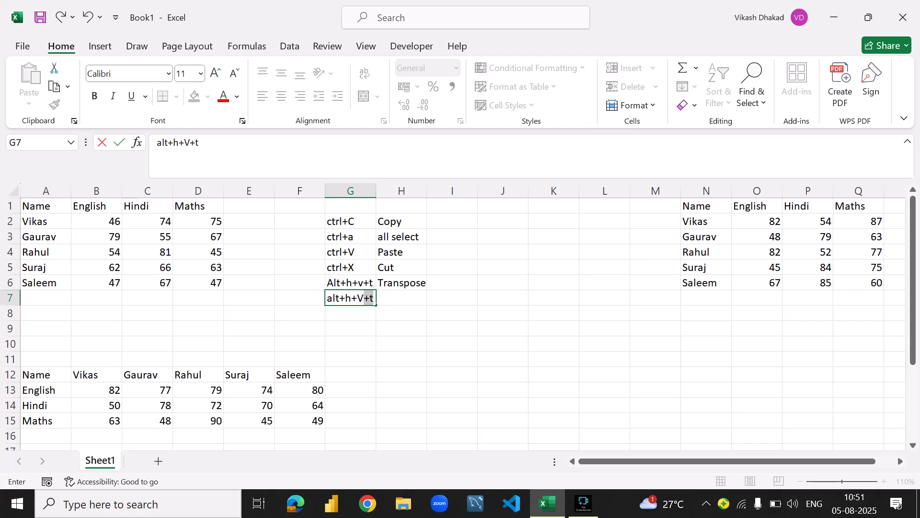
text(+V)
key(Return)
- Enter the description Paste values in H7
key(Right)
key(Up)
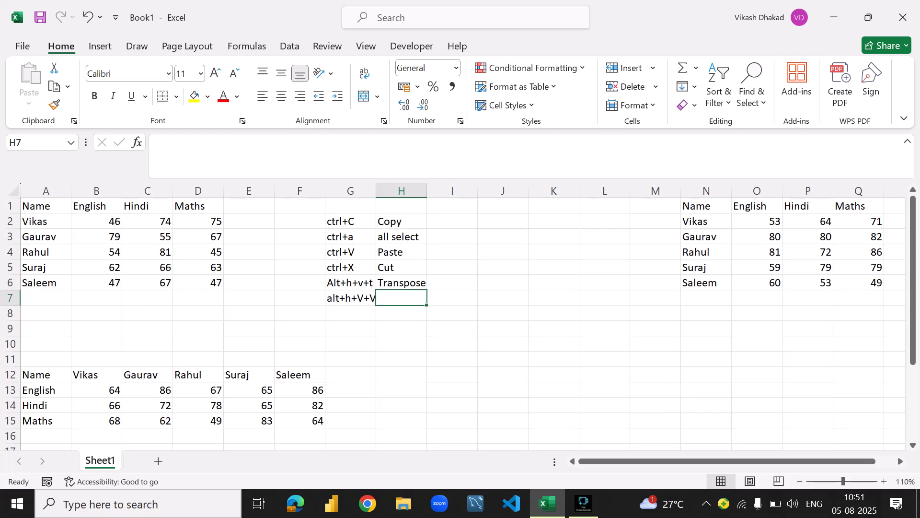
text(Paste)
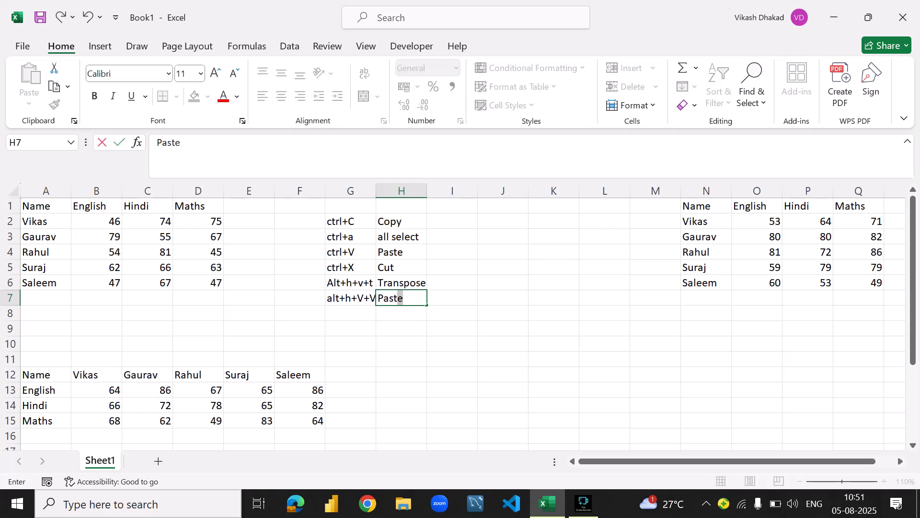
text( values)
key(ctrl+Return)
key(Return)
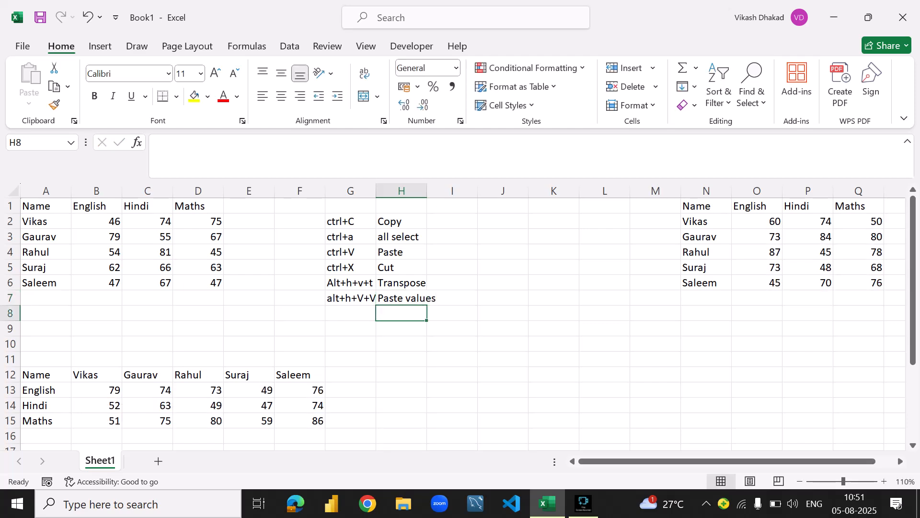
- Review the new shortcut in G7 and the transposed marks in B13:F15
click(351, 297)
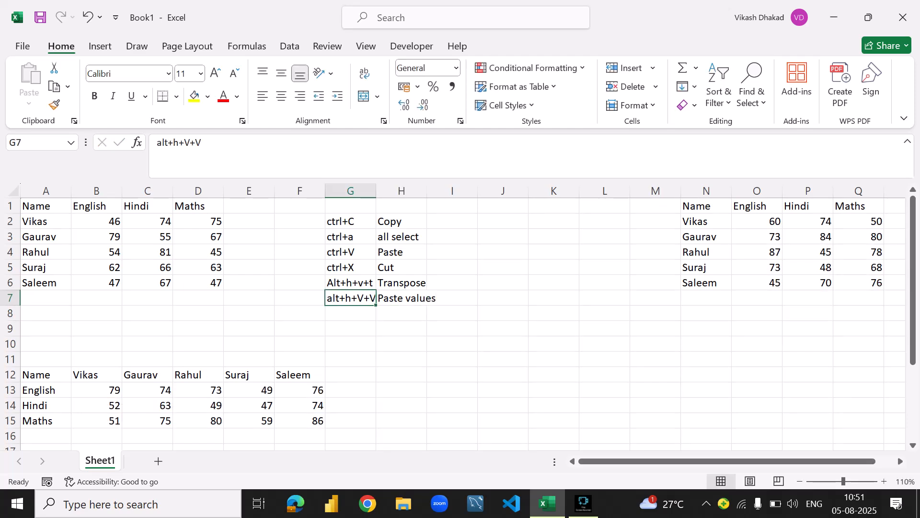
drag(96, 390, 299, 421)
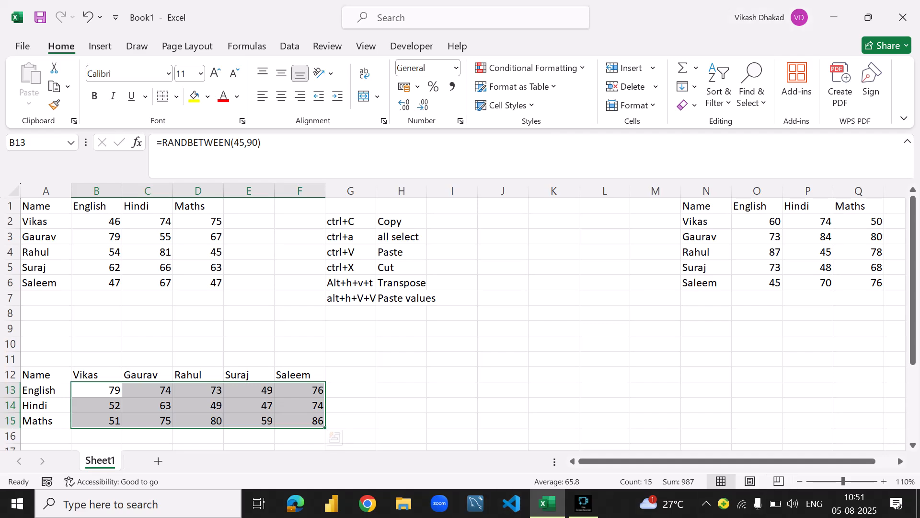
drag(97, 390, 299, 420)
click(148, 390)
click(96, 390)
click(351, 298)
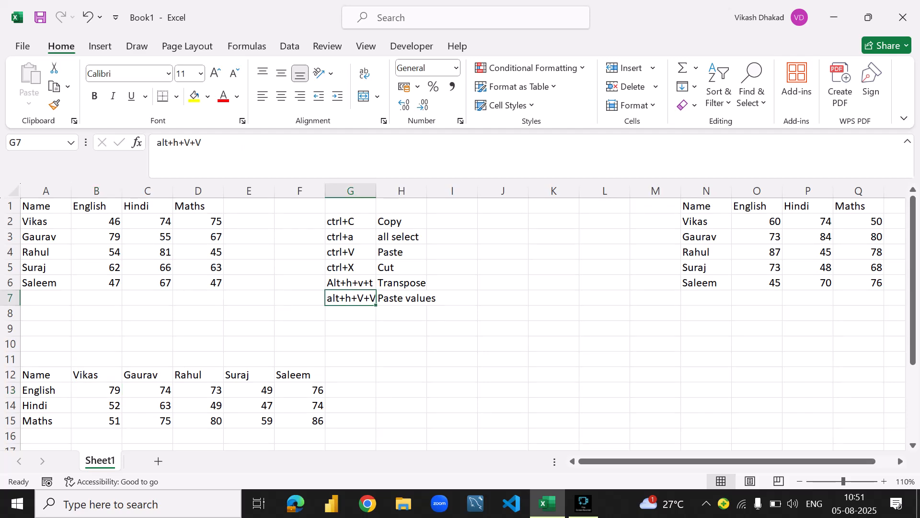
- Compare the contents of B13 and E14 in the transposed table with D3 in the original marks table
click(96, 391)
drag(96, 390, 300, 421)
key(ctrl+c)
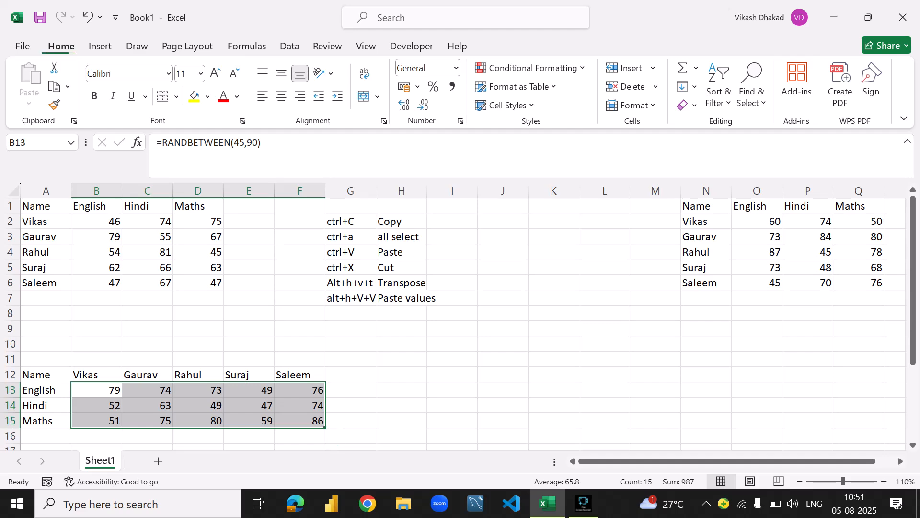
key(F2)
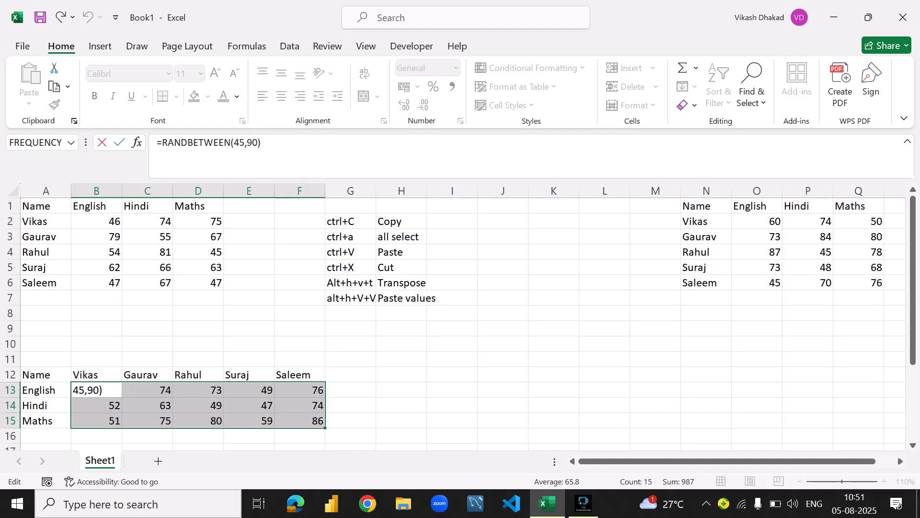
click(198, 236)
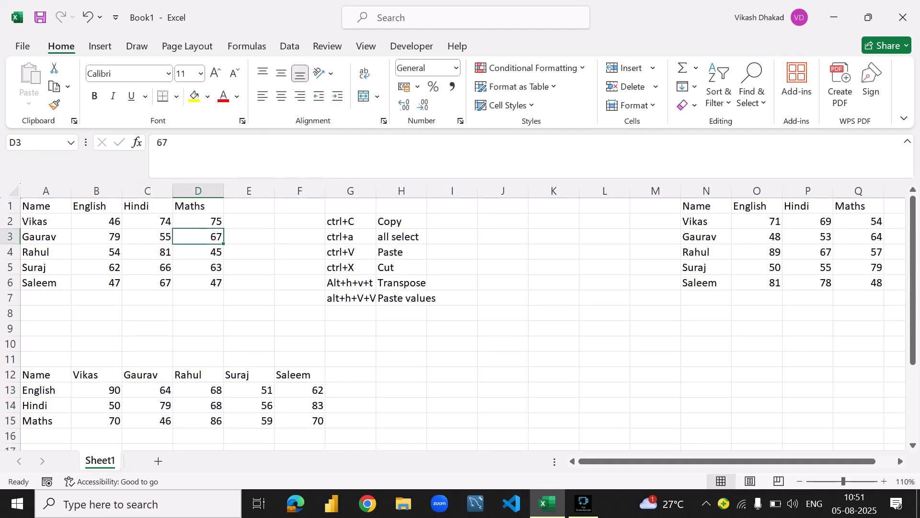
key(F2)
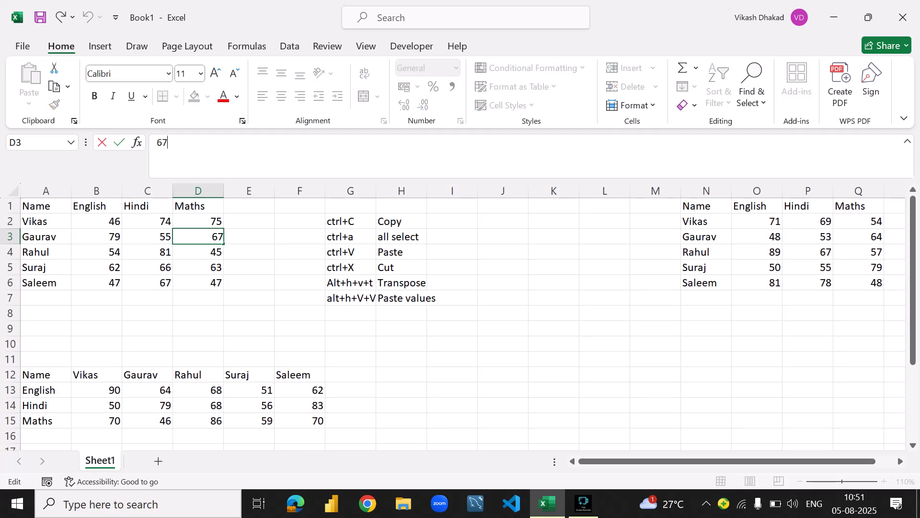
click(249, 406)
key(F2)
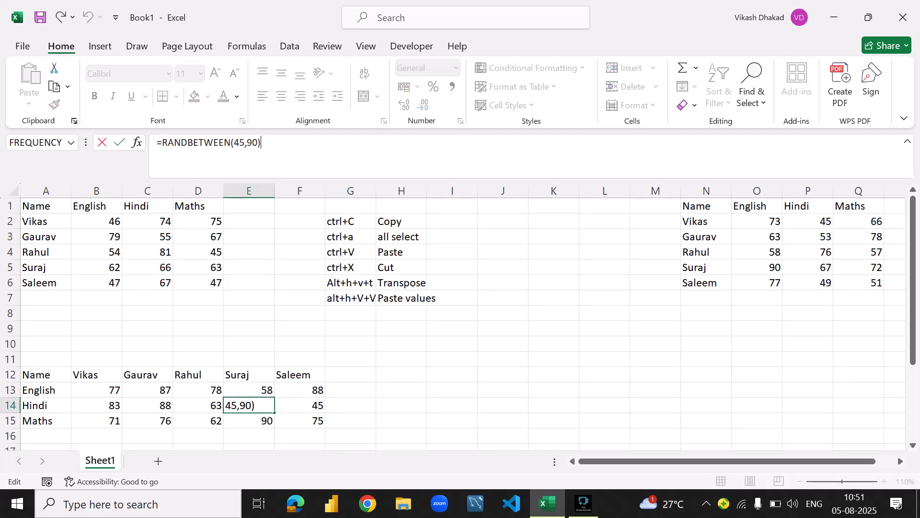
click(198, 390)
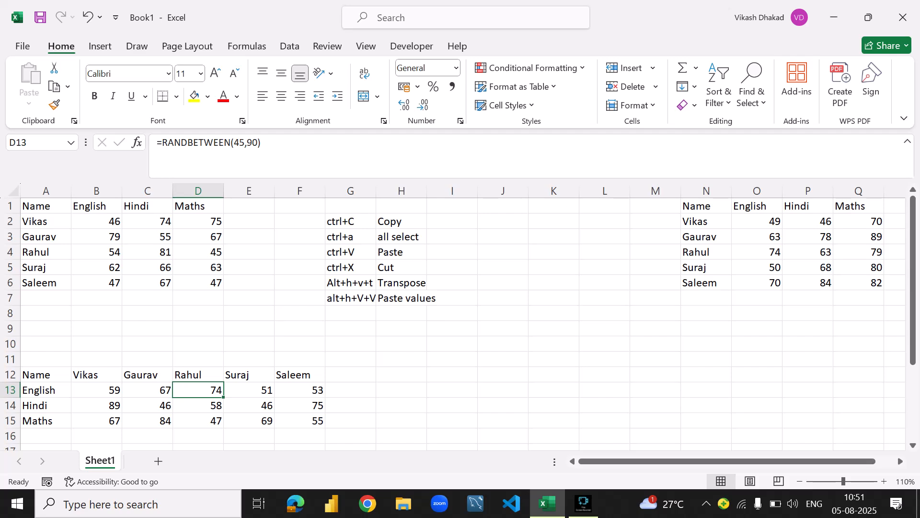
- Copy the transposed marks in B13:F15 and paste them in place as values, replacing the RANDBETWEEN formulas, and check the content of E13
drag(96, 390, 299, 420)
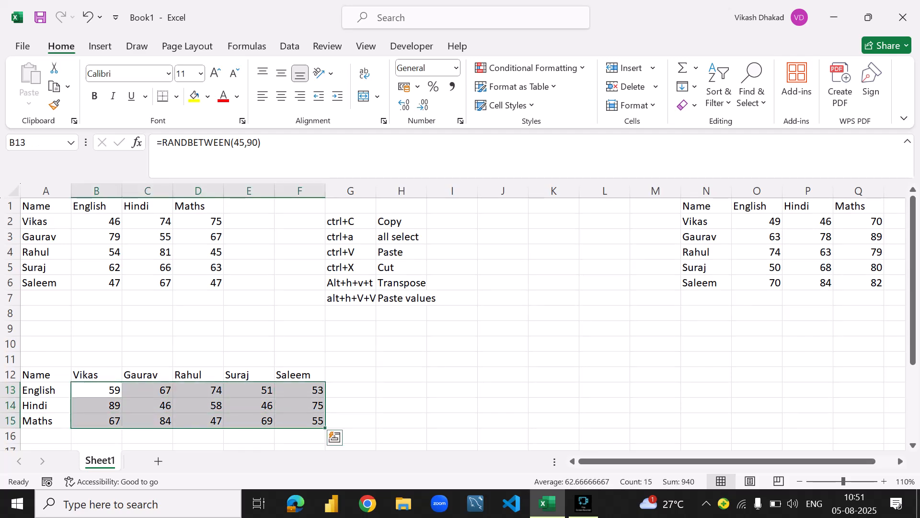
key(ctrl+c)
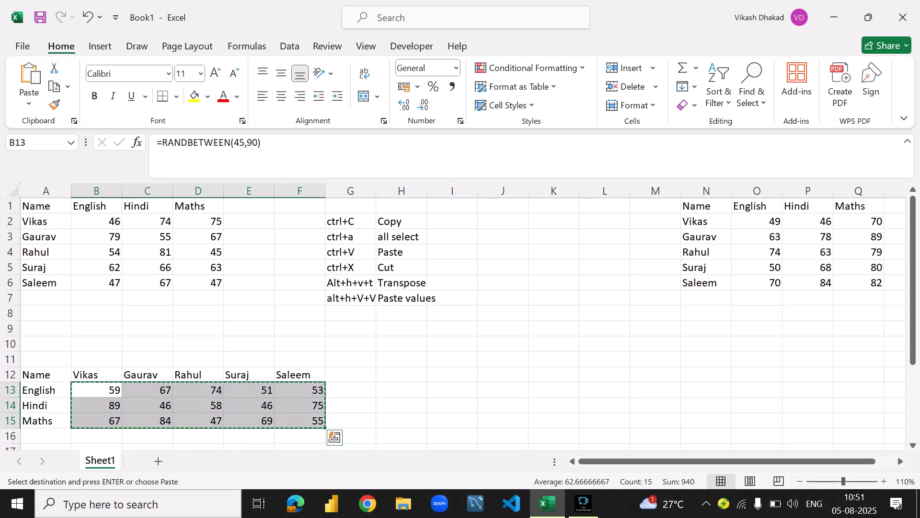
key(alt)
key(h)
key(v)
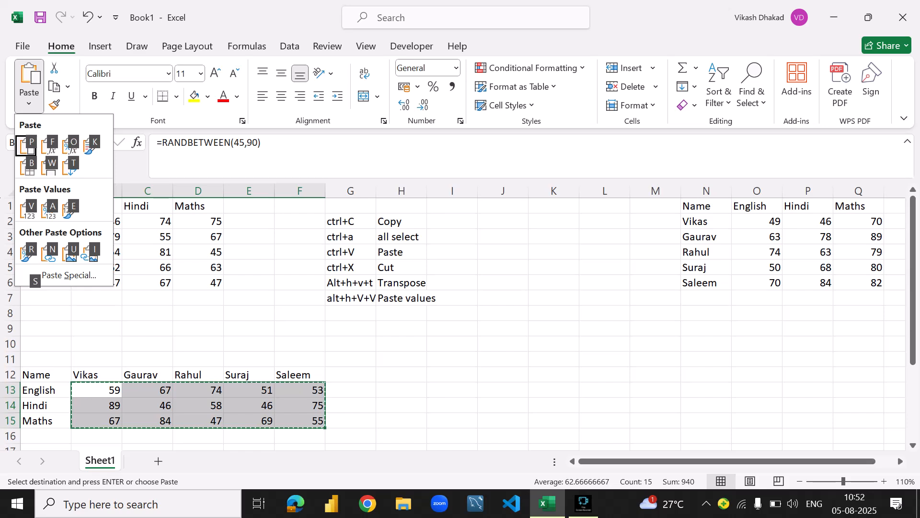
key(Escape)
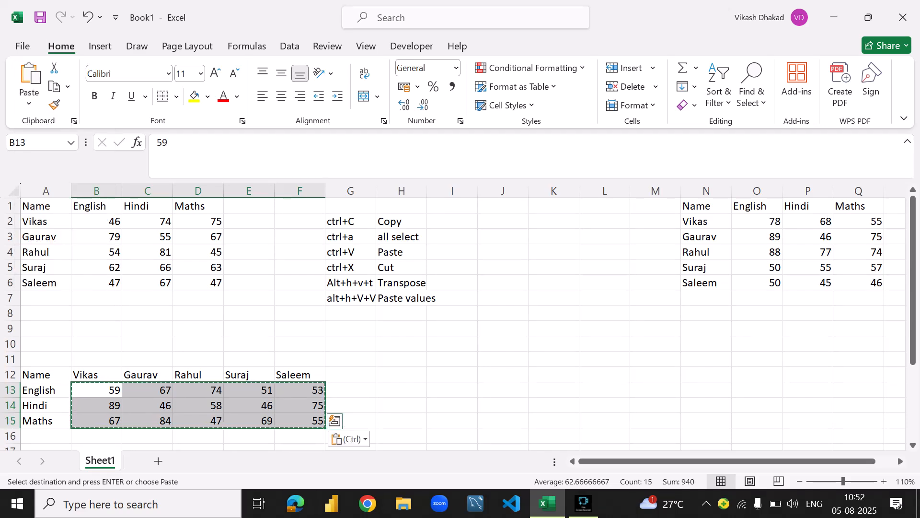
click(249, 390)
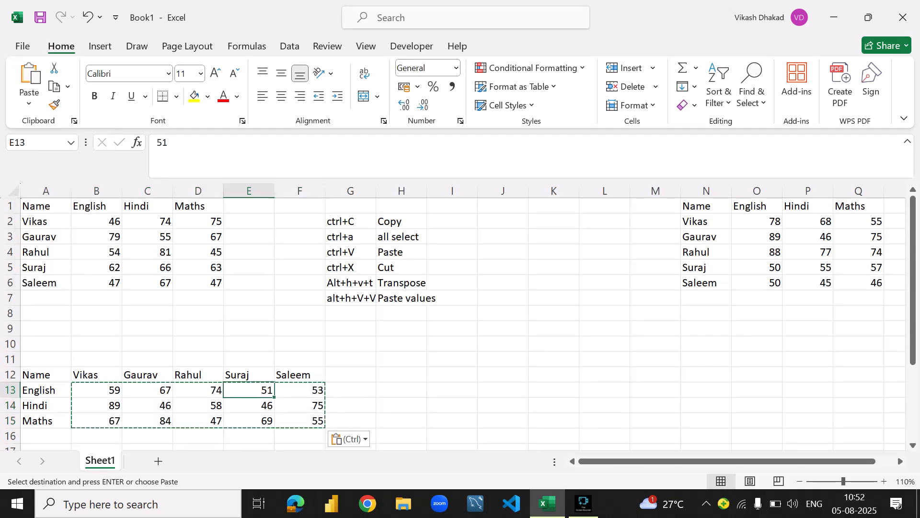
click(240, 146)
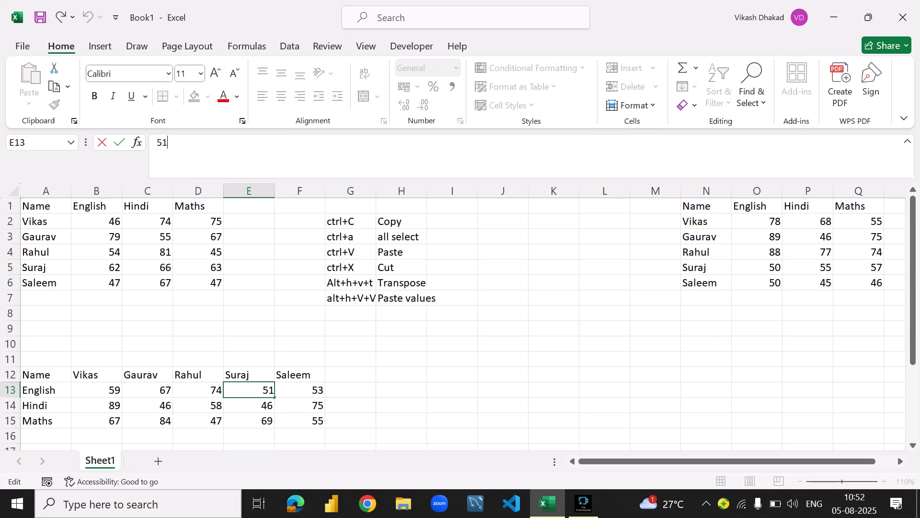
- Review the complete list of shortcuts and their descriptions in G2:H7
drag(350, 222, 401, 297)
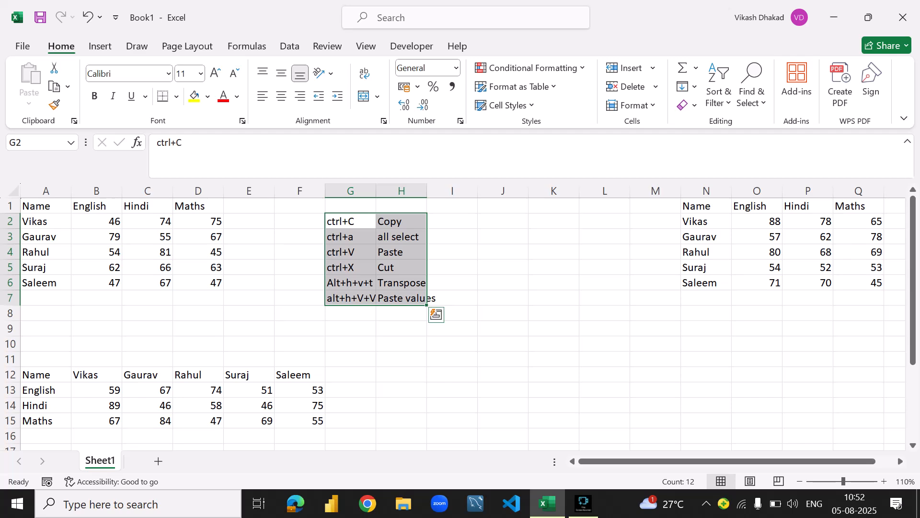
click(452, 236)
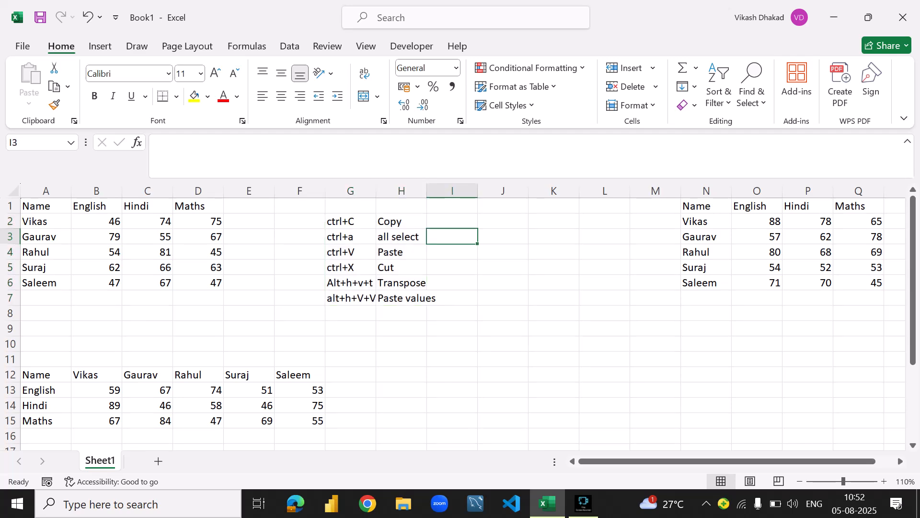
drag(350, 221, 402, 298)
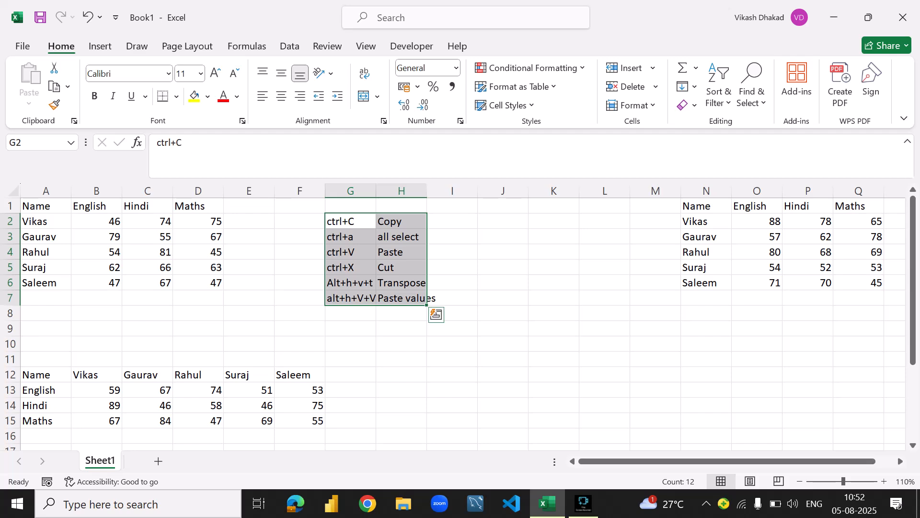
click(584, 504)
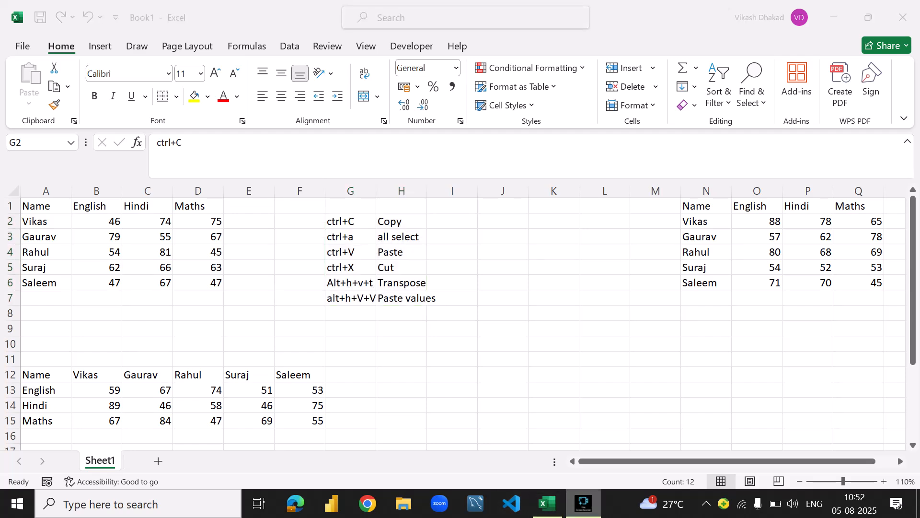